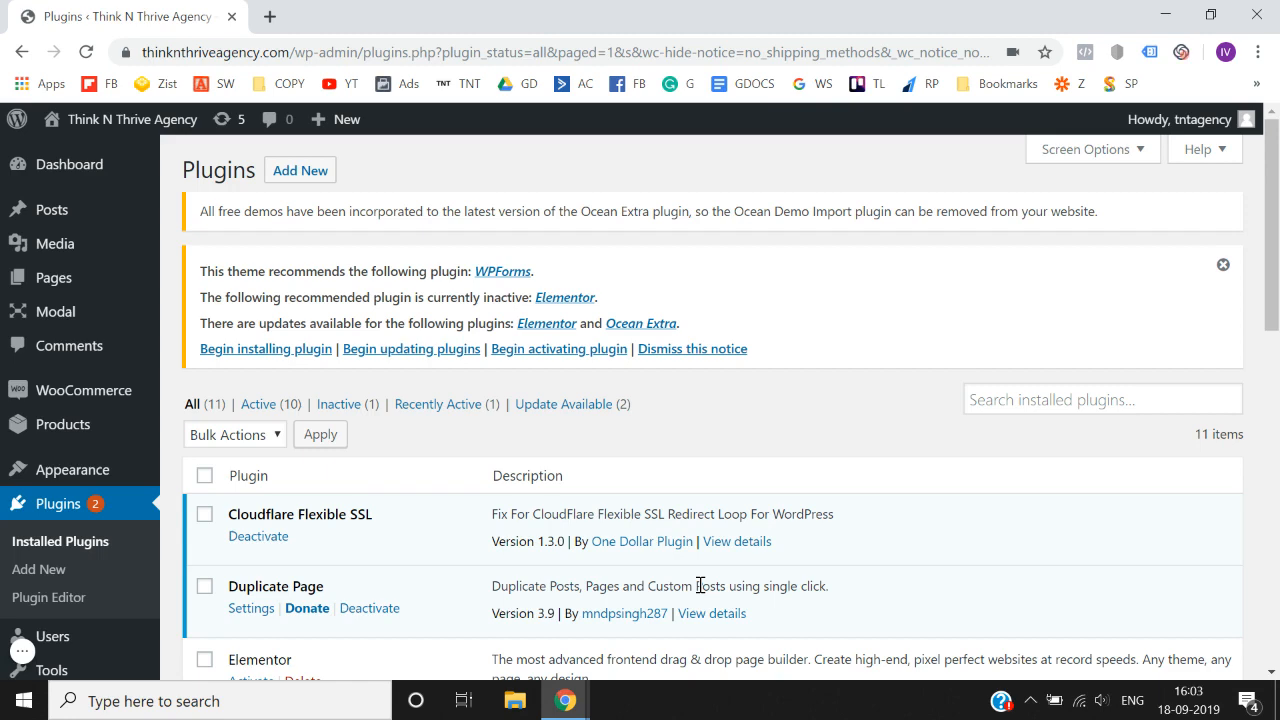
- Search the plugin directory for "elementor" and update the Elementor Page Builder plugin
{"action": "scroll", "coordinate": [729, 449], "scroll_direction": "down", "scroll_amount": 1}
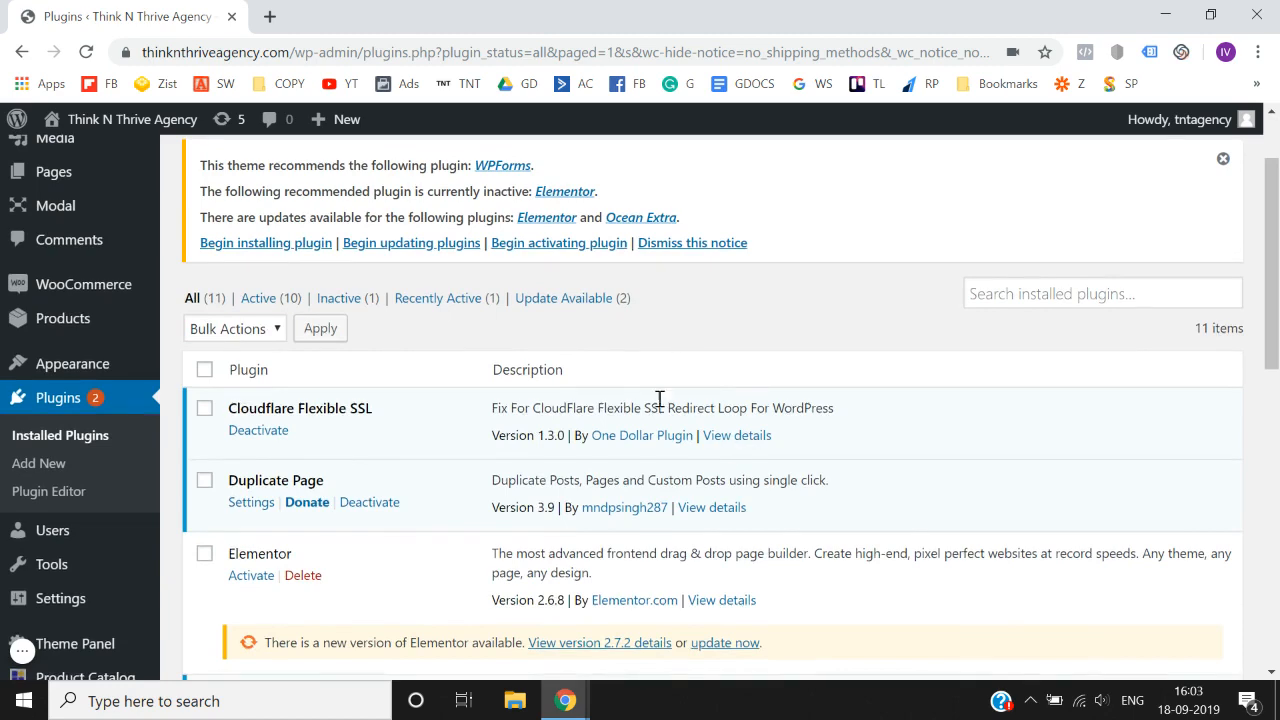
{"action": "scroll", "coordinate": [586, 373], "scroll_direction": "up", "scroll_amount": 1}
{"action": "scroll", "coordinate": [586, 373], "scroll_direction": "down", "scroll_amount": 3}
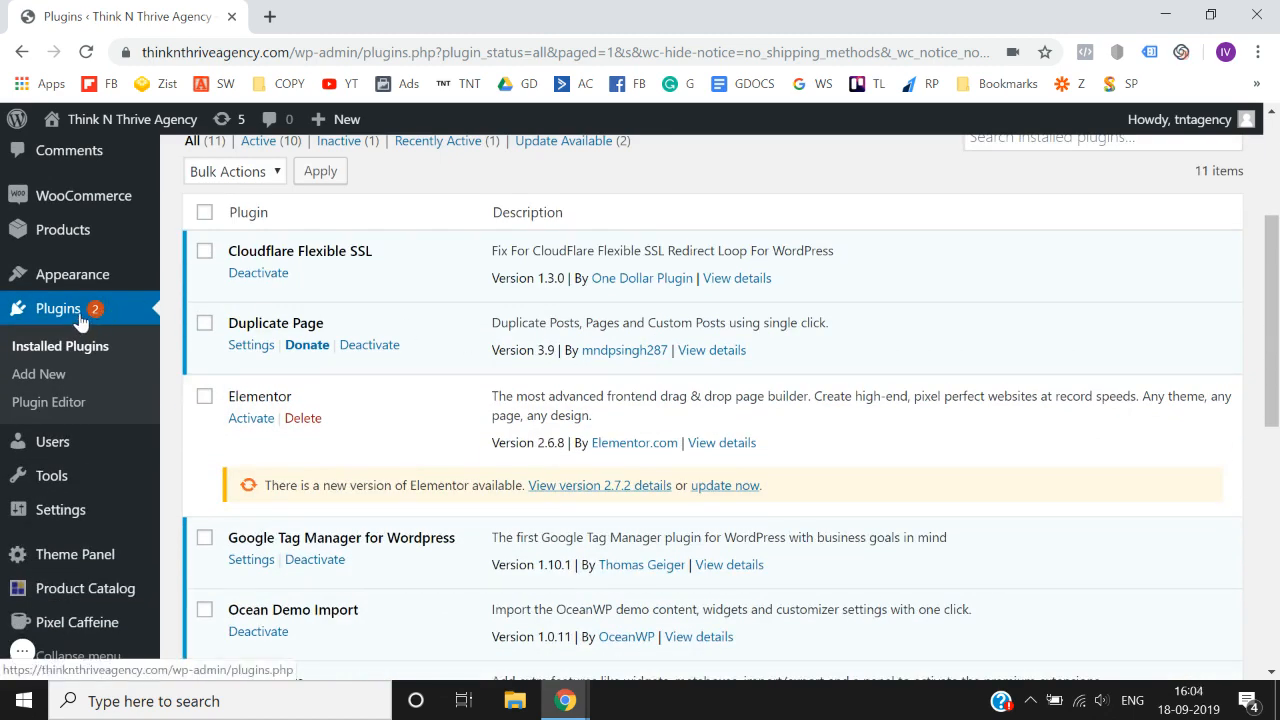
{"action": "left_click", "coordinate": [33, 385]}
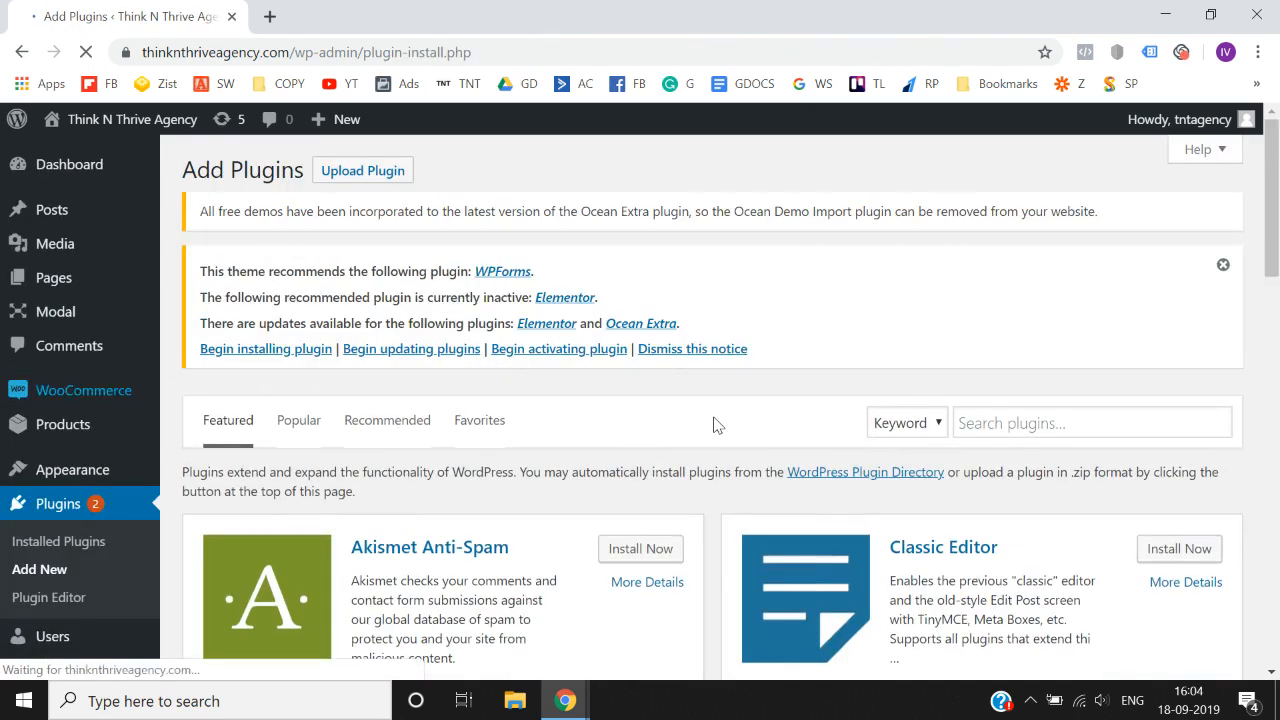
{"action": "scroll", "coordinate": [714, 424], "scroll_direction": "down", "scroll_amount": 1}
{"action": "left_click", "coordinate": [1038, 340]}
{"action": "type", "text": "ele"}
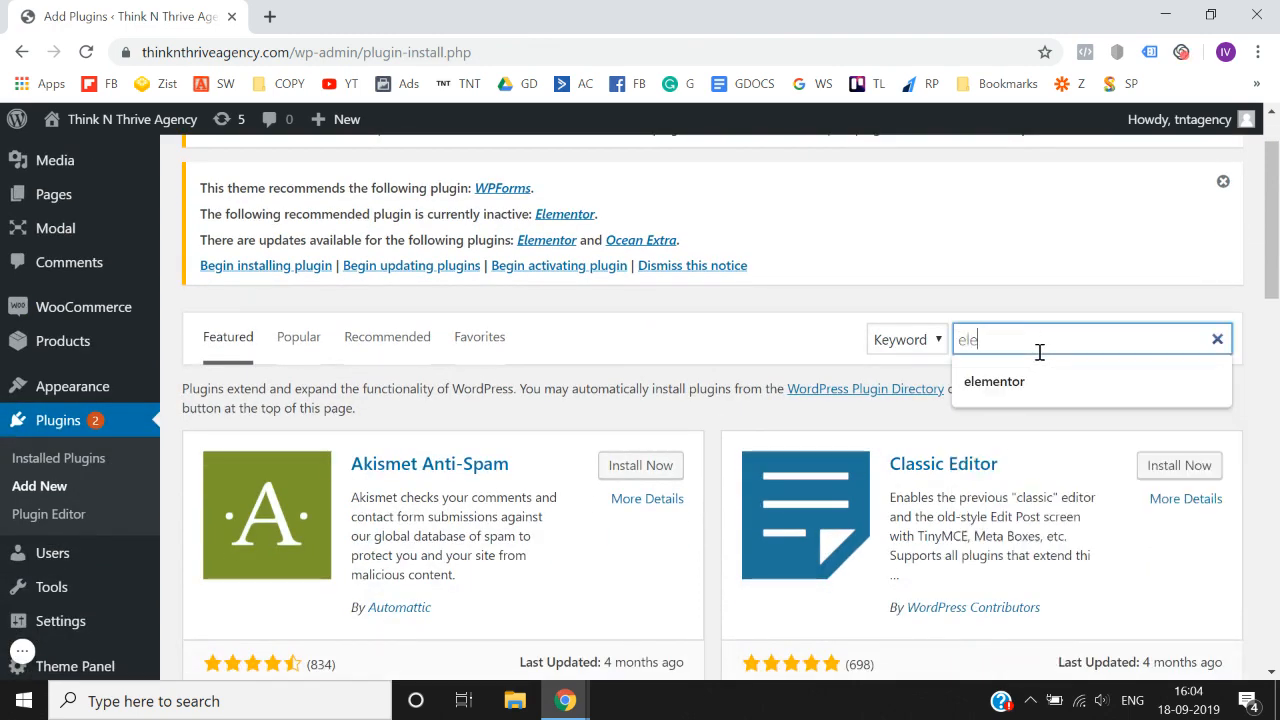
{"action": "type", "text": "mentor"}
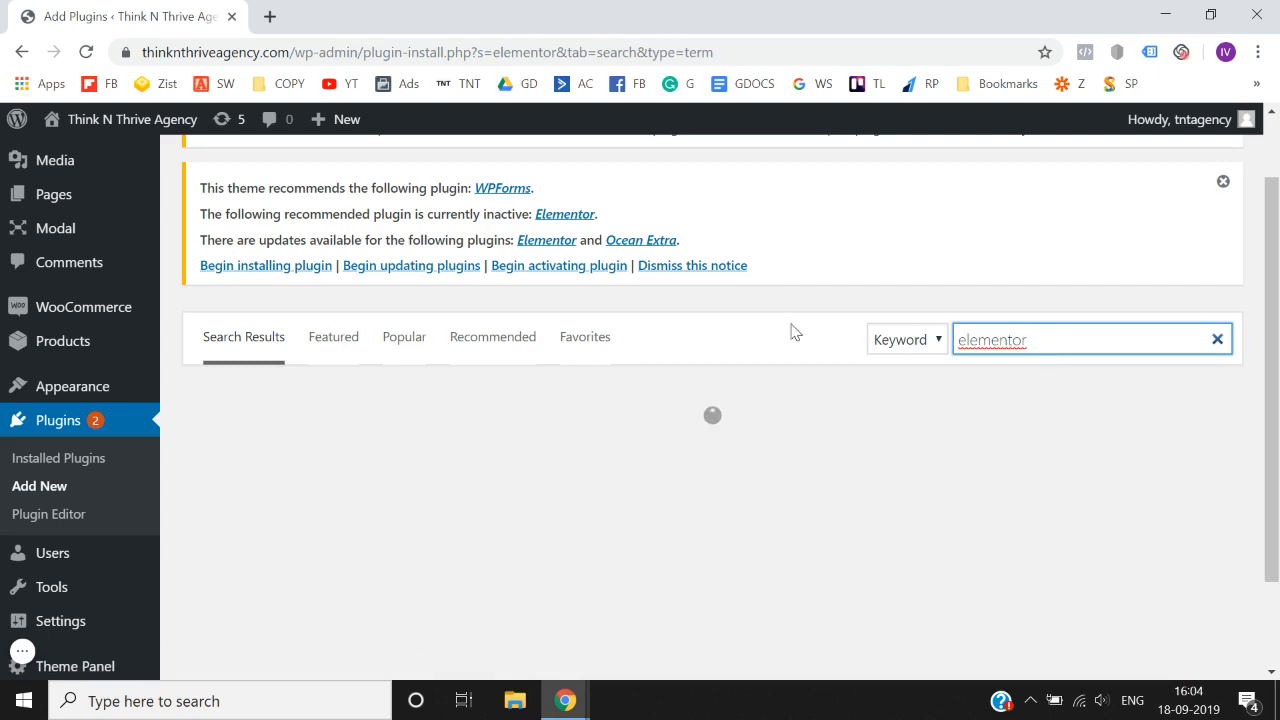
{"action": "scroll", "coordinate": [697, 347], "scroll_direction": "down", "scroll_amount": 1}
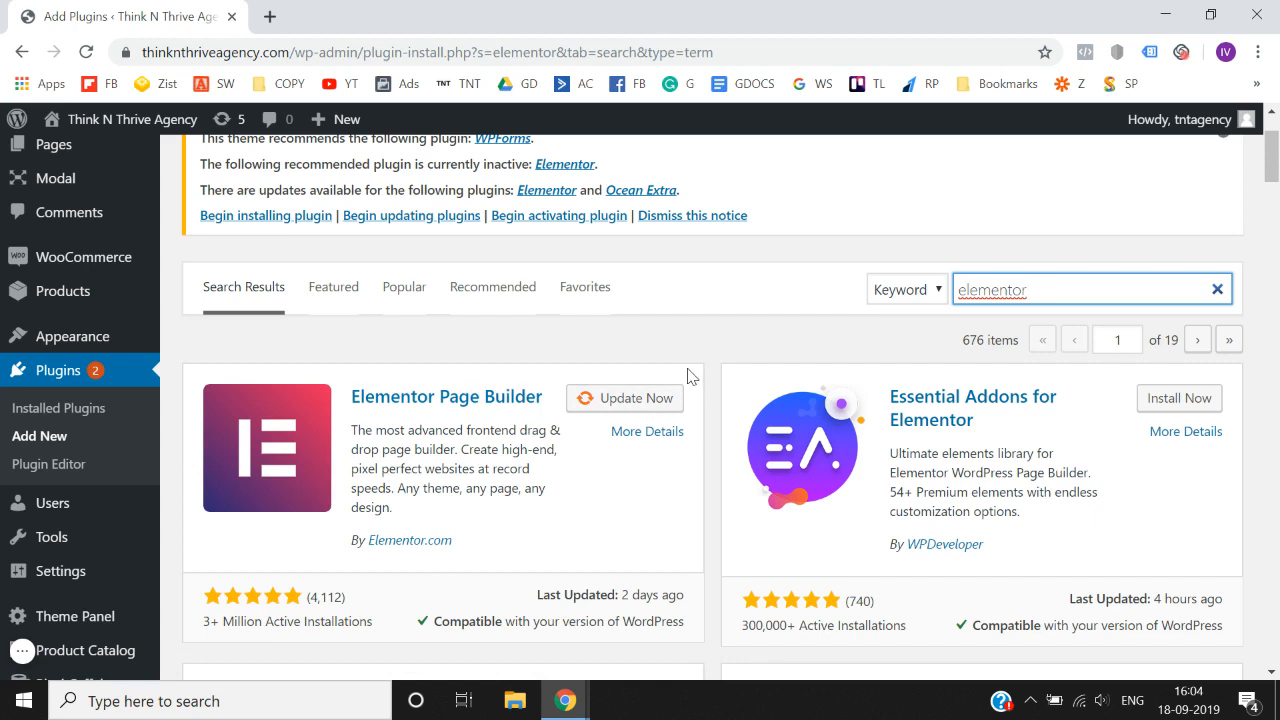
{"action": "left_click", "coordinate": [627, 398]}
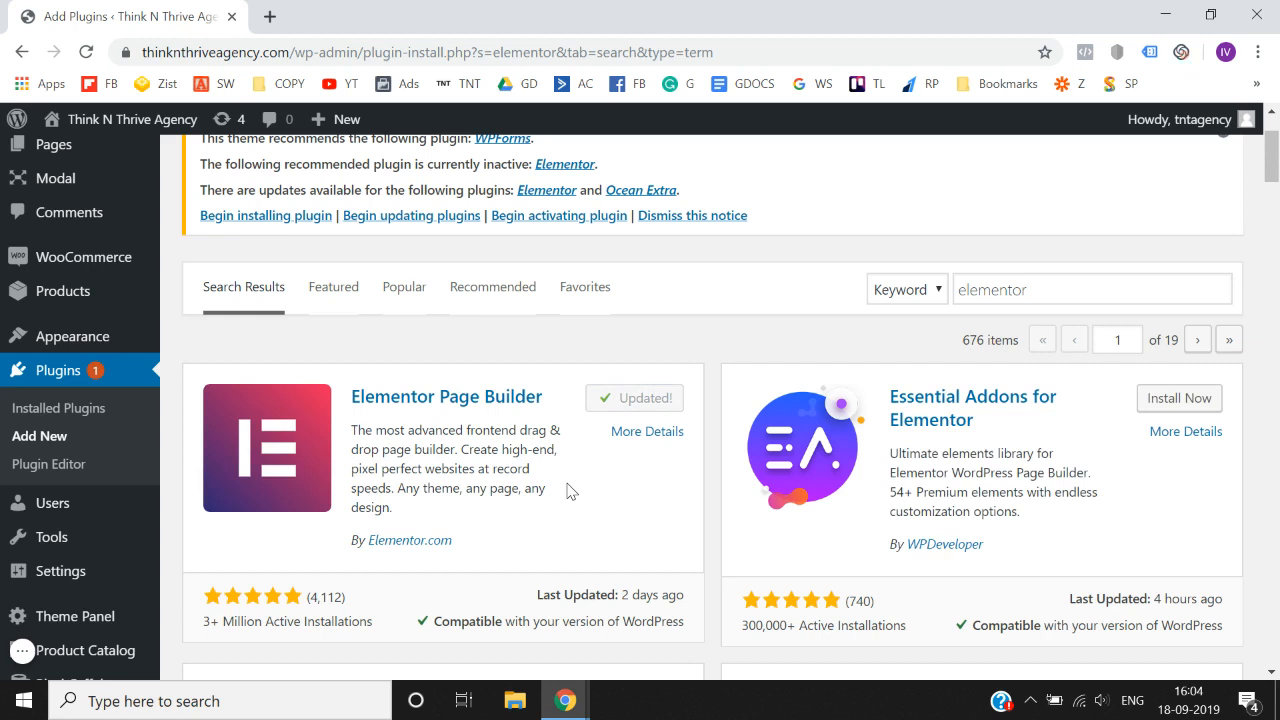
- Filter the installed plugins to inactive ones and delete Elementor along with its data
{"action": "scroll", "coordinate": [137, 486], "scroll_direction": "down", "scroll_amount": 1}
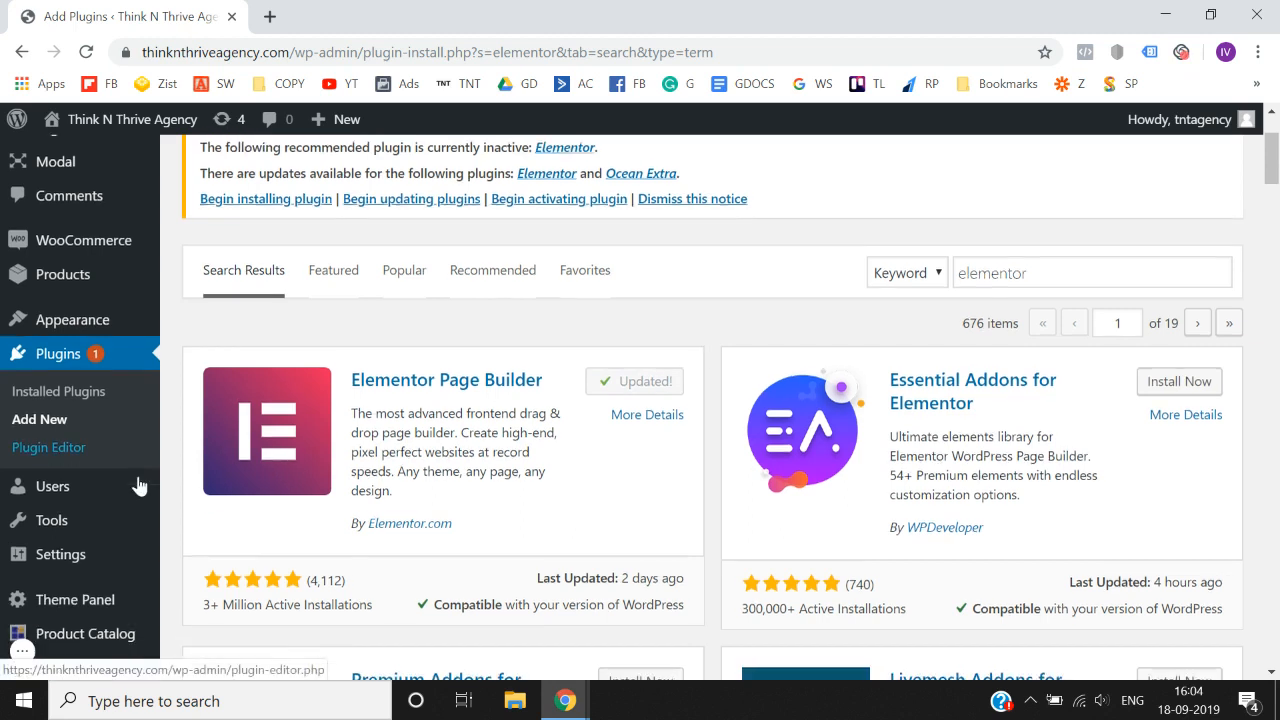
{"action": "left_click", "coordinate": [69, 396]}
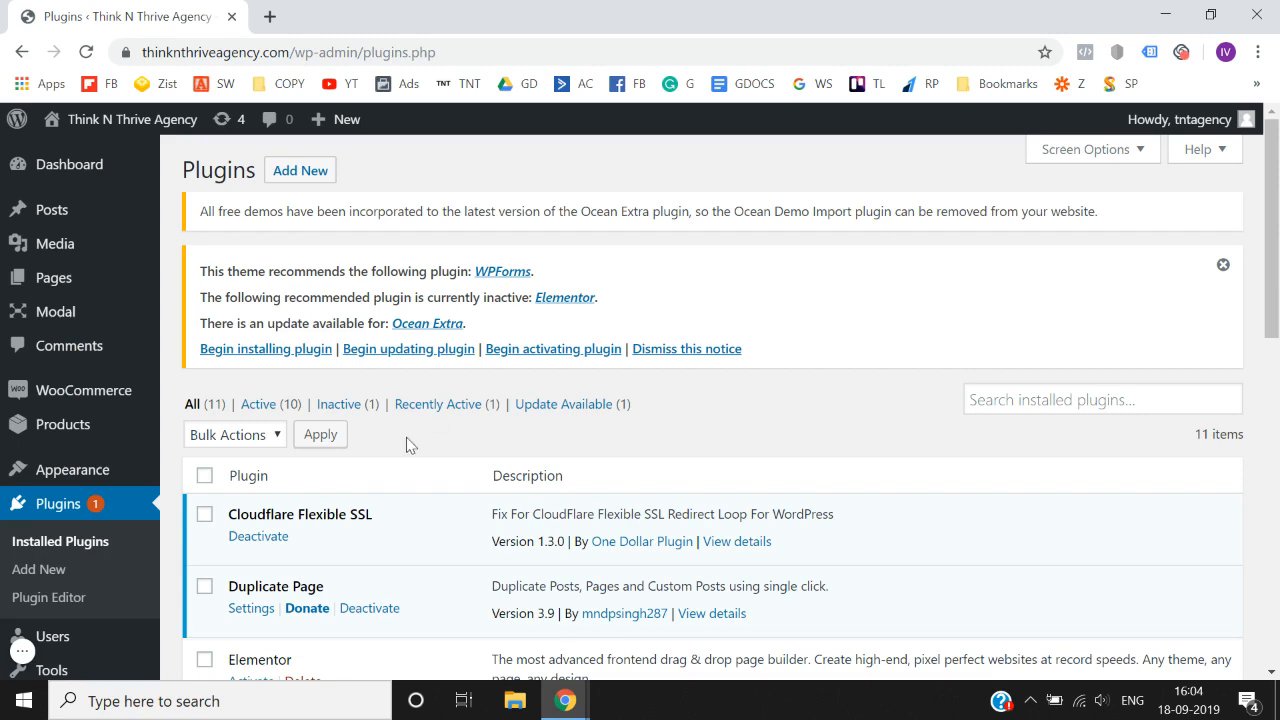
{"action": "scroll", "coordinate": [407, 445], "scroll_direction": "down", "scroll_amount": 1}
{"action": "left_click", "coordinate": [347, 398]}
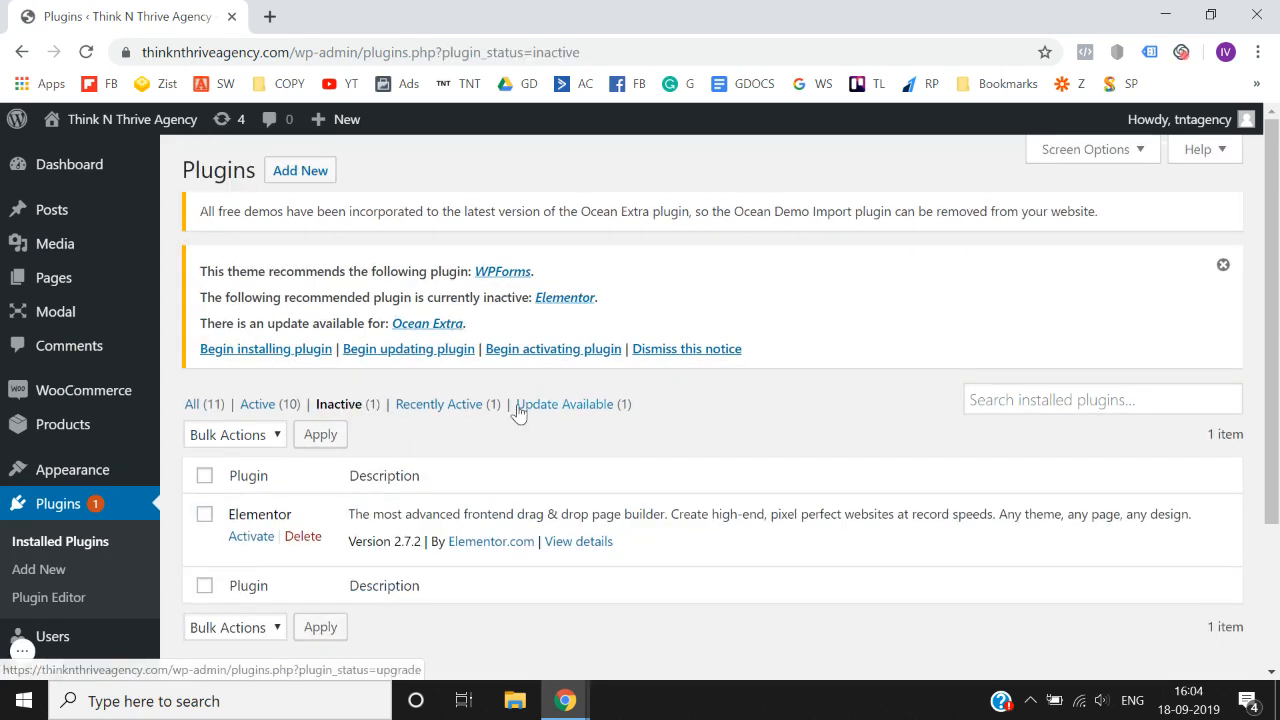
{"action": "scroll", "coordinate": [430, 450], "scroll_direction": "down", "scroll_amount": 1}
{"action": "left_click", "coordinate": [303, 507]}
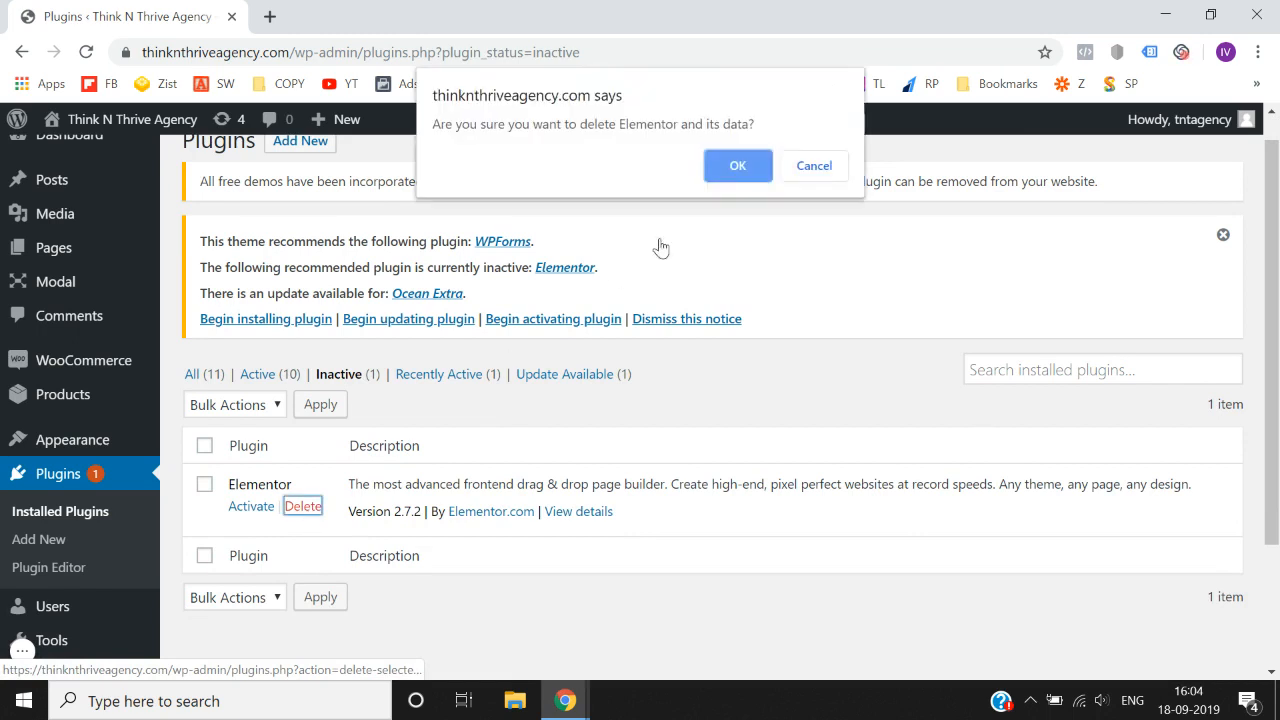
{"action": "left_click", "coordinate": [736, 176]}
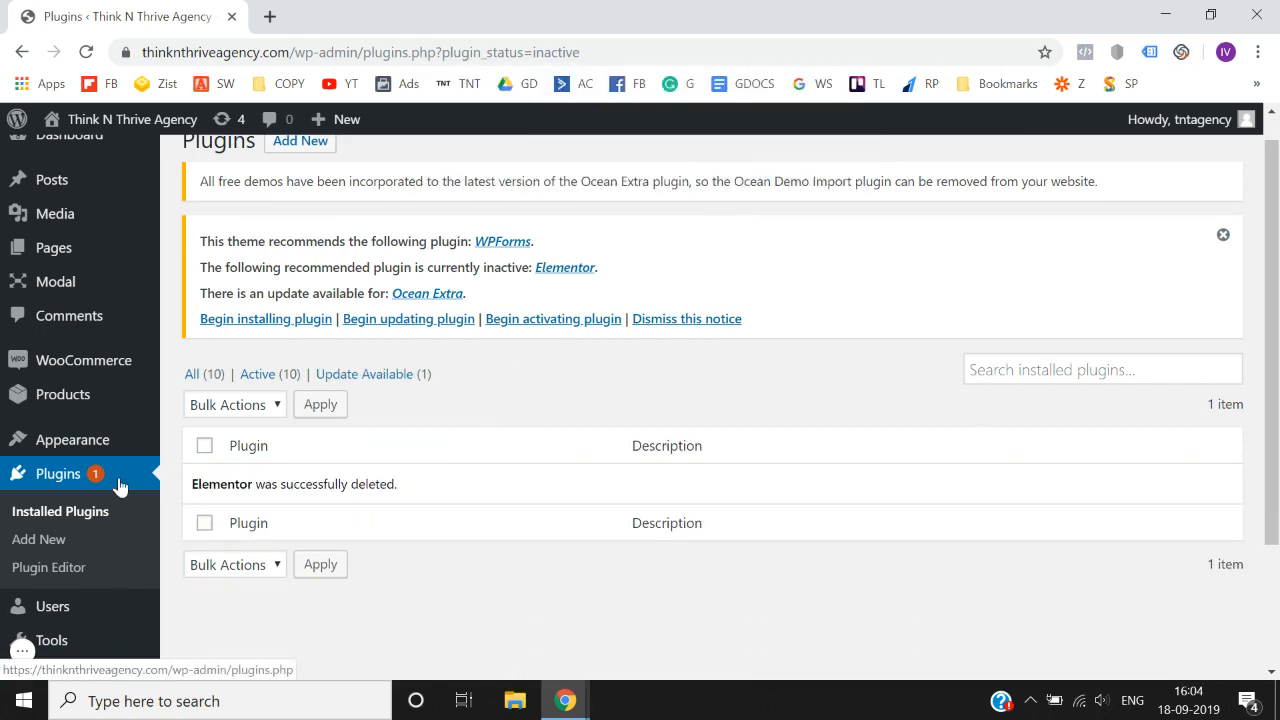
- Return to adding new plugins and search the directory for "elementor" again
{"action": "scroll", "coordinate": [343, 533], "scroll_direction": "down", "scroll_amount": 1}
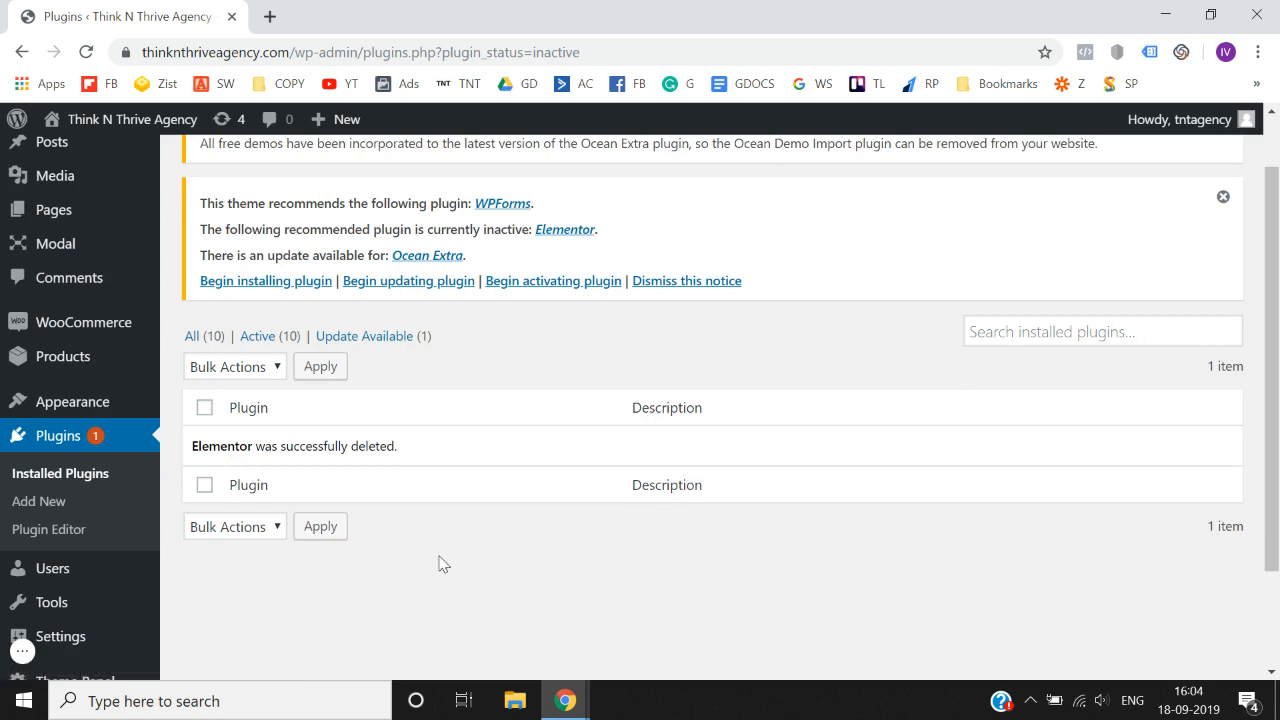
{"action": "left_click", "coordinate": [55, 508]}
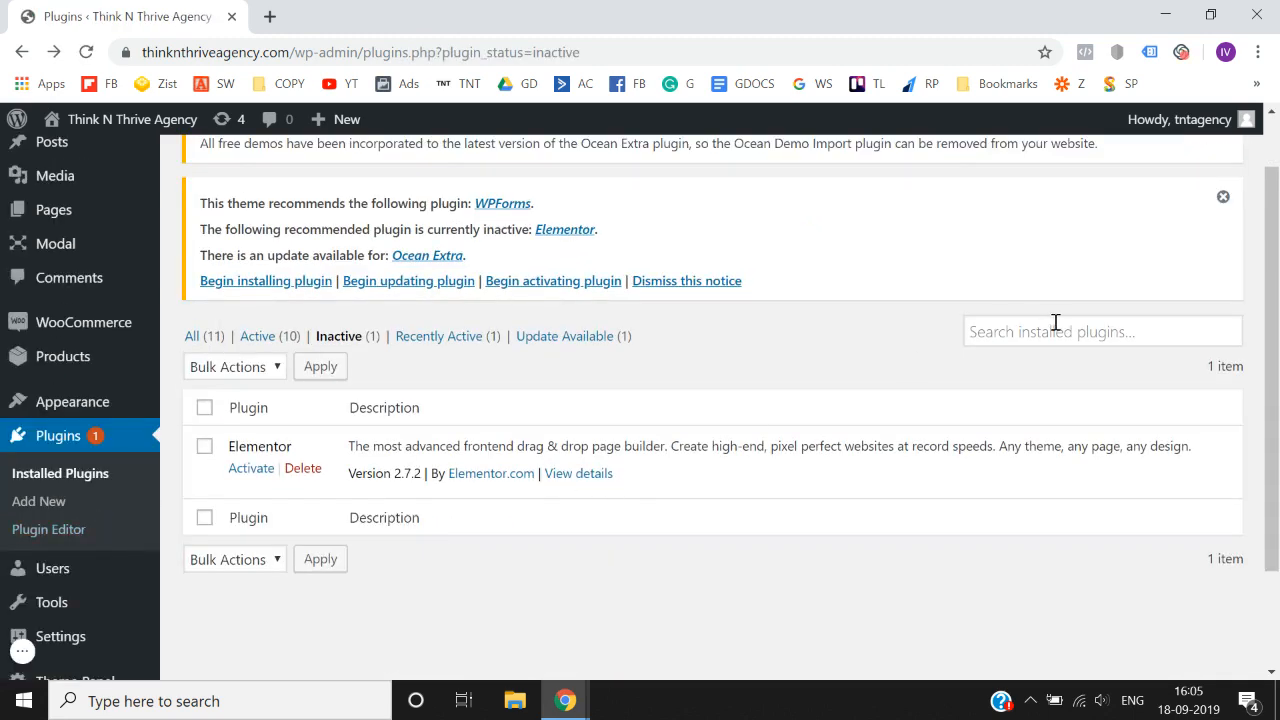
{"action": "left_click", "coordinate": [26, 507]}
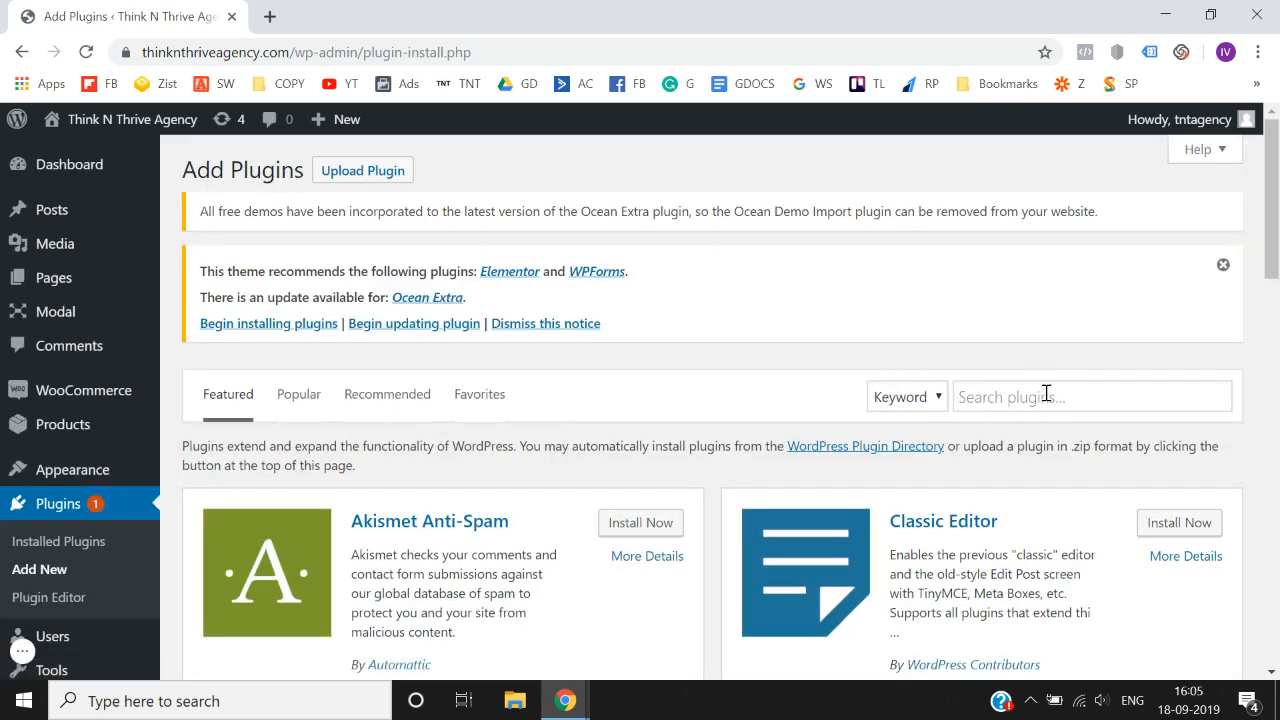
{"action": "left_click", "coordinate": [1045, 395]}
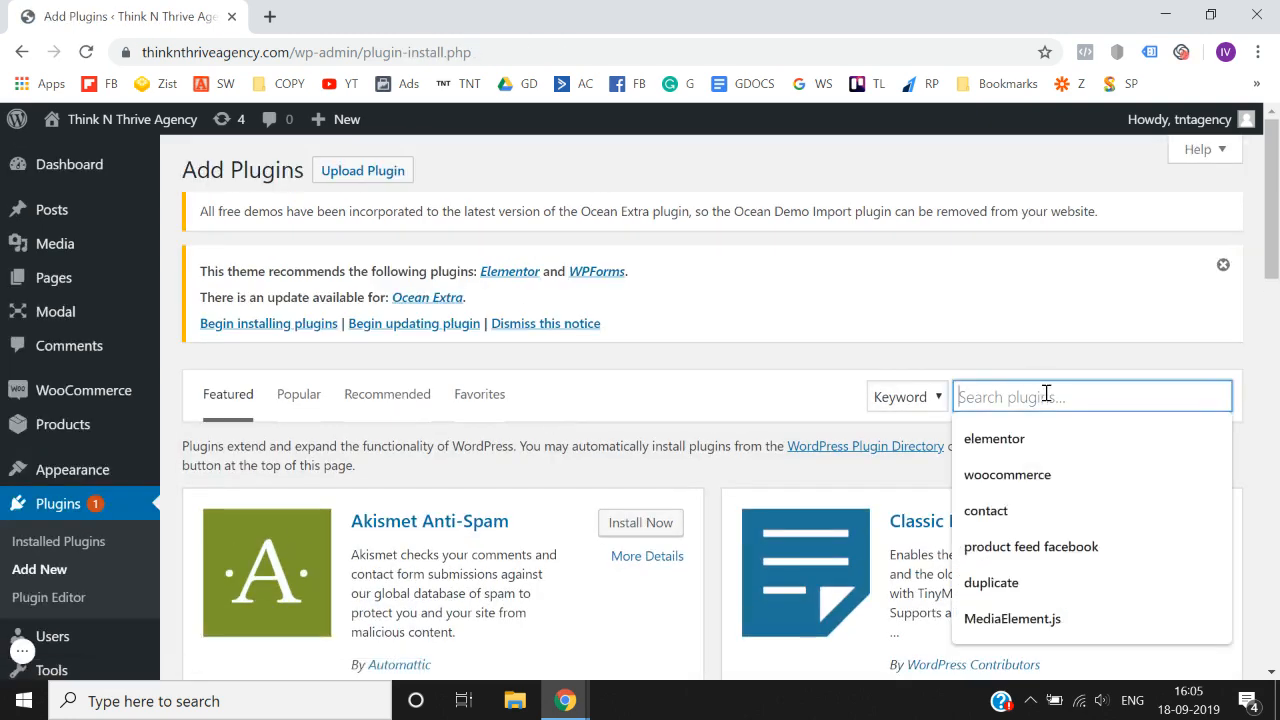
{"action": "type", "text": "elementor"}
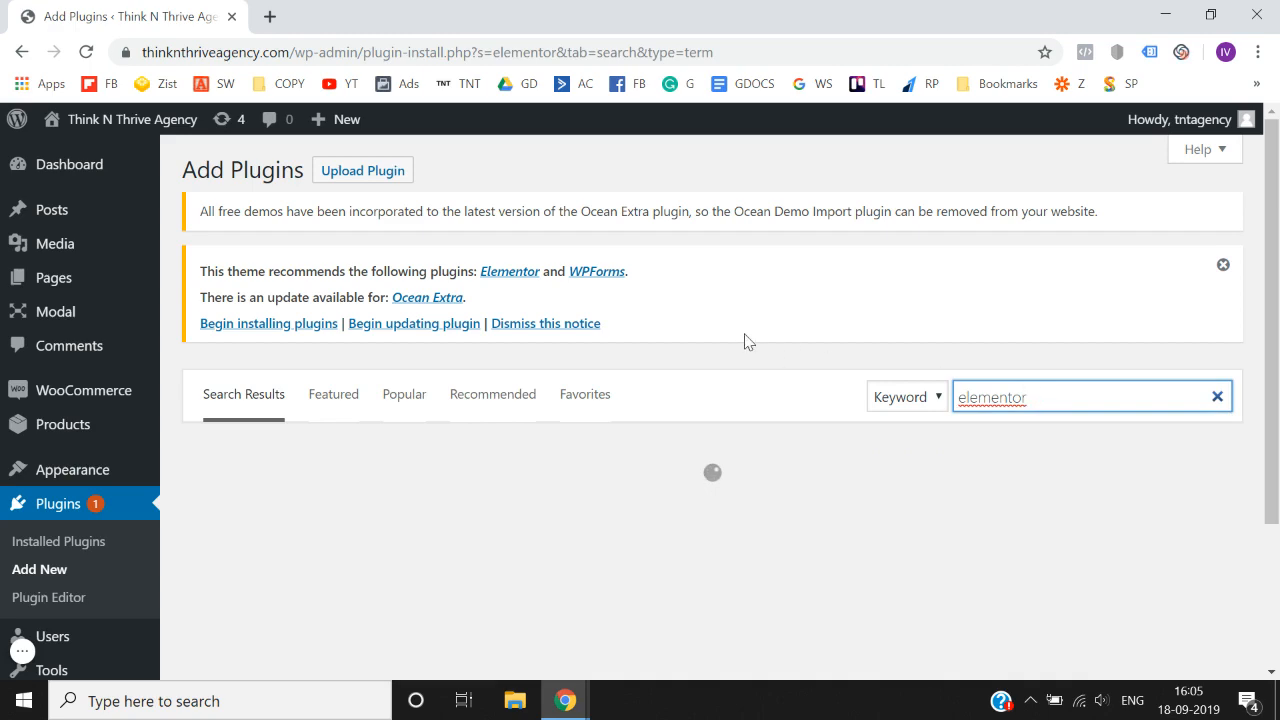
- Install the Elementor Page Builder plugin and activate it on the site
{"action": "scroll", "coordinate": [745, 342], "scroll_direction": "down", "scroll_amount": 2}
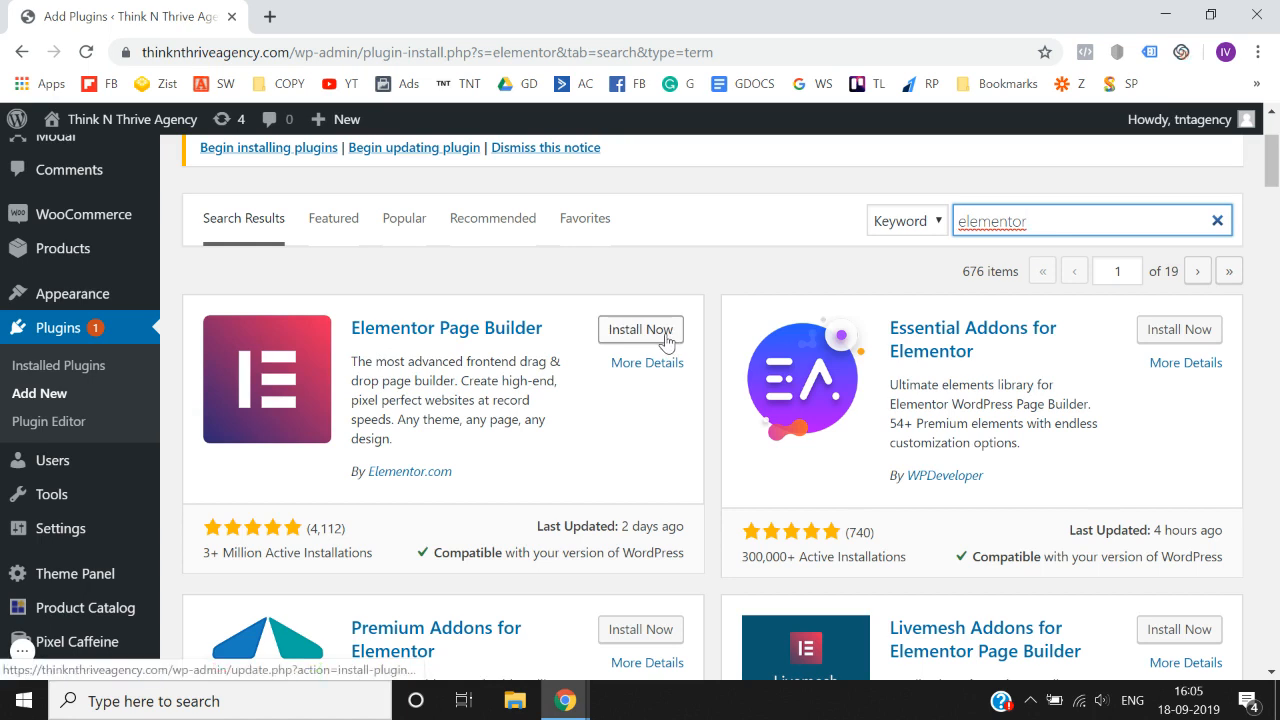
{"action": "left_click", "coordinate": [666, 341]}
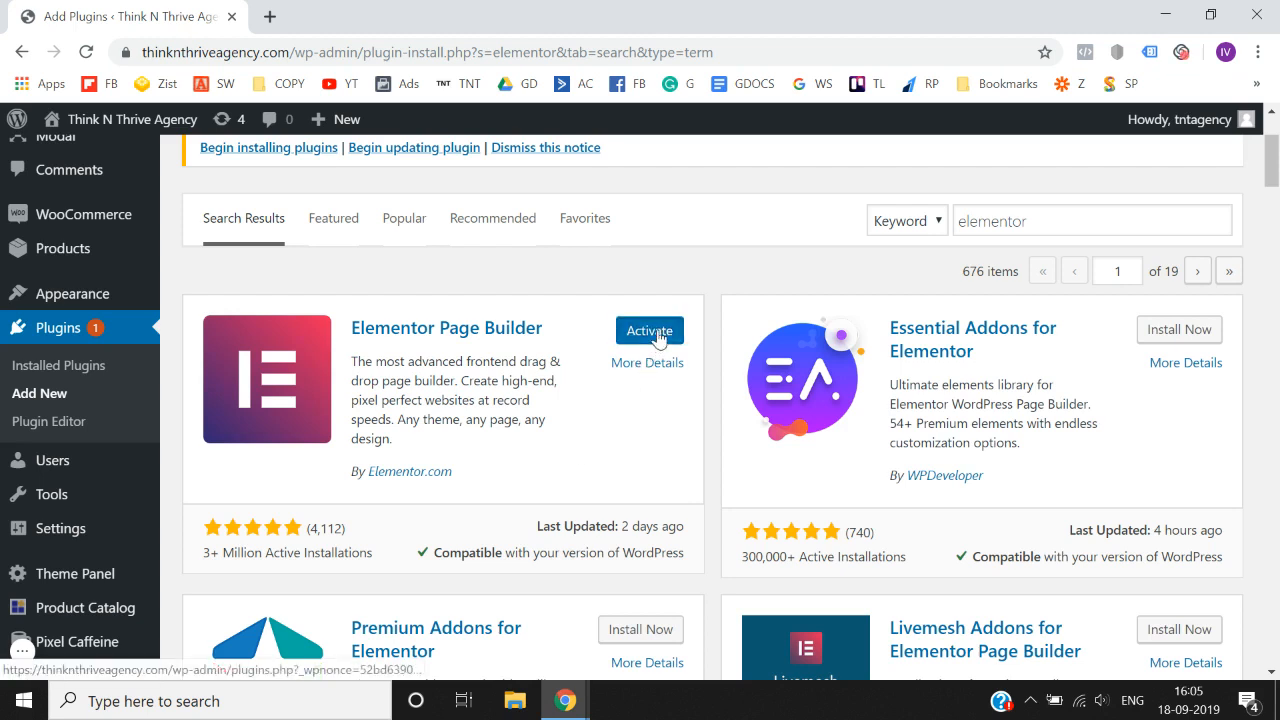
{"action": "left_click", "coordinate": [660, 334]}
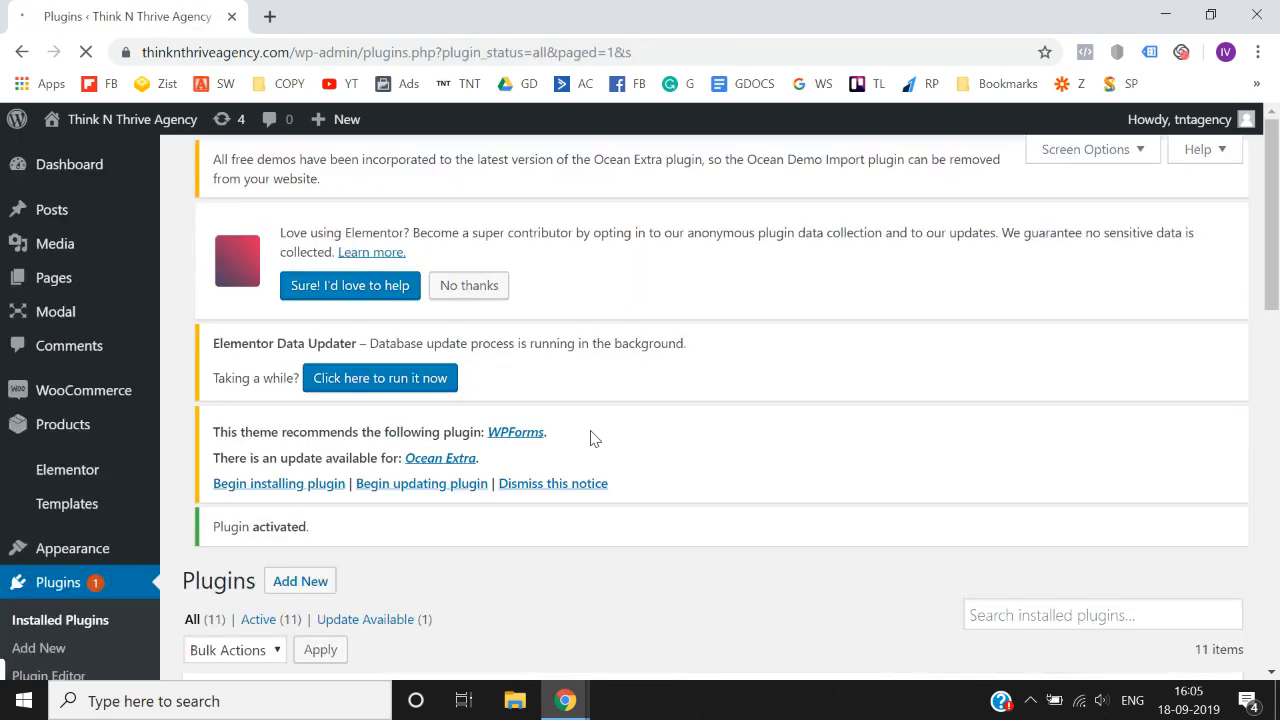
{"action": "scroll", "coordinate": [590, 438], "scroll_direction": "down", "scroll_amount": 2}
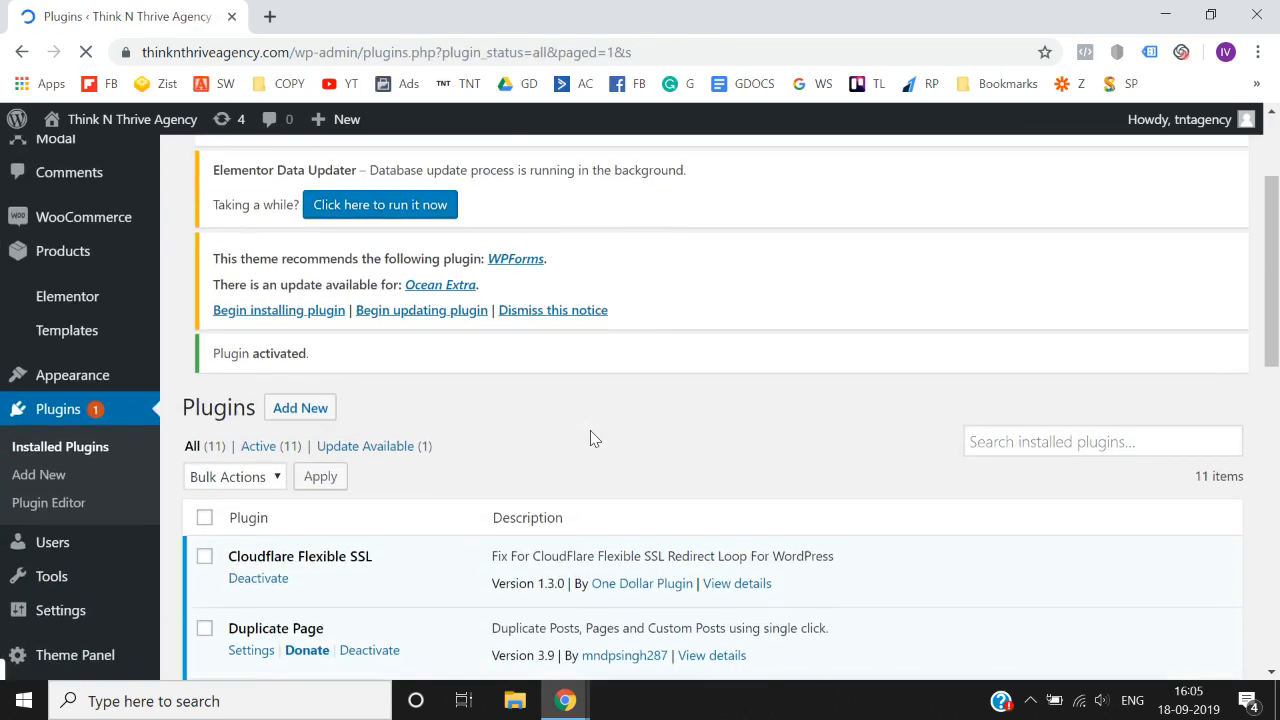
{"action": "scroll", "coordinate": [590, 438], "scroll_direction": "up", "scroll_amount": 1}
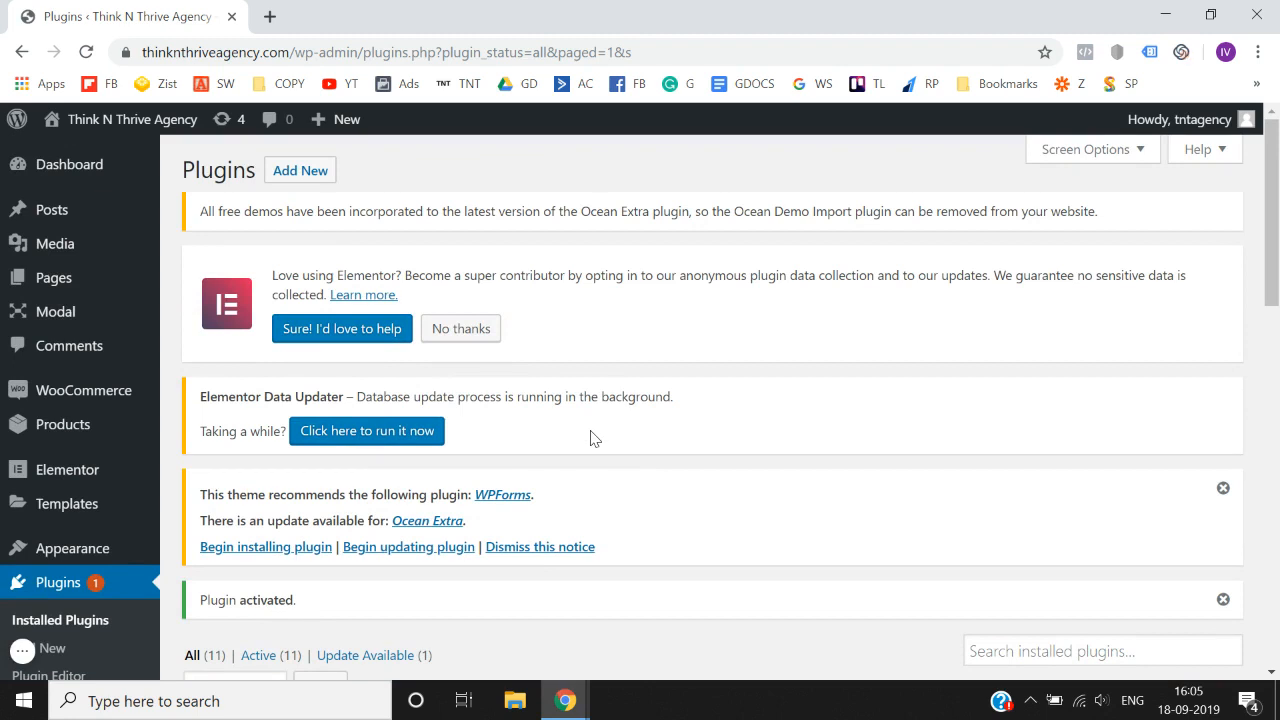
- Open Sketchpad in a new browser tab and create a blank 1280 × 10000 px canvas
{"action": "left_click", "coordinate": [268, 17]}
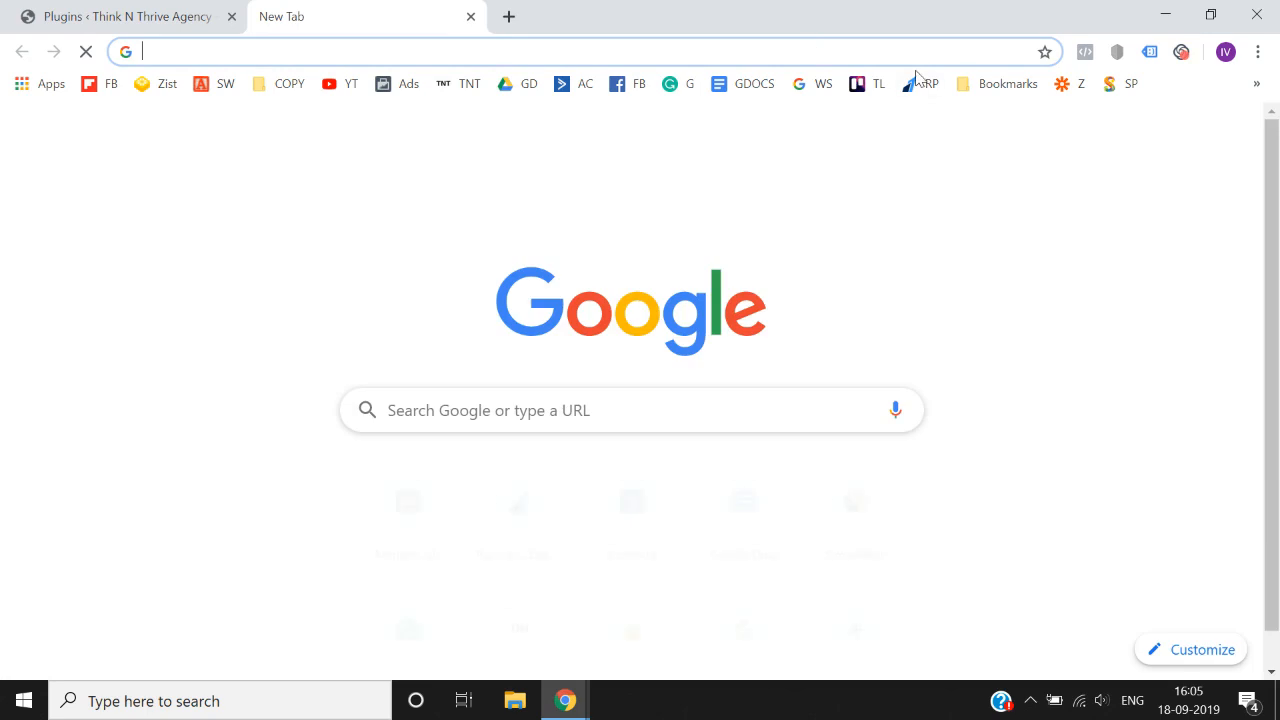
{"action": "left_click", "coordinate": [1125, 84]}
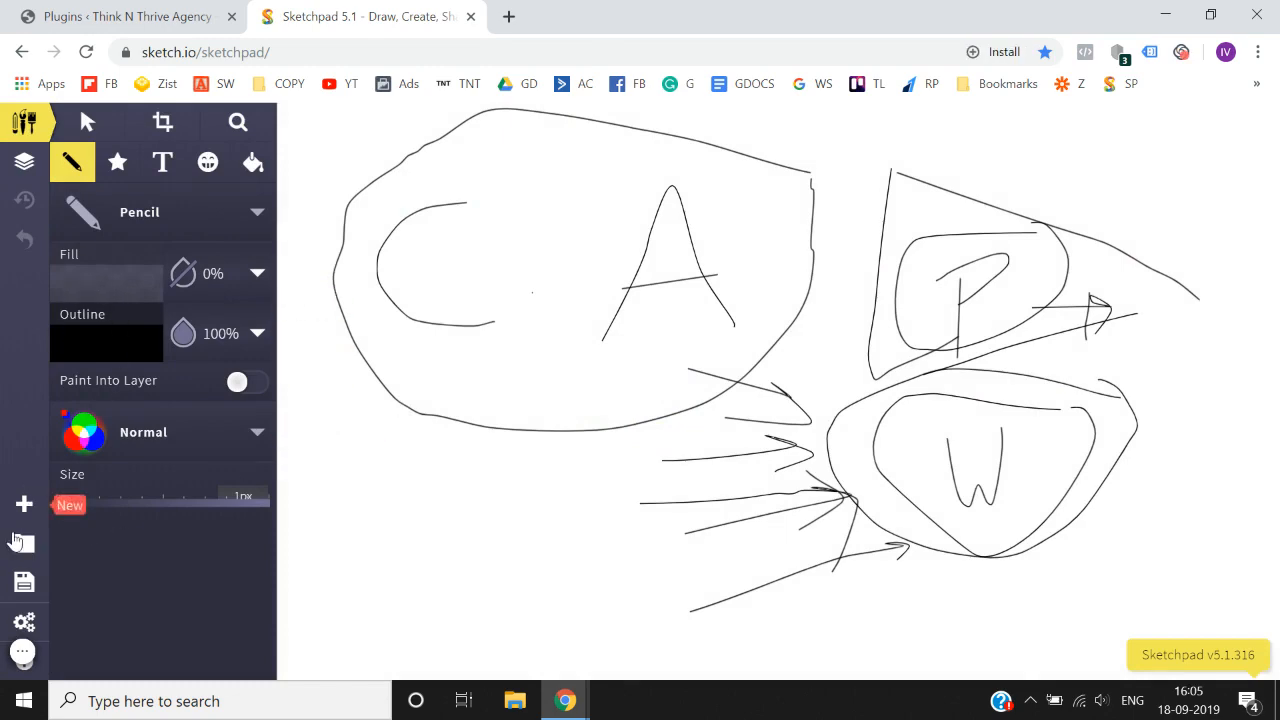
{"action": "left_click", "coordinate": [16, 512]}
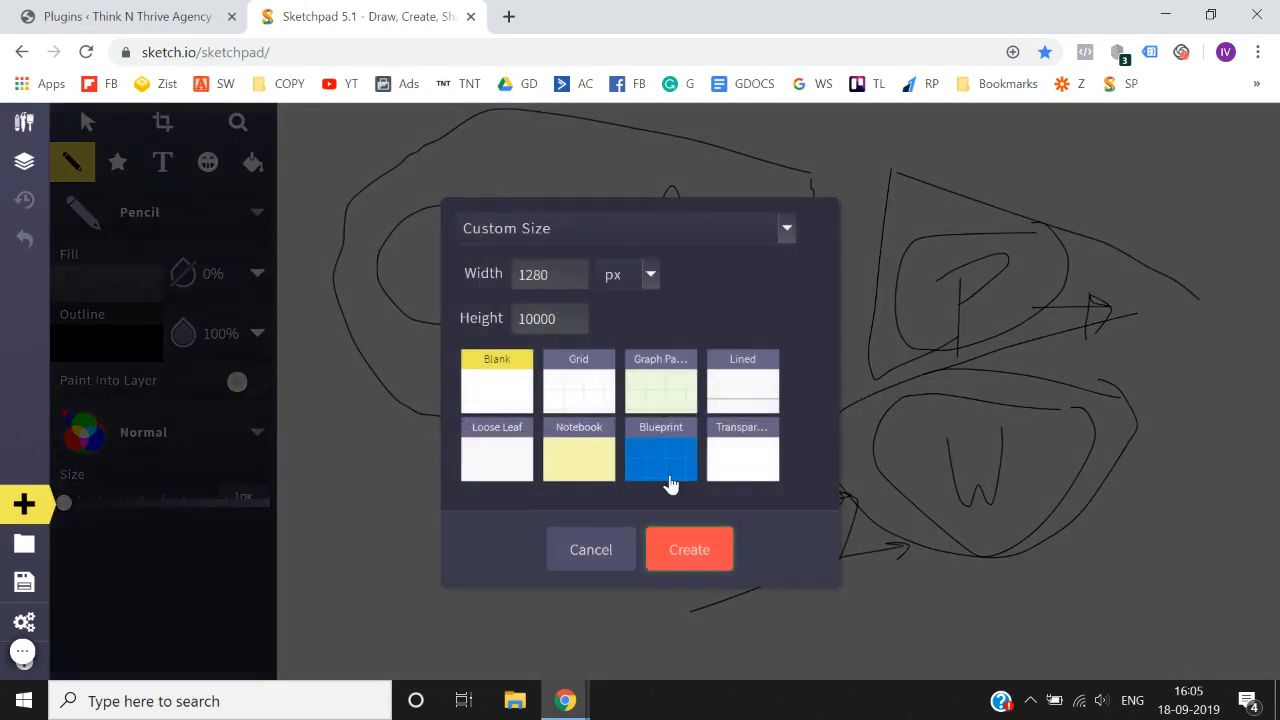
{"action": "left_click", "coordinate": [680, 552]}
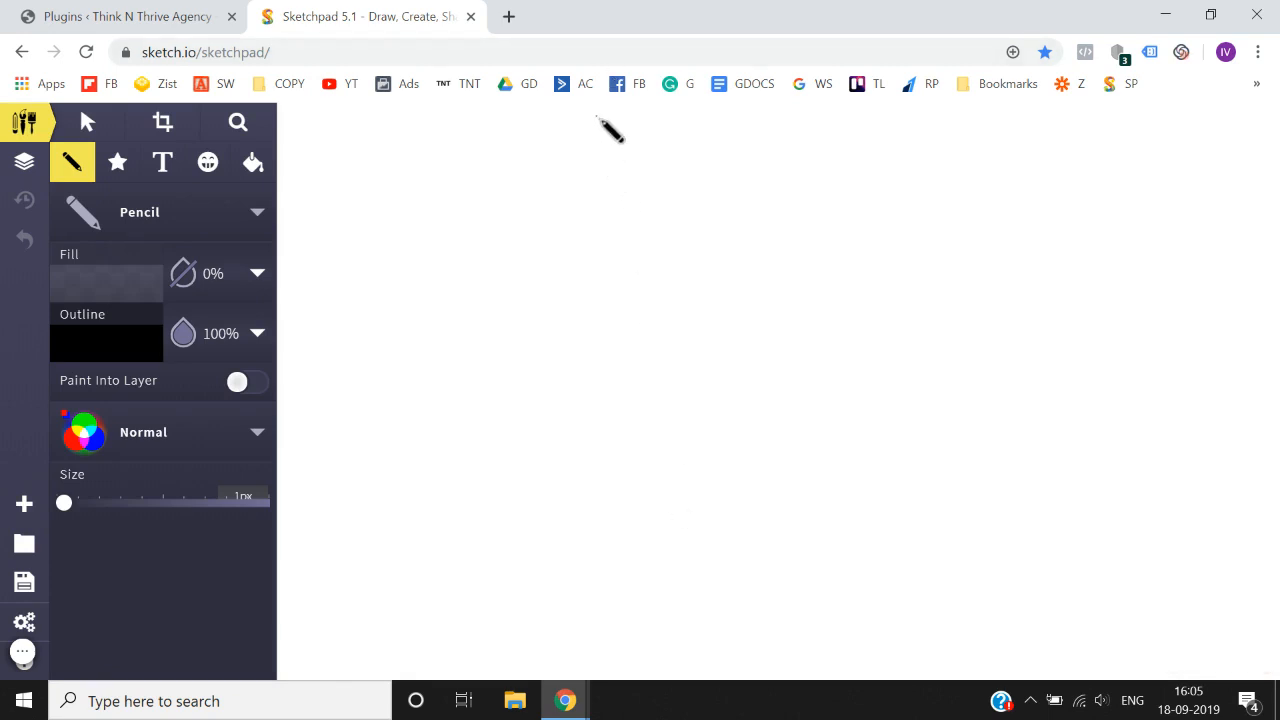
- Draw a tall freehand rectangle with the Pencil as the outline of a web page
{"action": "mouse_move", "coordinate": [598, 117]}
{"action": "left_mouse_down"}
{"action": "mouse_move", "coordinate": [605, 412]}
{"action": "mouse_move", "coordinate": [580, 617]}
{"action": "left_mouse_up"}
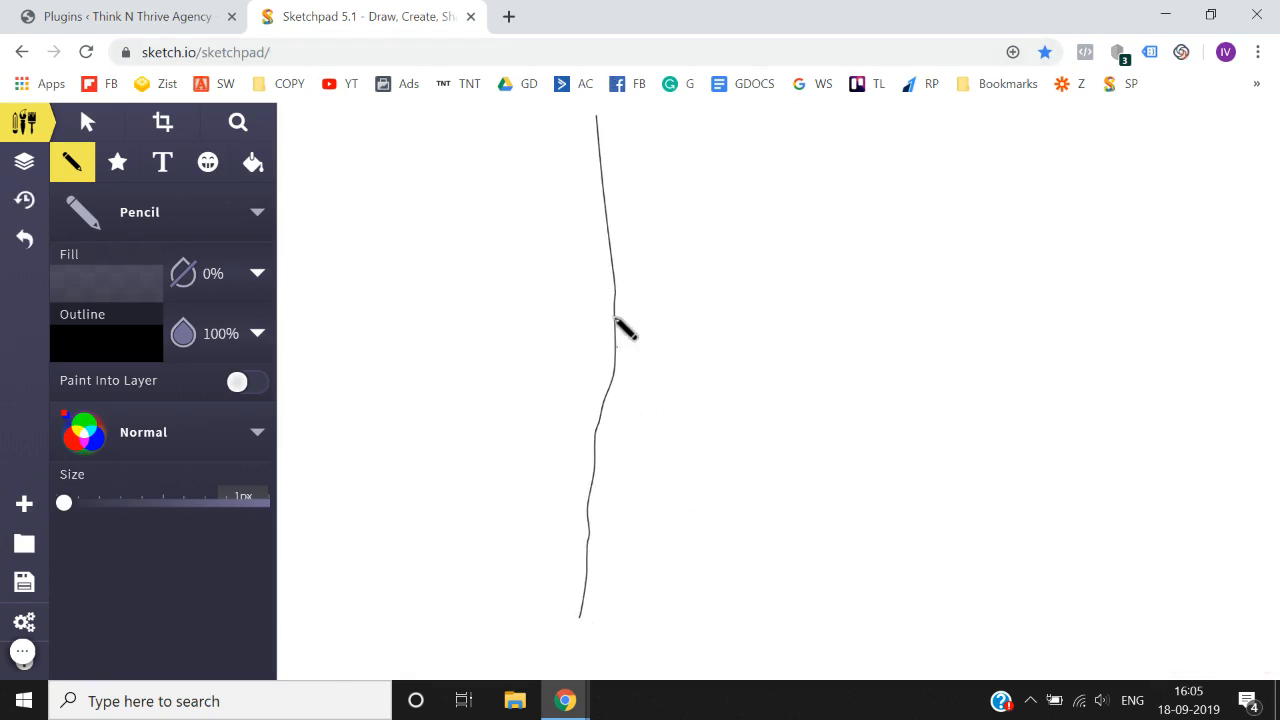
{"action": "mouse_move", "coordinate": [595, 113]}
{"action": "left_mouse_down"}
{"action": "mouse_move", "coordinate": [946, 129]}
{"action": "mouse_move", "coordinate": [966, 531]}
{"action": "mouse_move", "coordinate": [961, 616]}
{"action": "mouse_move", "coordinate": [573, 619]}
{"action": "left_mouse_up"}
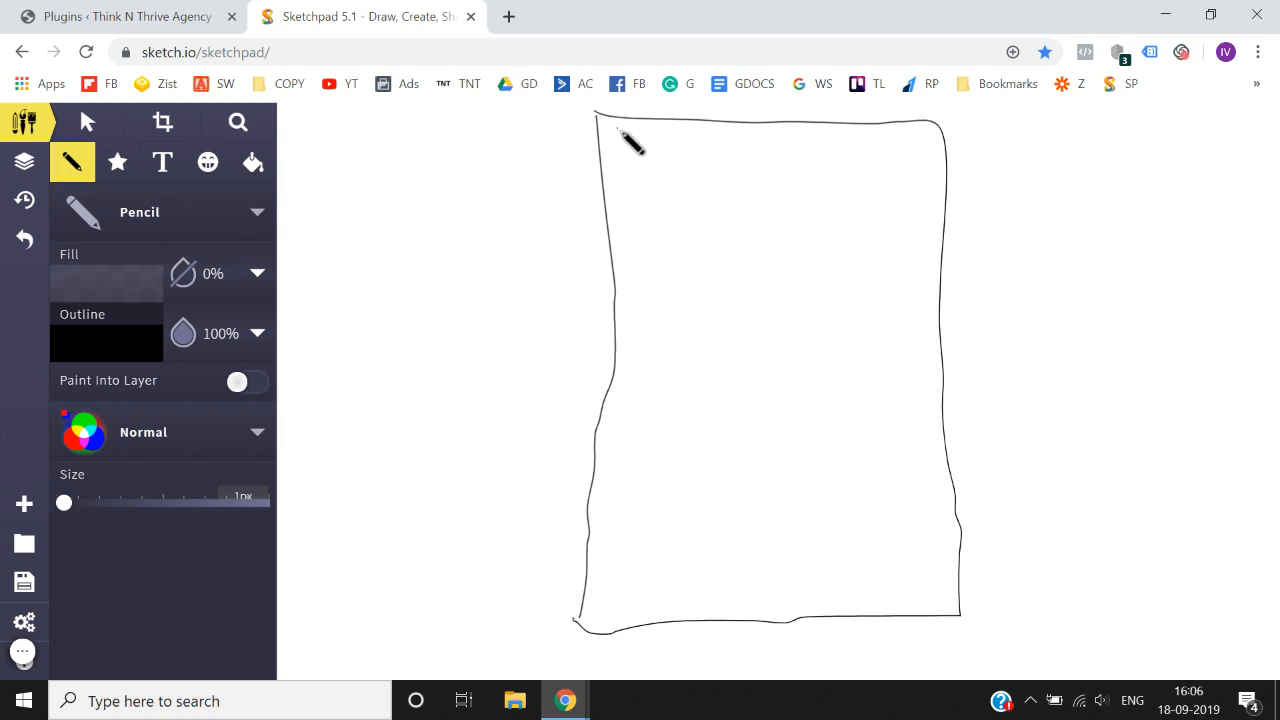
{"action": "left_click_drag", "start_coordinate": [618, 130], "coordinate": [627, 262]}
{"action": "mouse_move", "coordinate": [617, 130]}
{"action": "left_mouse_down"}
{"action": "mouse_move", "coordinate": [873, 127]}
{"action": "mouse_move", "coordinate": [914, 166]}
{"action": "mouse_move", "coordinate": [815, 242]}
{"action": "mouse_move", "coordinate": [620, 256]}
{"action": "left_mouse_up"}
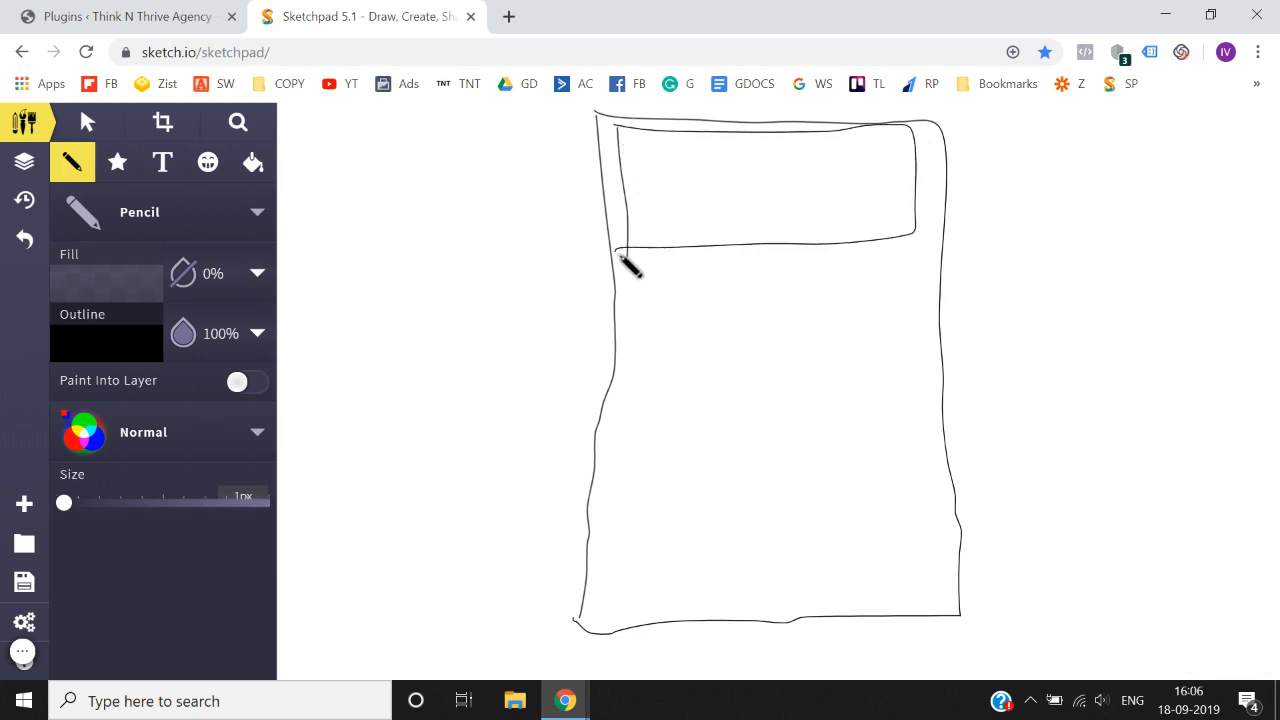
{"action": "key", "text": "ctrl+z"}
{"action": "key", "text": "ctrl+z"}
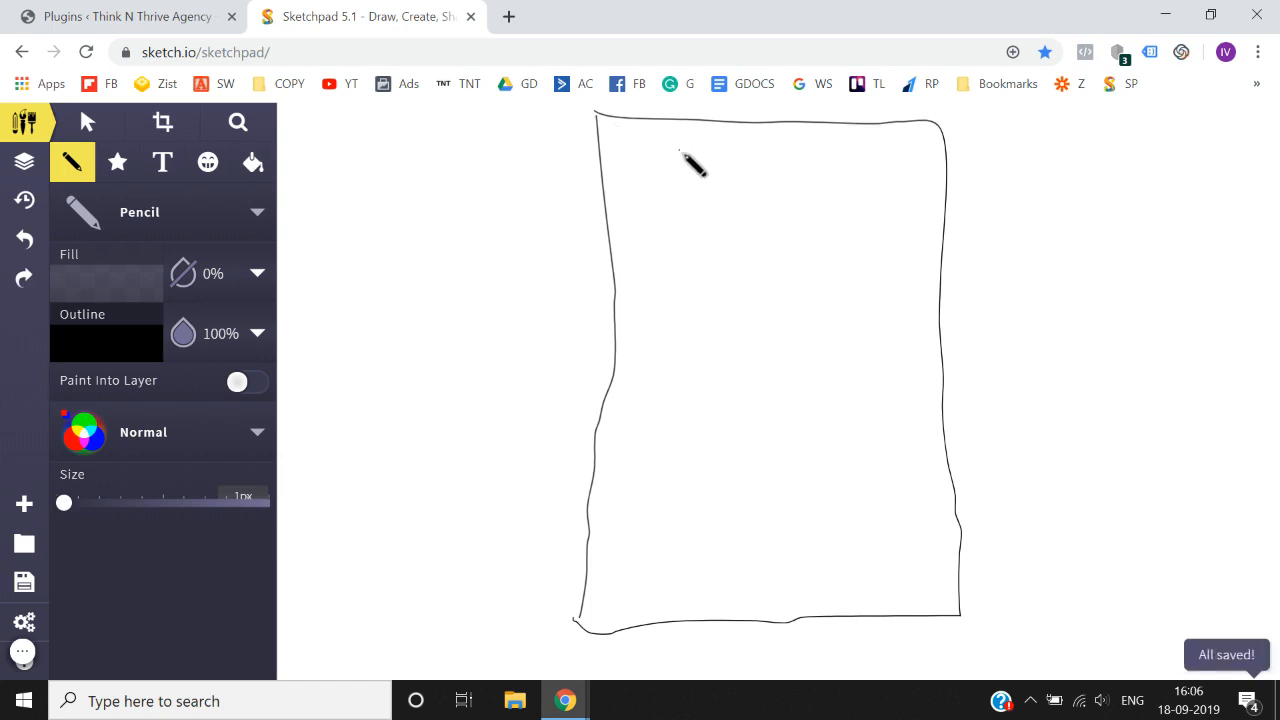
- Draw a wide header box inside the top of the page outline, containing a smaller box with two short strokes beneath it
{"action": "left_click_drag", "start_coordinate": [629, 133], "coordinate": [628, 250]}
{"action": "mouse_move", "coordinate": [629, 131]}
{"action": "left_mouse_down"}
{"action": "mouse_move", "coordinate": [903, 142]}
{"action": "mouse_move", "coordinate": [906, 234]}
{"action": "mouse_move", "coordinate": [630, 252]}
{"action": "left_mouse_up"}
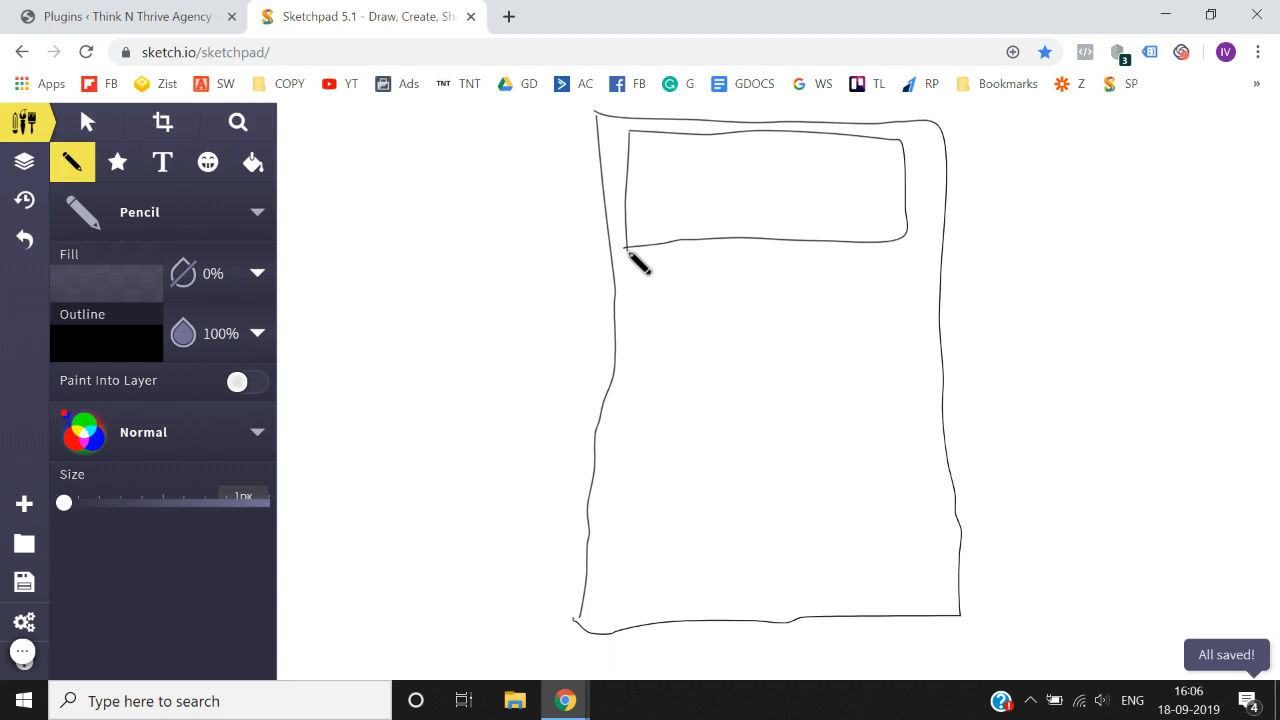
{"action": "mouse_move", "coordinate": [666, 143]}
{"action": "left_mouse_down"}
{"action": "mouse_move", "coordinate": [668, 184]}
{"action": "mouse_move", "coordinate": [667, 143]}
{"action": "mouse_move", "coordinate": [858, 143]}
{"action": "mouse_move", "coordinate": [860, 180]}
{"action": "mouse_move", "coordinate": [664, 186]}
{"action": "left_mouse_up"}
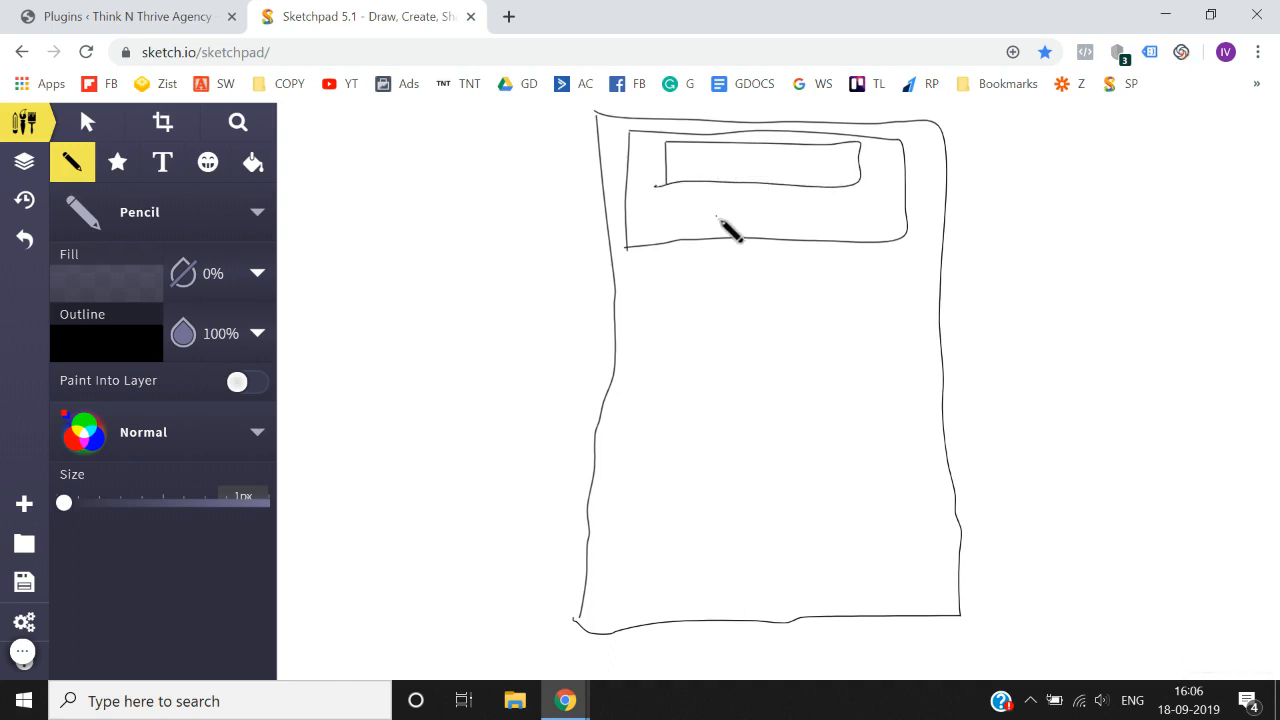
{"action": "left_click_drag", "start_coordinate": [711, 216], "coordinate": [788, 217]}
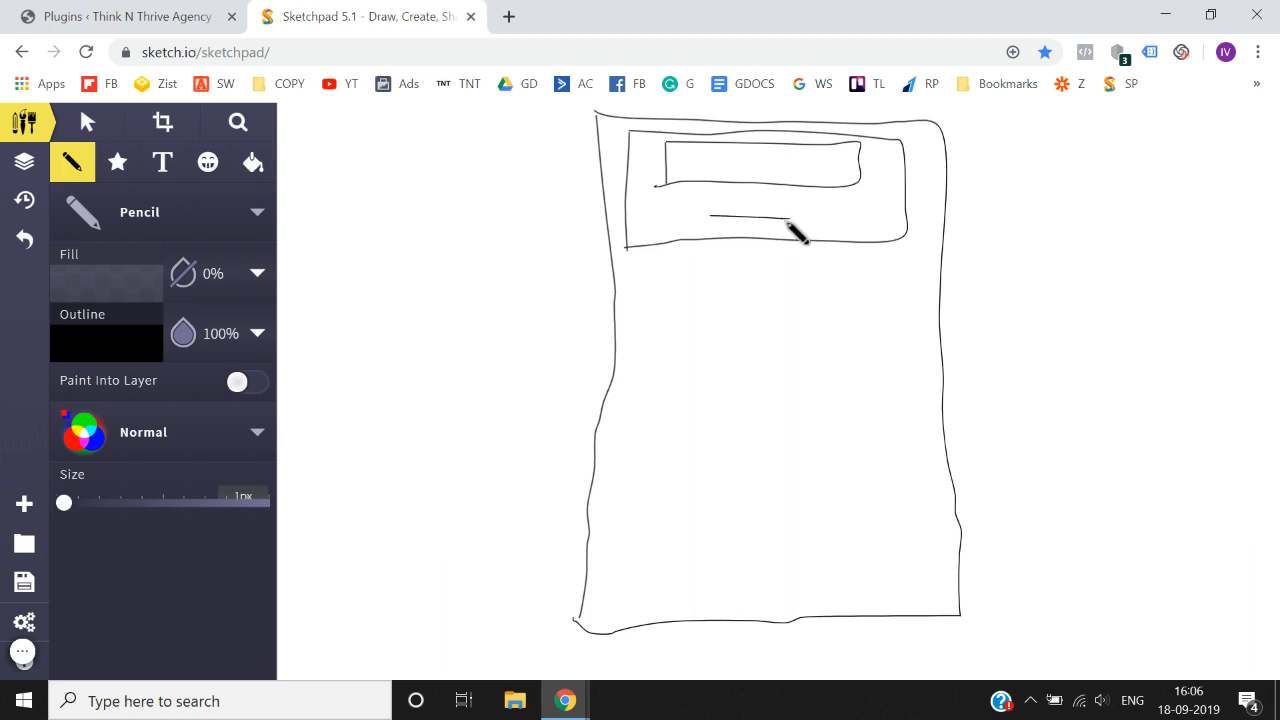
{"action": "left_click_drag", "start_coordinate": [740, 211], "coordinate": [790, 216]}
- Draw a horizontal line below the header box and a wide box beneath it, split into two columns by two vertical lines
{"action": "left_click_drag", "start_coordinate": [624, 283], "coordinate": [913, 286]}
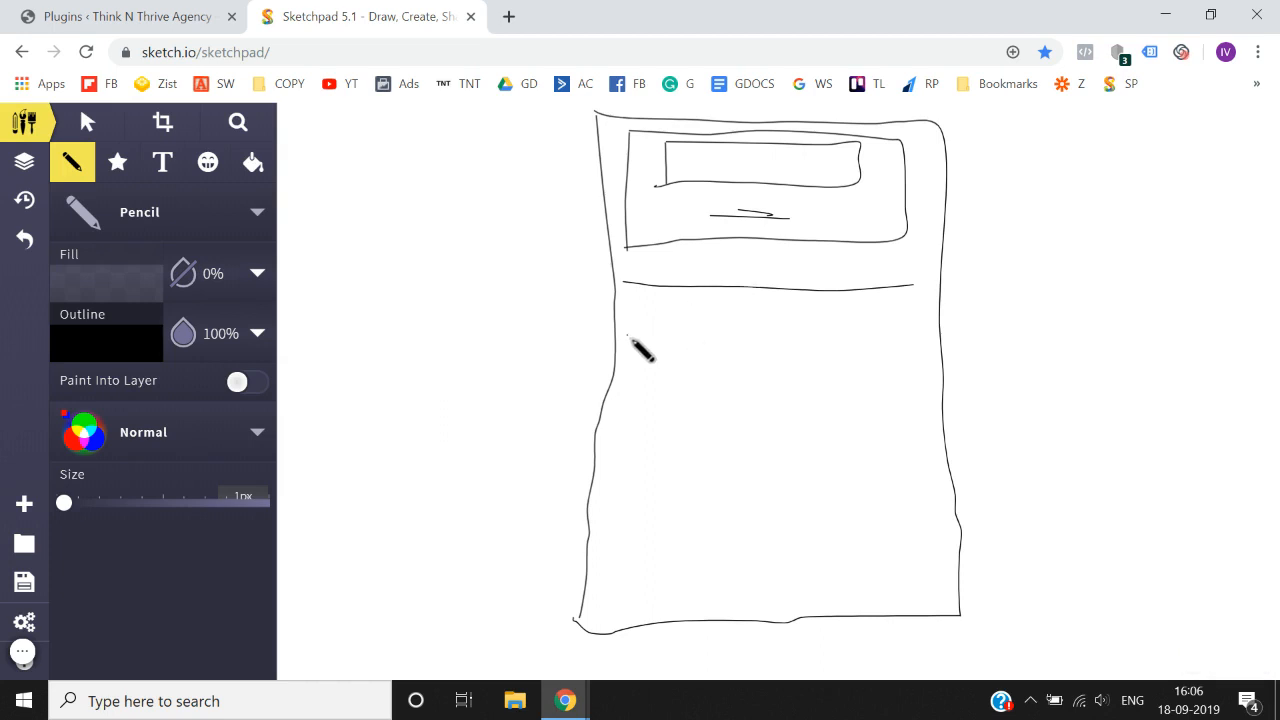
{"action": "left_click_drag", "start_coordinate": [627, 336], "coordinate": [627, 467]}
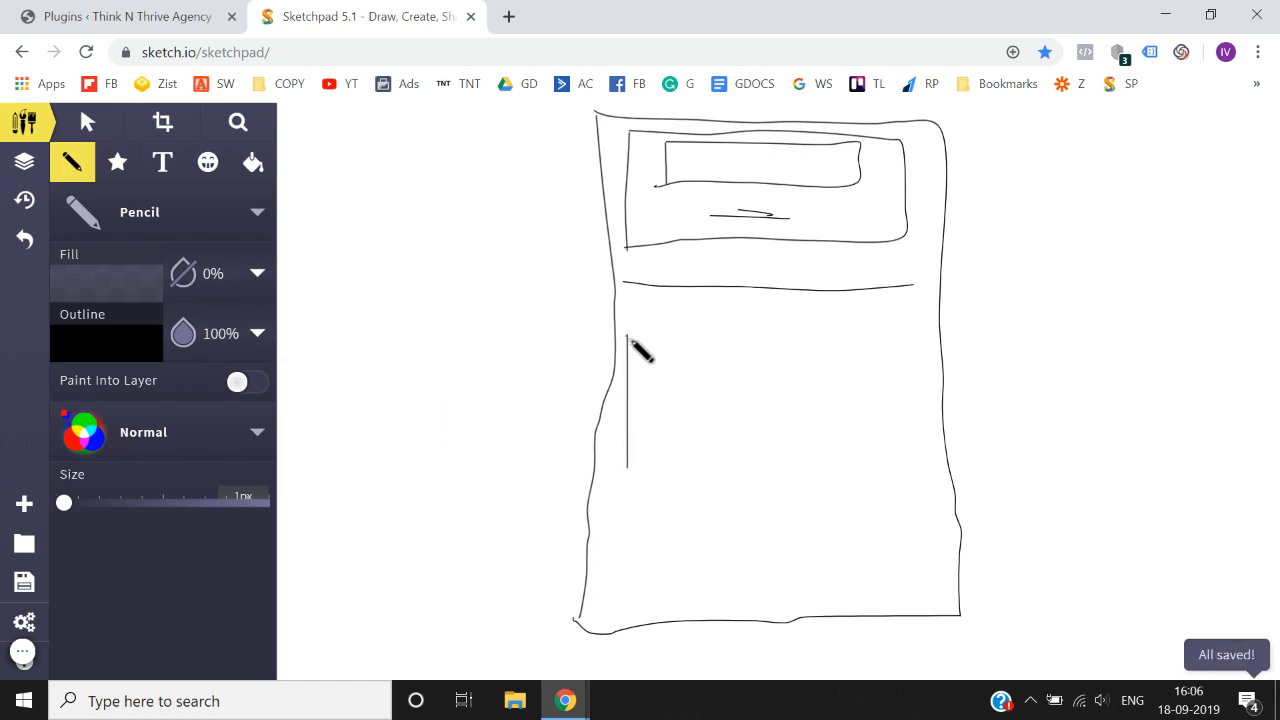
{"action": "mouse_move", "coordinate": [628, 337]}
{"action": "left_mouse_down"}
{"action": "mouse_move", "coordinate": [868, 326]}
{"action": "mouse_move", "coordinate": [925, 350]}
{"action": "mouse_move", "coordinate": [857, 462]}
{"action": "mouse_move", "coordinate": [608, 460]}
{"action": "left_mouse_up"}
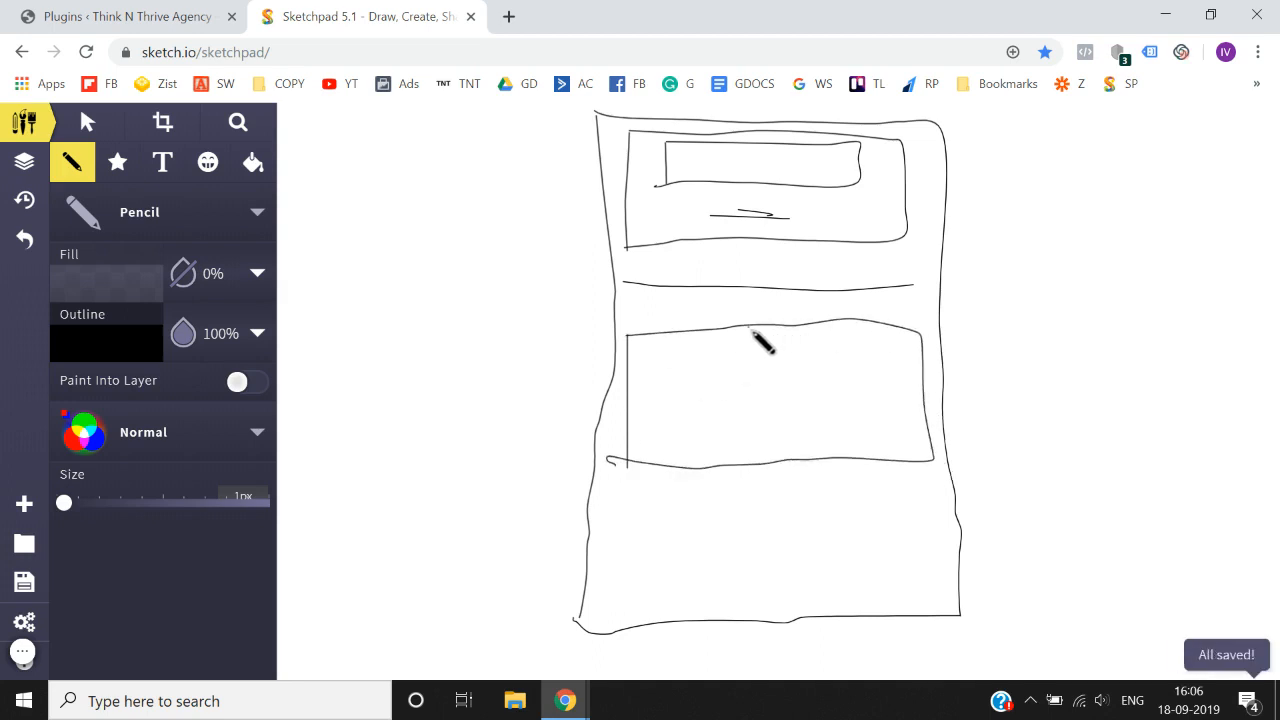
{"action": "left_click_drag", "start_coordinate": [750, 328], "coordinate": [742, 470]}
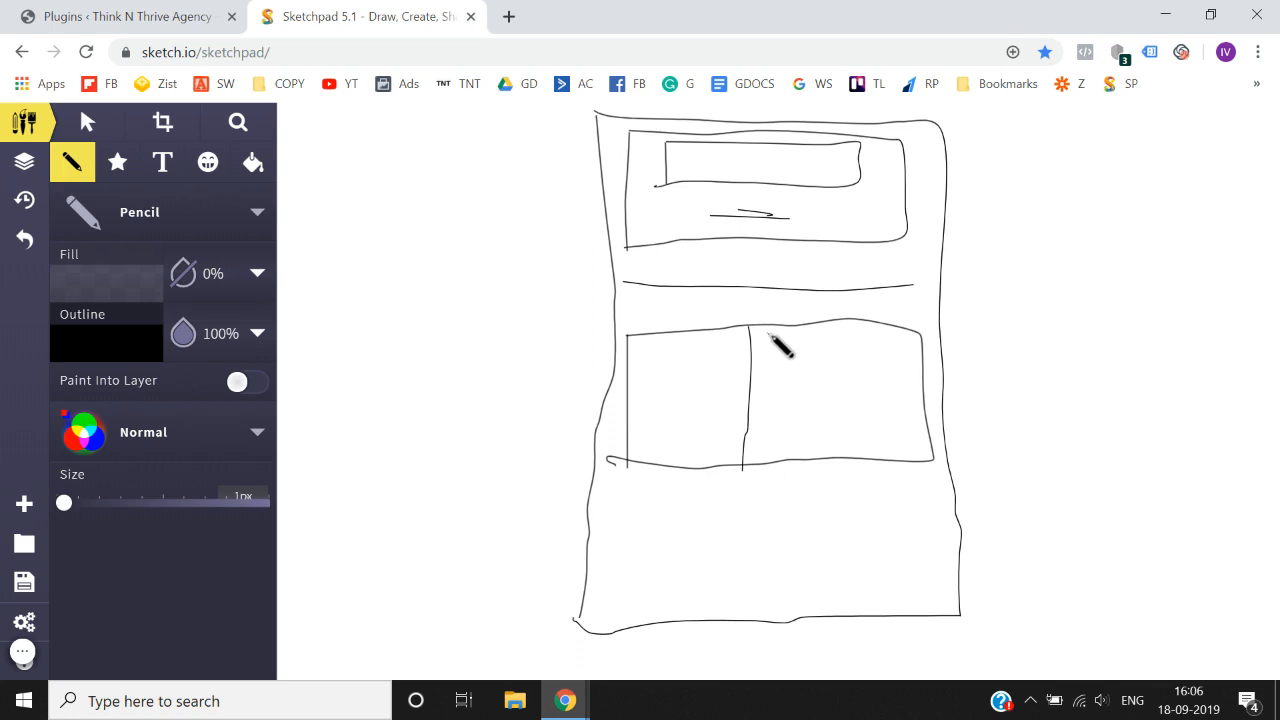
{"action": "left_click_drag", "start_coordinate": [760, 325], "coordinate": [760, 465]}
{"action": "left_click", "coordinate": [703, 433]}
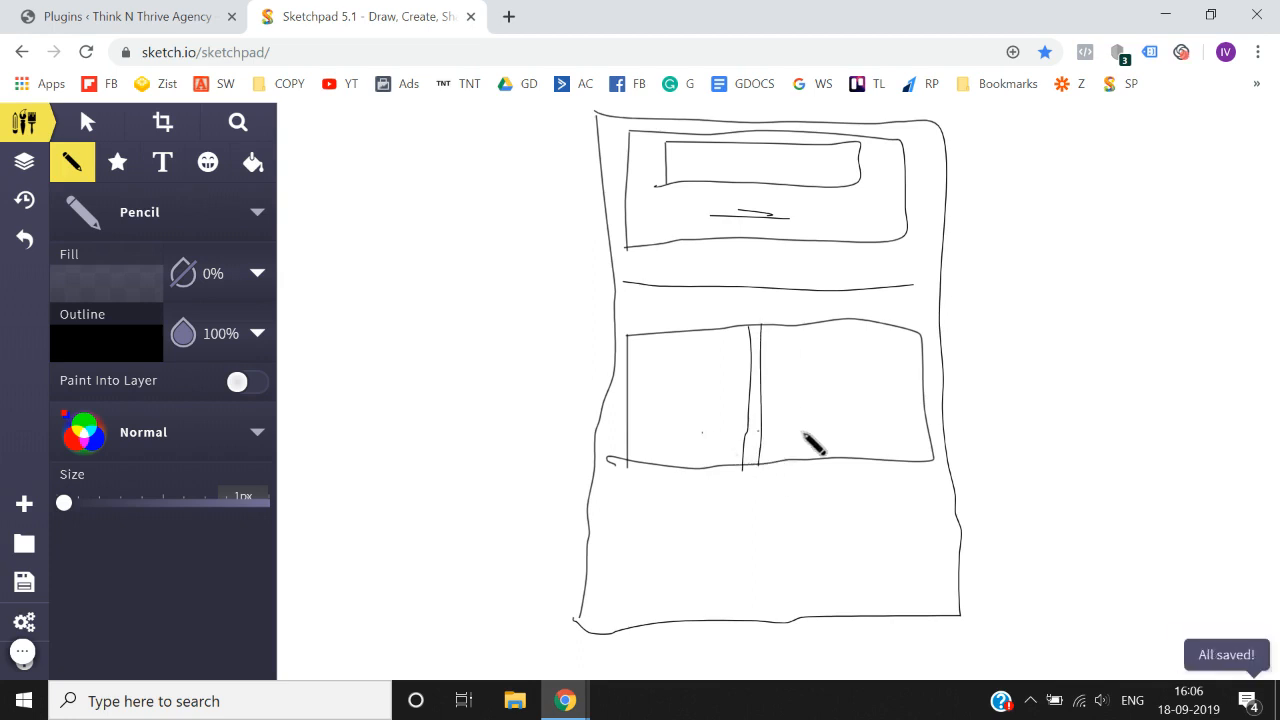
{"action": "left_click", "coordinate": [808, 429]}
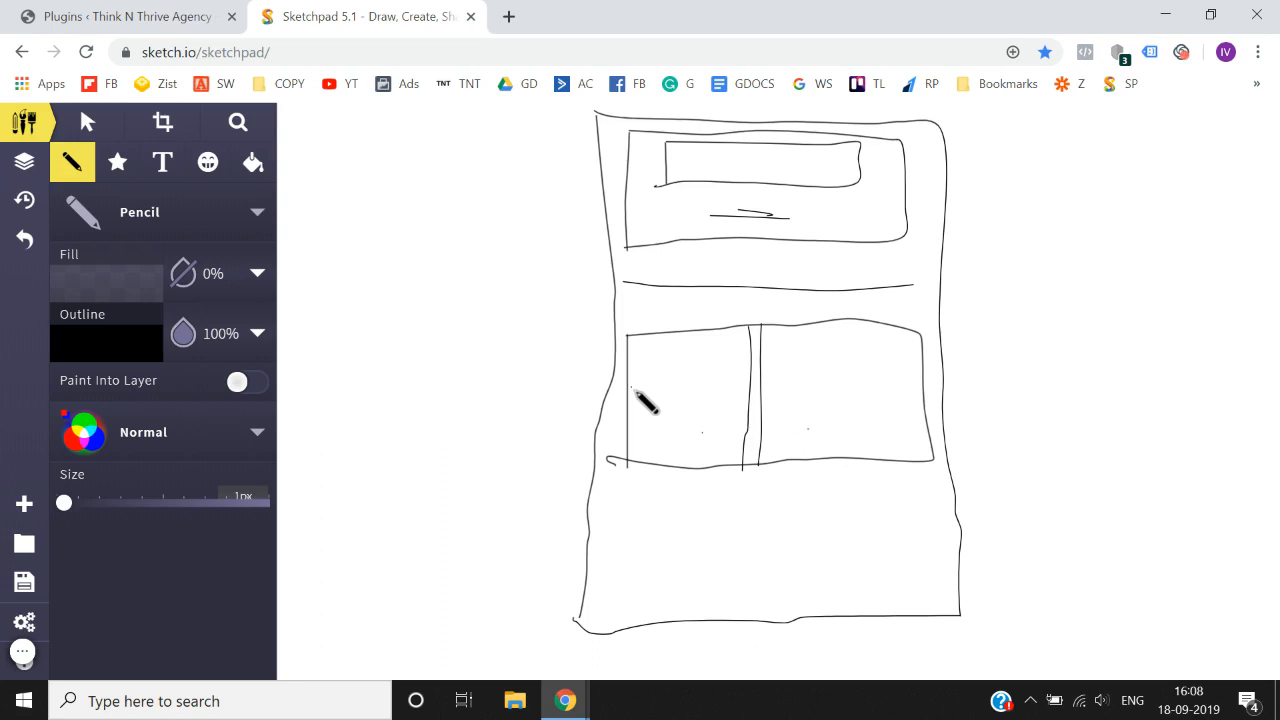
- Switch back to the WordPress admin and publish a new page titled "Test Landing Page"
{"action": "left_click", "coordinate": [125, 16]}
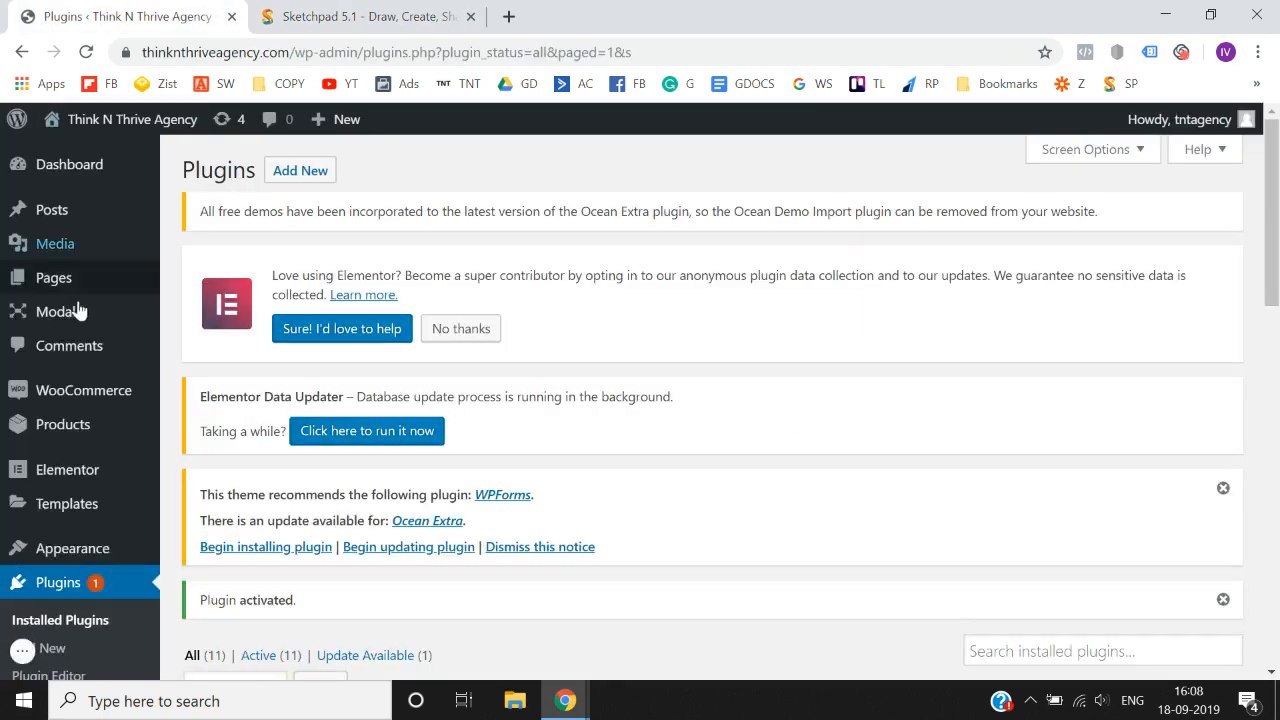
{"action": "mouse_move", "coordinate": [78, 312]}
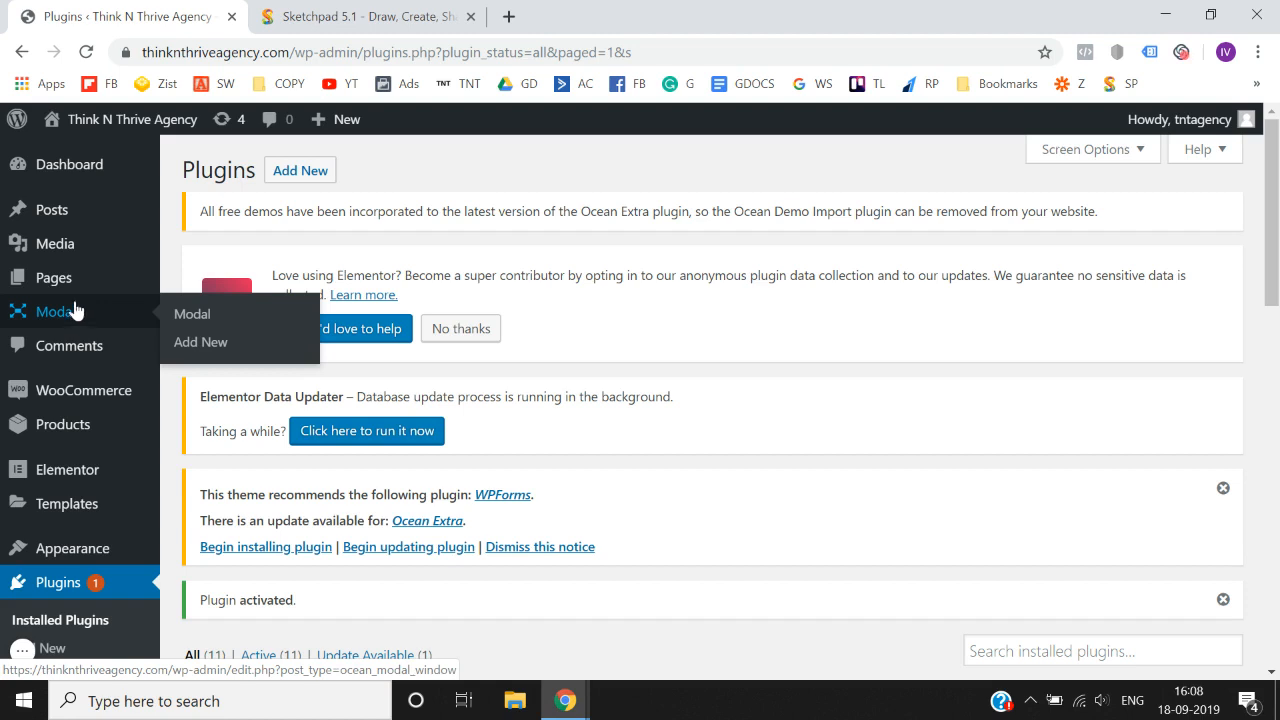
{"action": "mouse_move", "coordinate": [57, 289]}
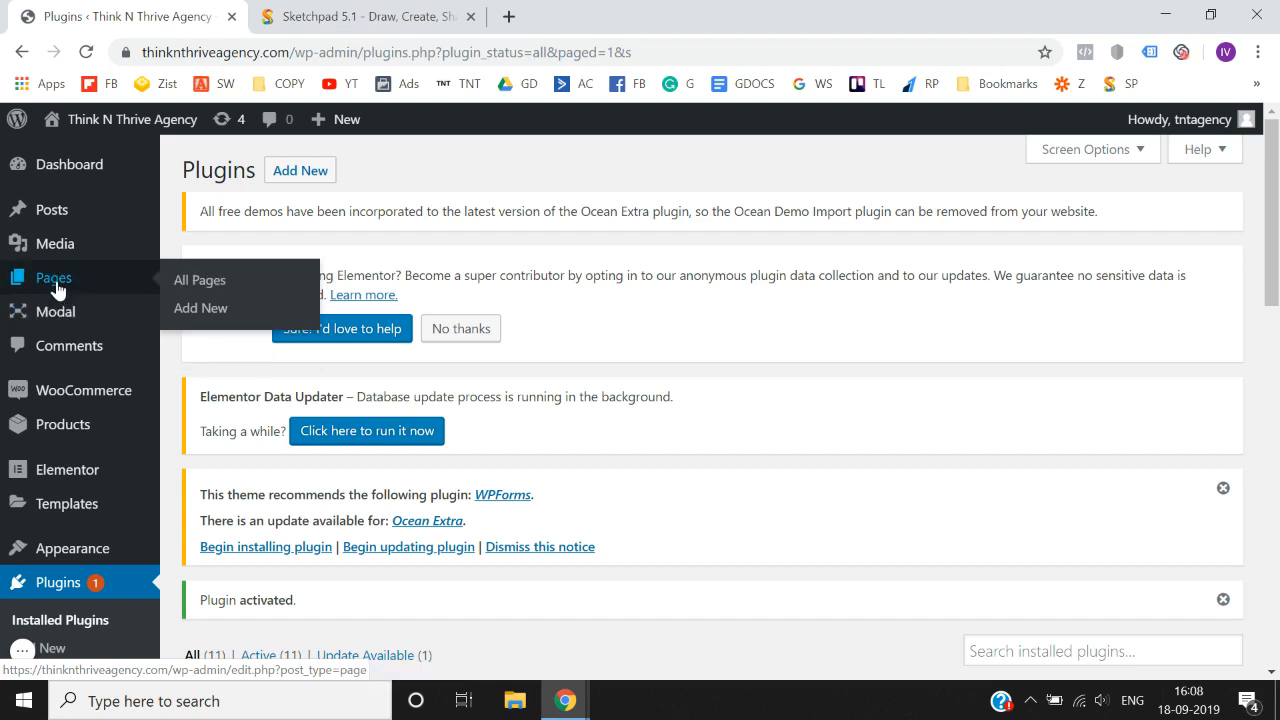
{"action": "left_click", "coordinate": [201, 308]}
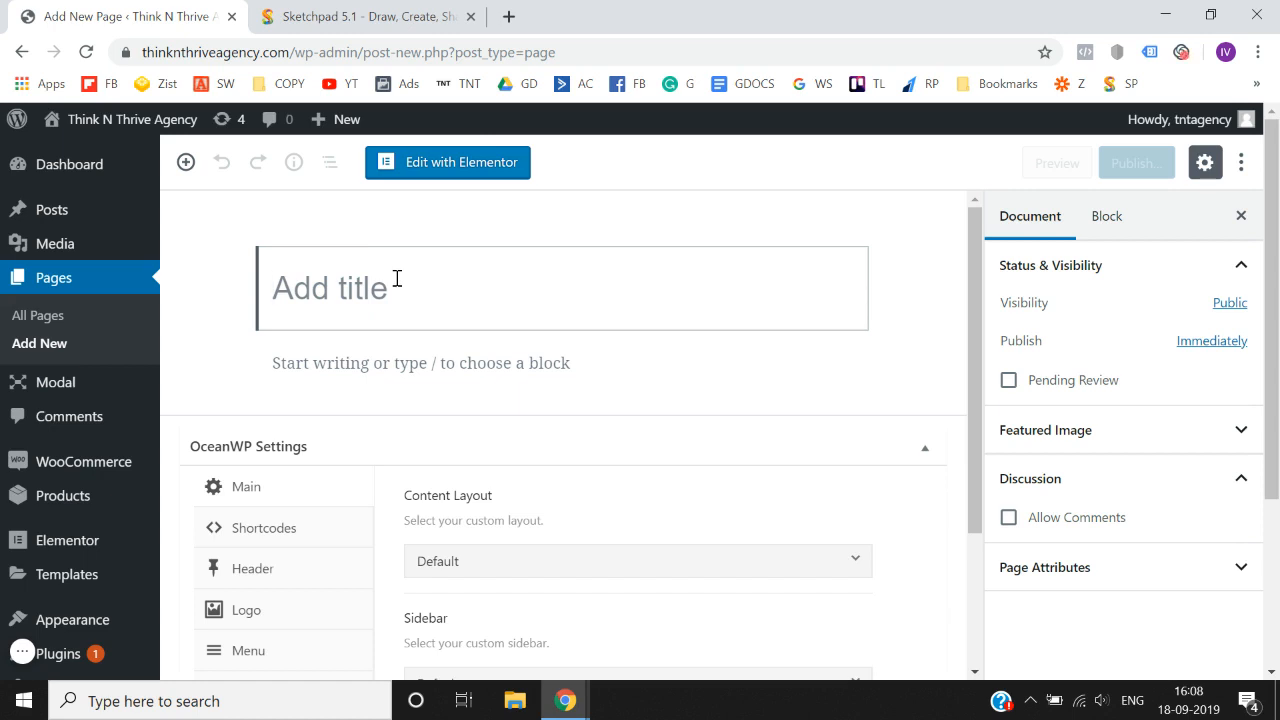
{"action": "type", "text": "Test LKa"}
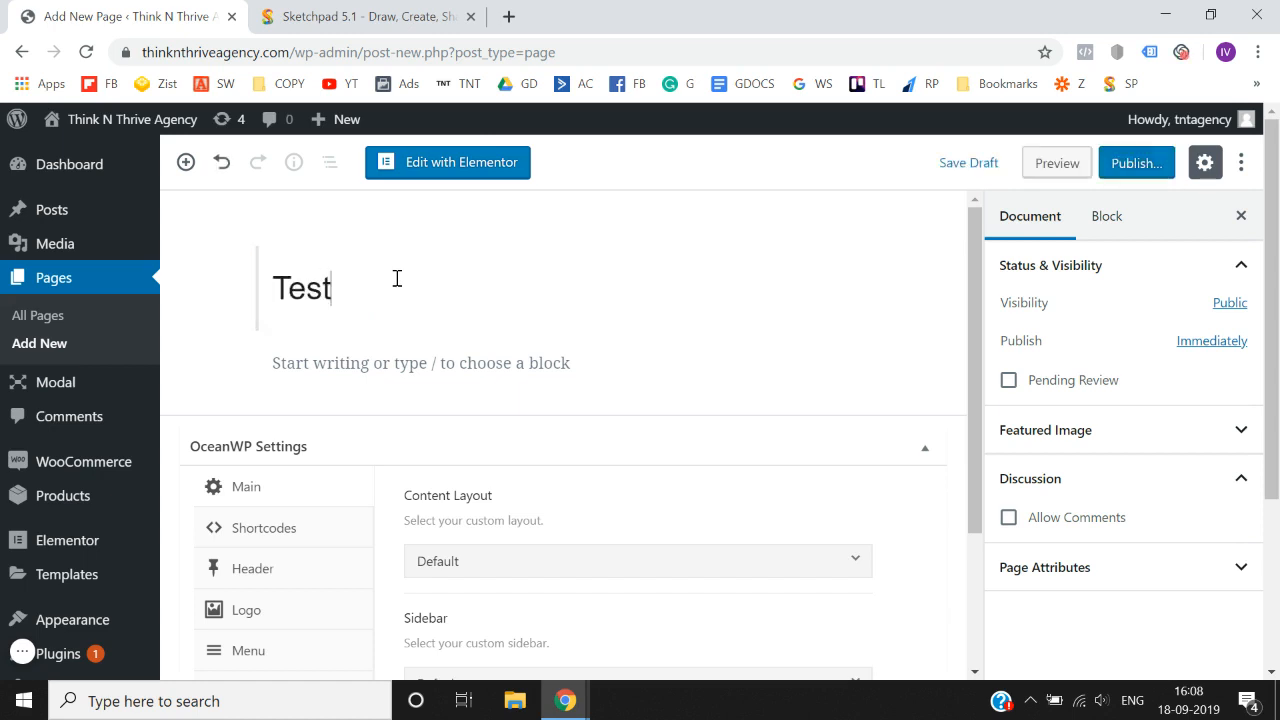
{"action": "key", "text": "BackSpace"}
{"action": "key", "text": "BackSpace"}
{"action": "type", "text": "anding Page"}
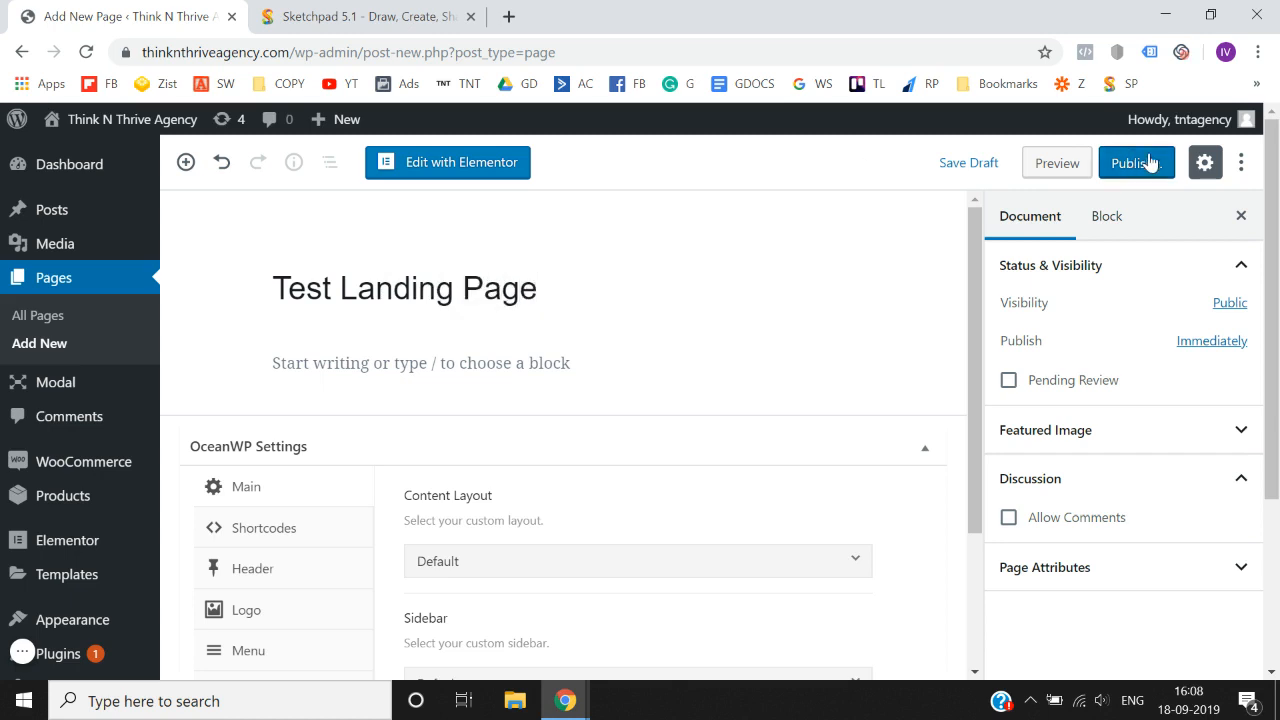
{"action": "left_click", "coordinate": [1152, 165]}
{"action": "left_click", "coordinate": [1141, 164]}
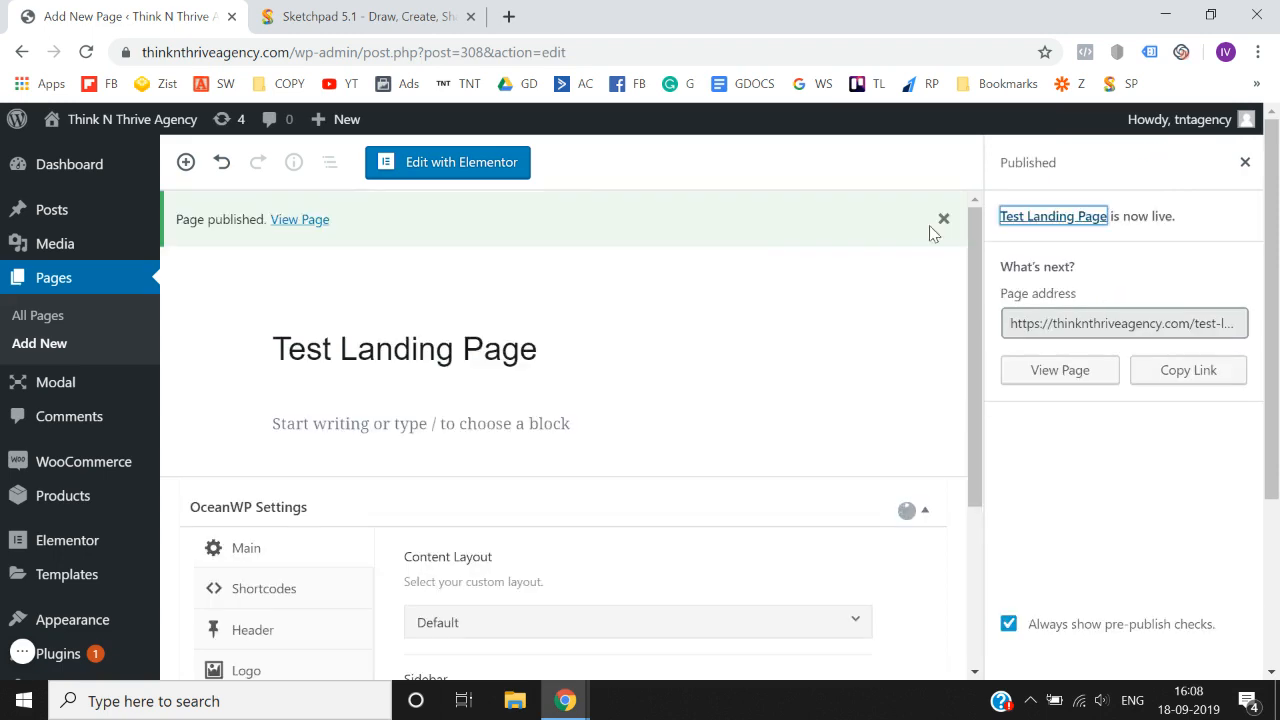
- View the published page in a new browser tab and compare its header and footer with the page's OceanWP settings
{"action": "right_click", "coordinate": [300, 222]}
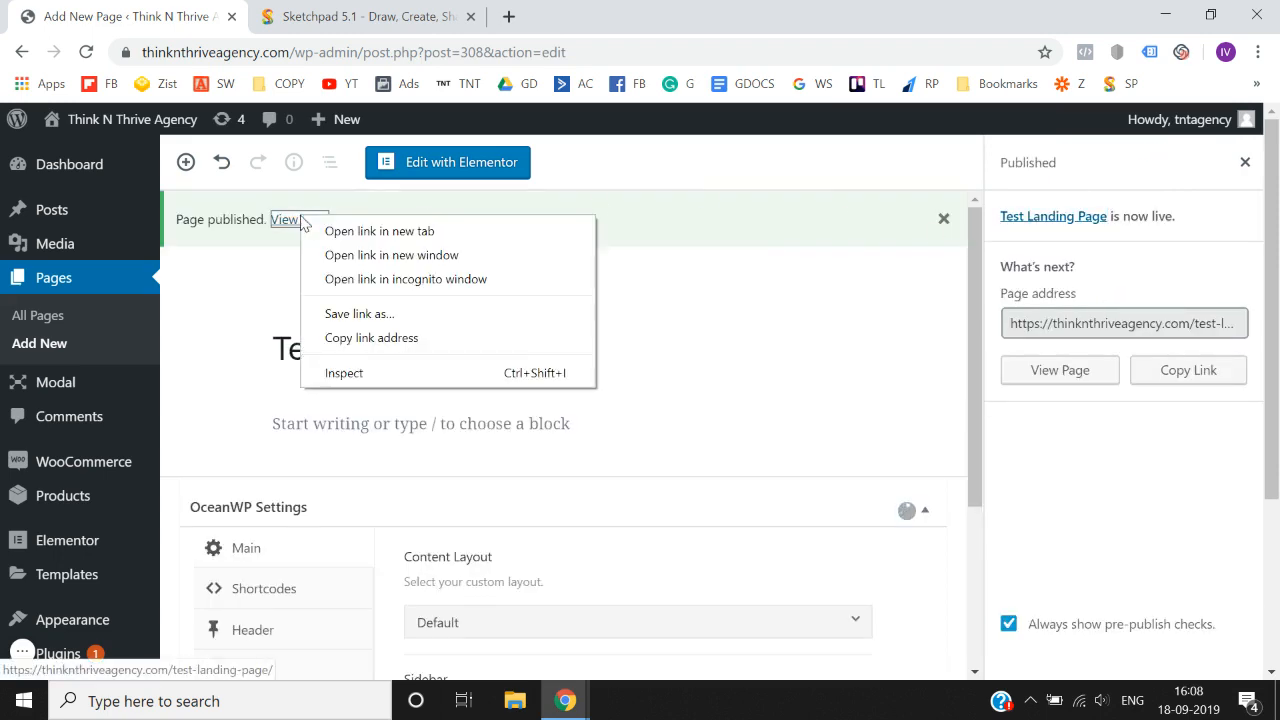
{"action": "left_click", "coordinate": [330, 231]}
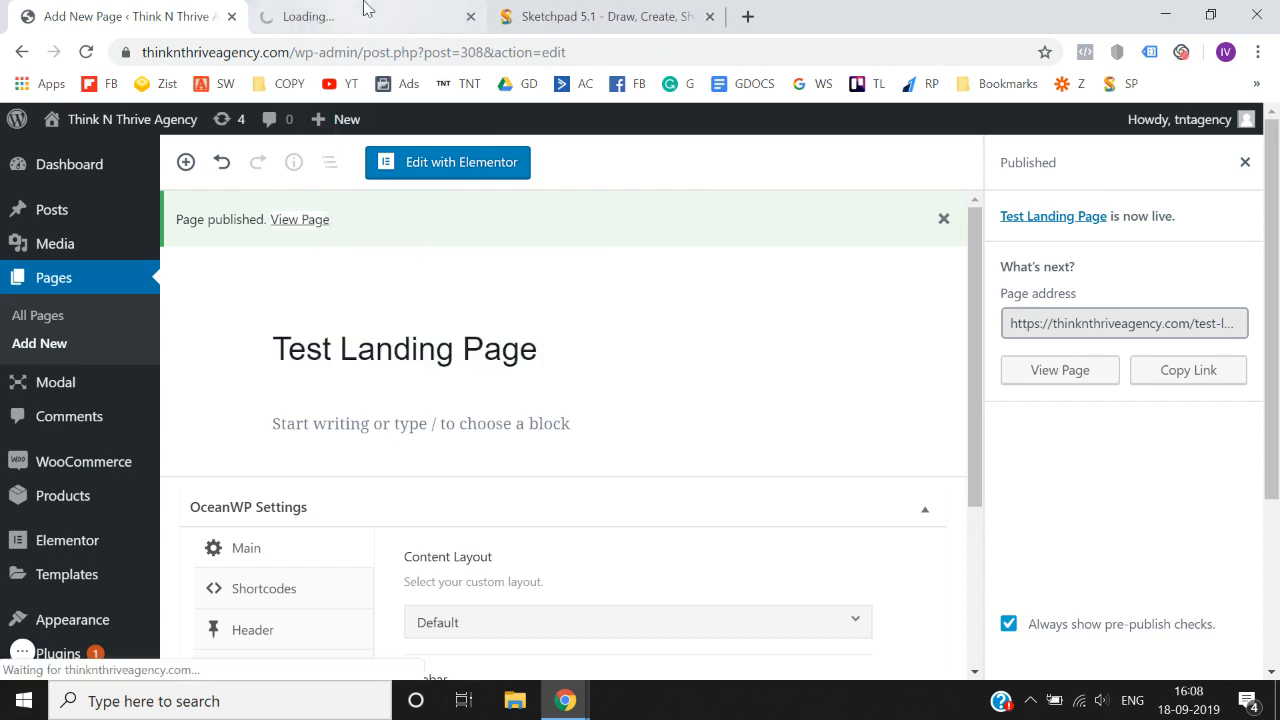
{"action": "left_click", "coordinate": [366, 14]}
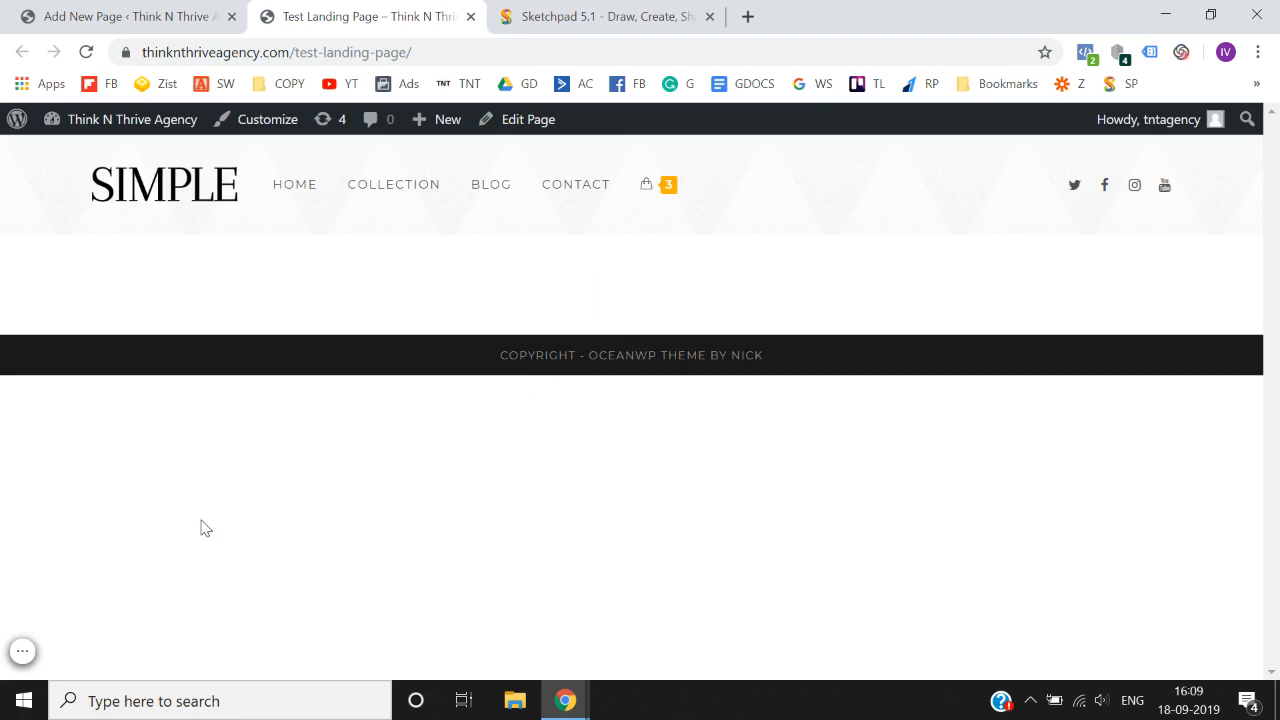
{"action": "left_click", "coordinate": [100, 12]}
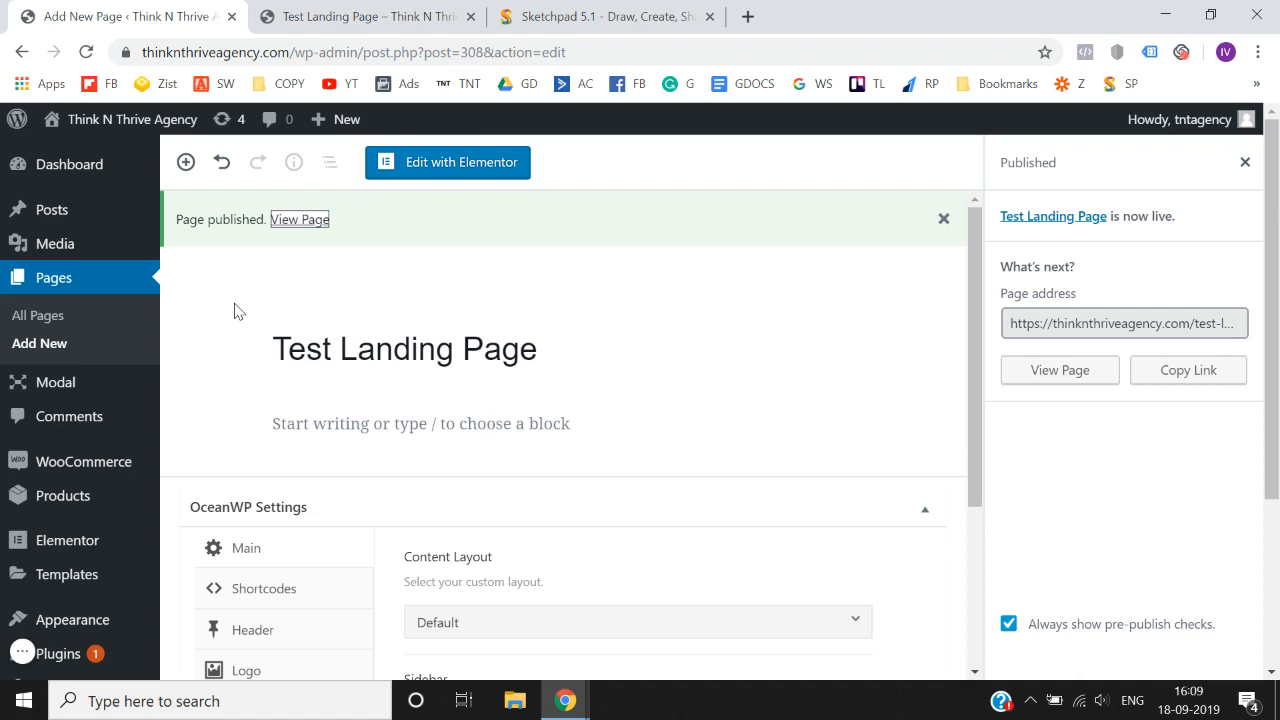
{"action": "scroll", "coordinate": [239, 311], "scroll_direction": "down", "scroll_amount": 2}
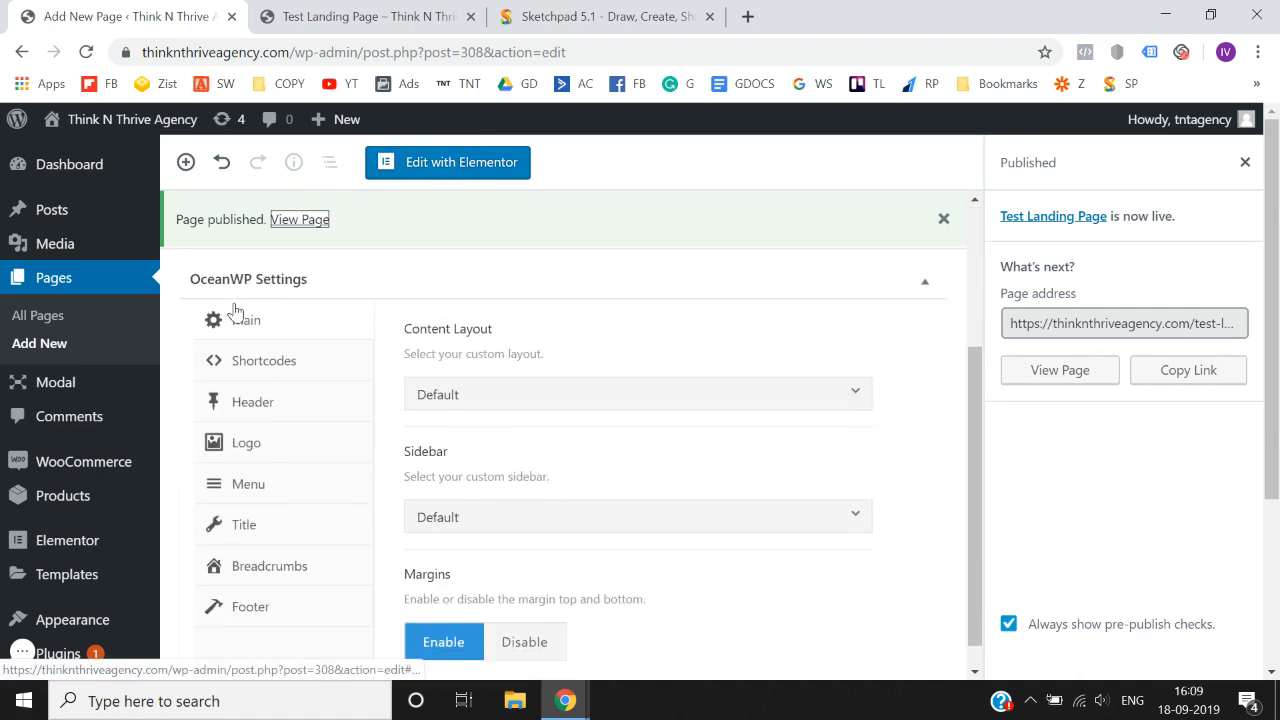
{"action": "left_click", "coordinate": [320, 14]}
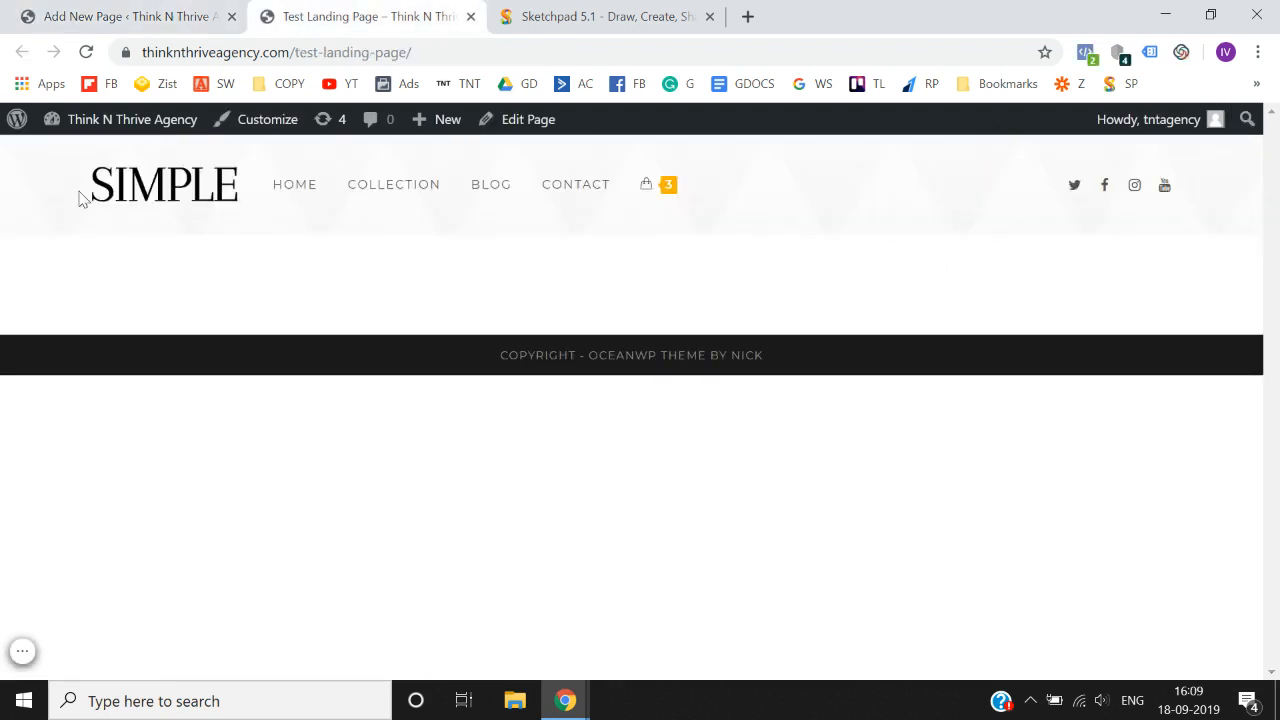
- Disable both the top bar and the header for the page in its OceanWP header settings
{"action": "left_click", "coordinate": [94, 12]}
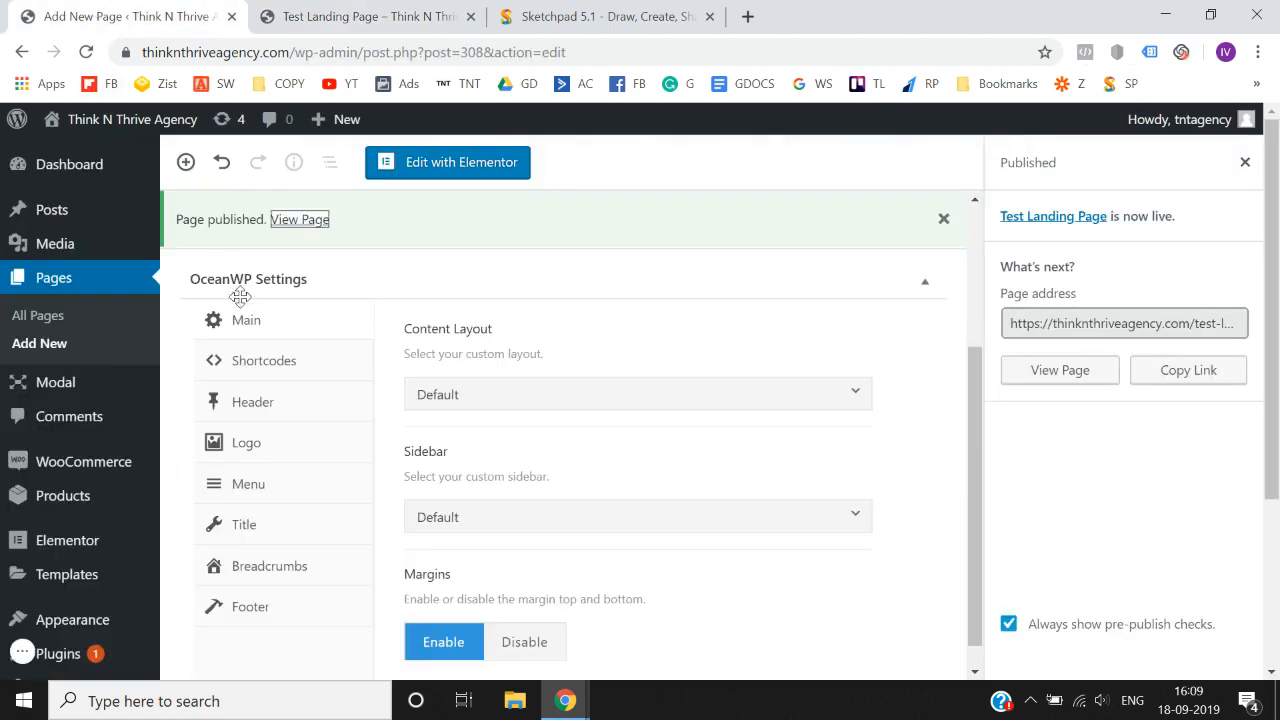
{"action": "left_click", "coordinate": [257, 406]}
{"action": "left_click", "coordinate": [633, 398]}
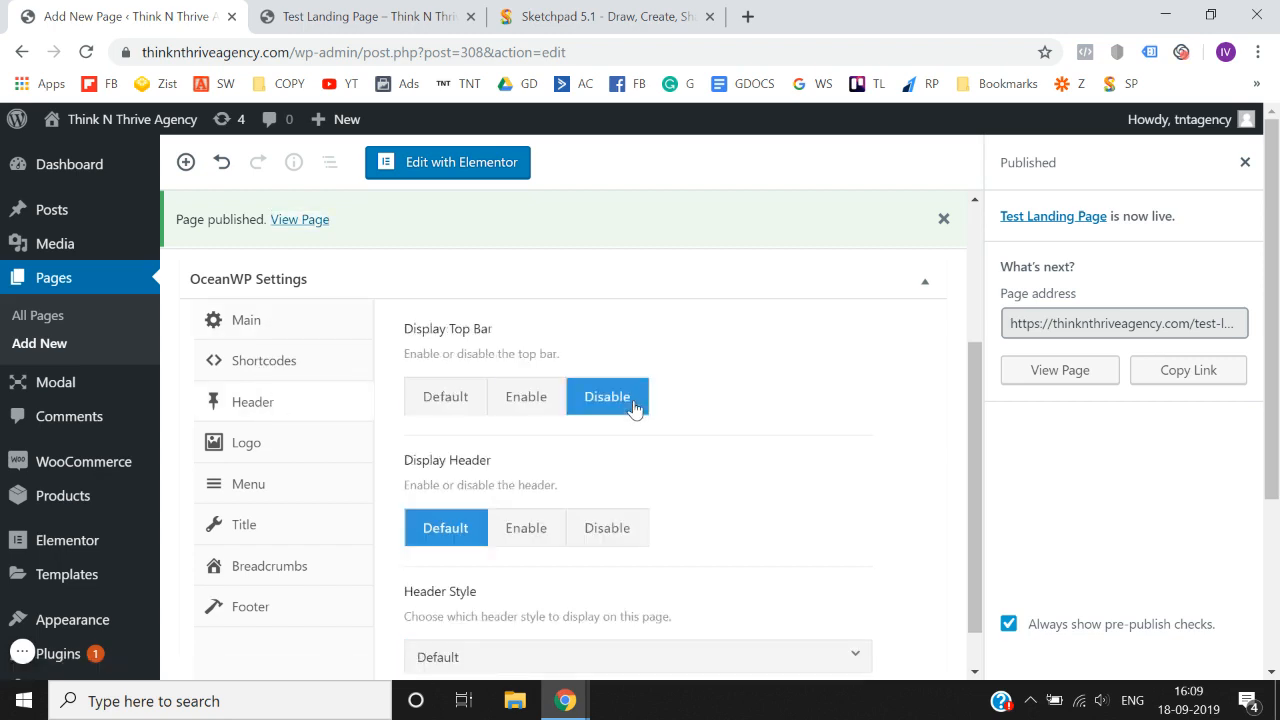
{"action": "left_click", "coordinate": [620, 534]}
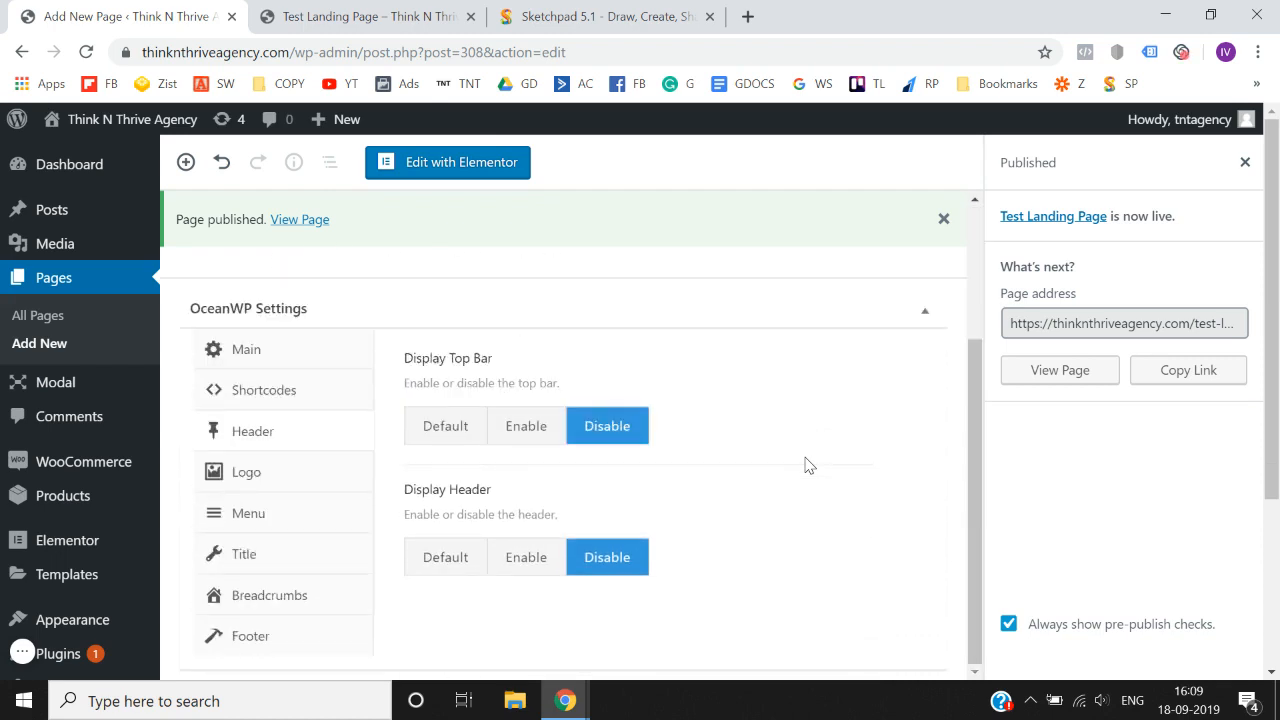
- Set the page's content layout to 100% Full Width in the main OceanWP settings
{"action": "left_click", "coordinate": [339, 368]}
{"action": "left_click", "coordinate": [368, 16]}
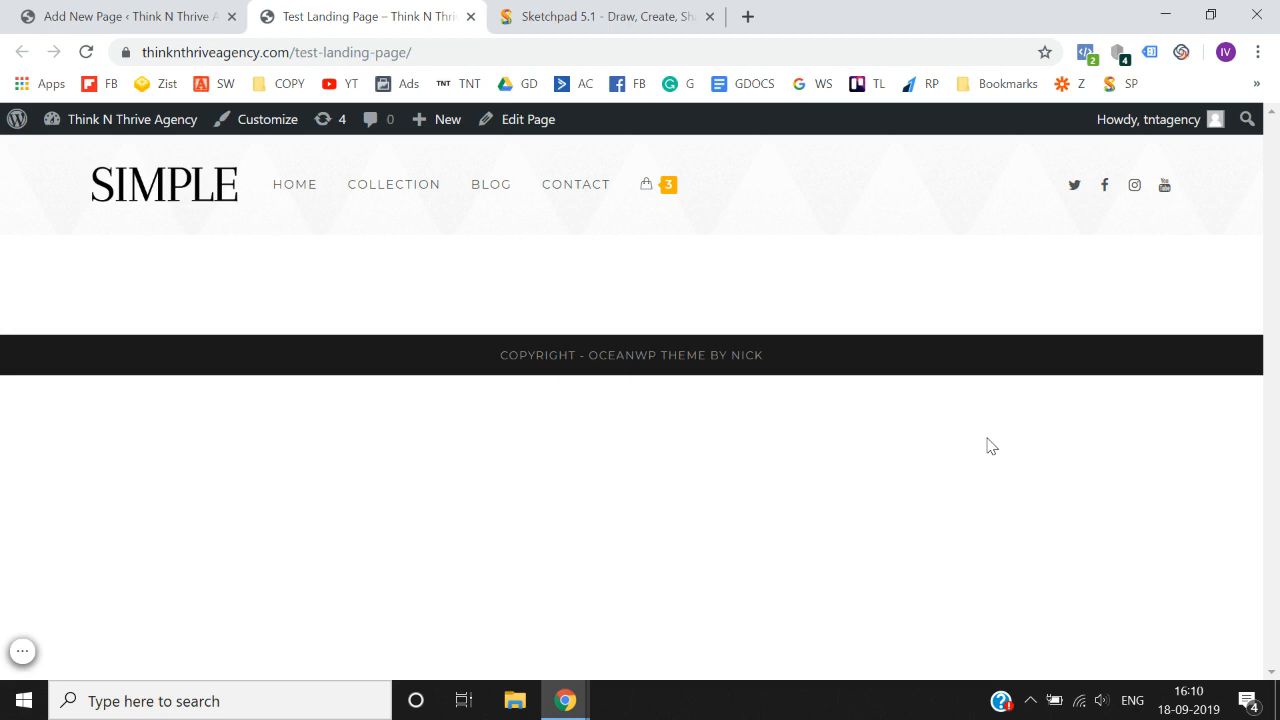
{"action": "left_click", "coordinate": [186, 8]}
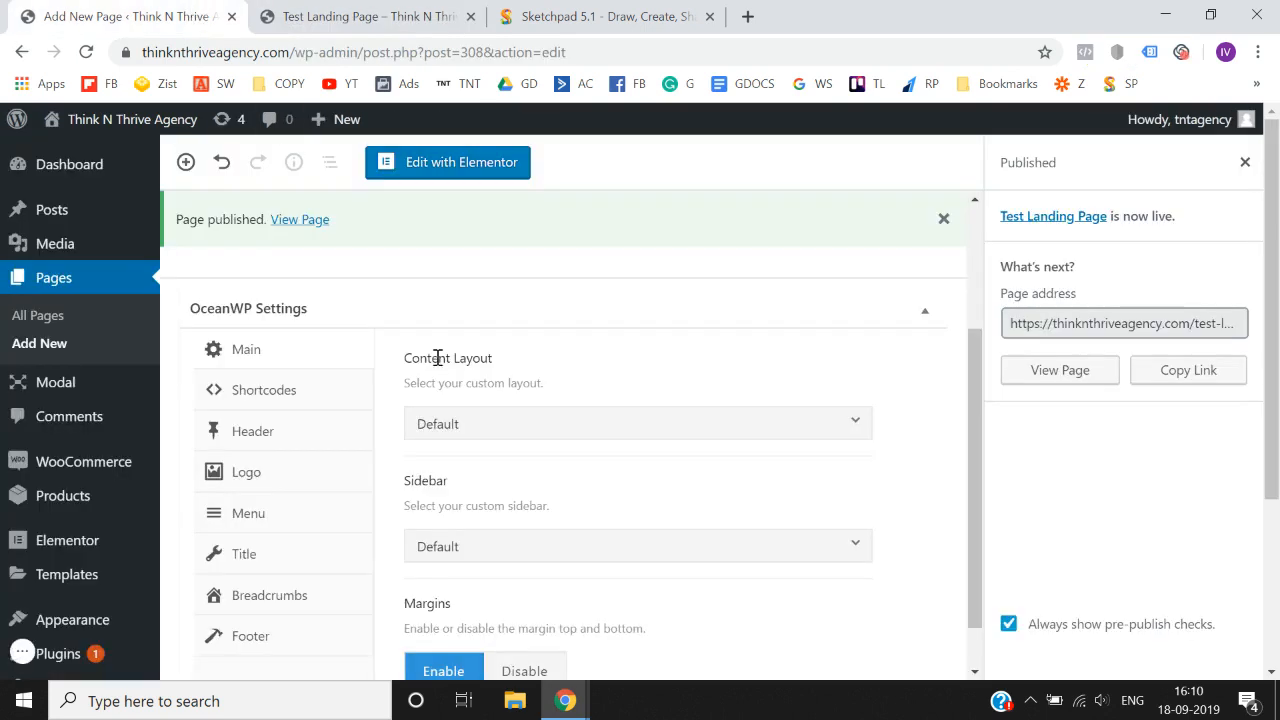
{"action": "left_click", "coordinate": [494, 432]}
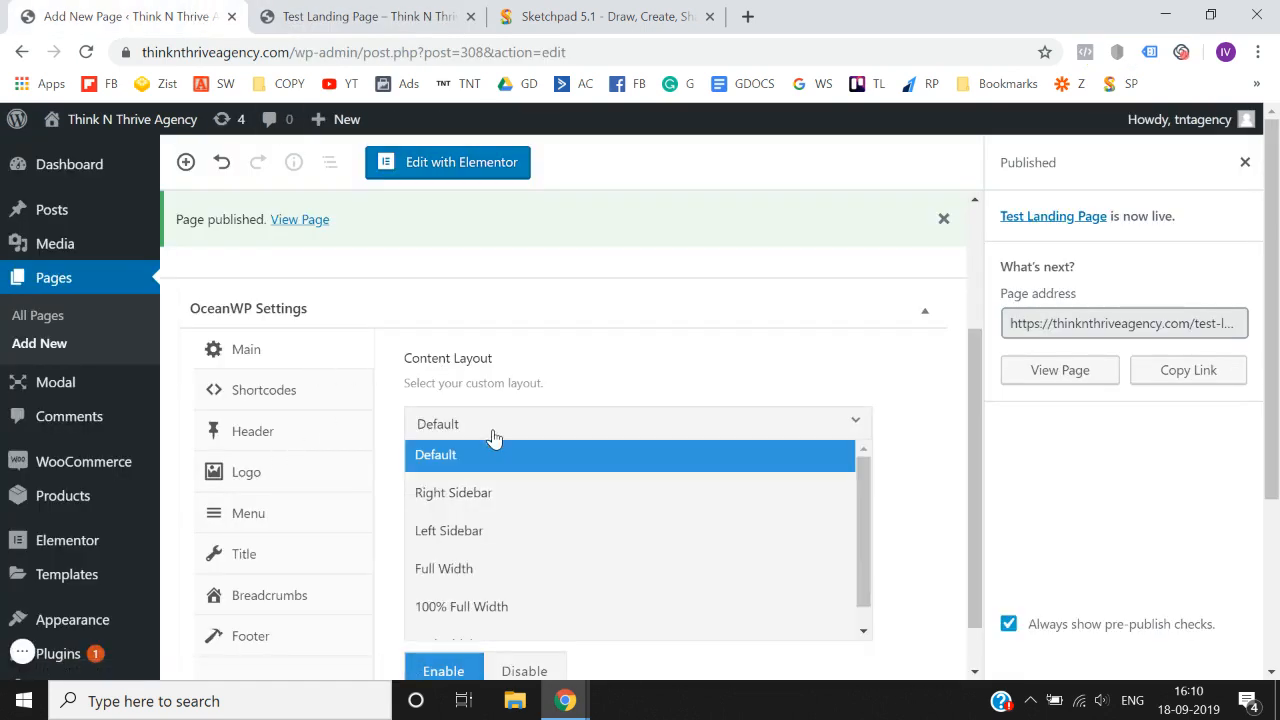
{"action": "left_click", "coordinate": [487, 608]}
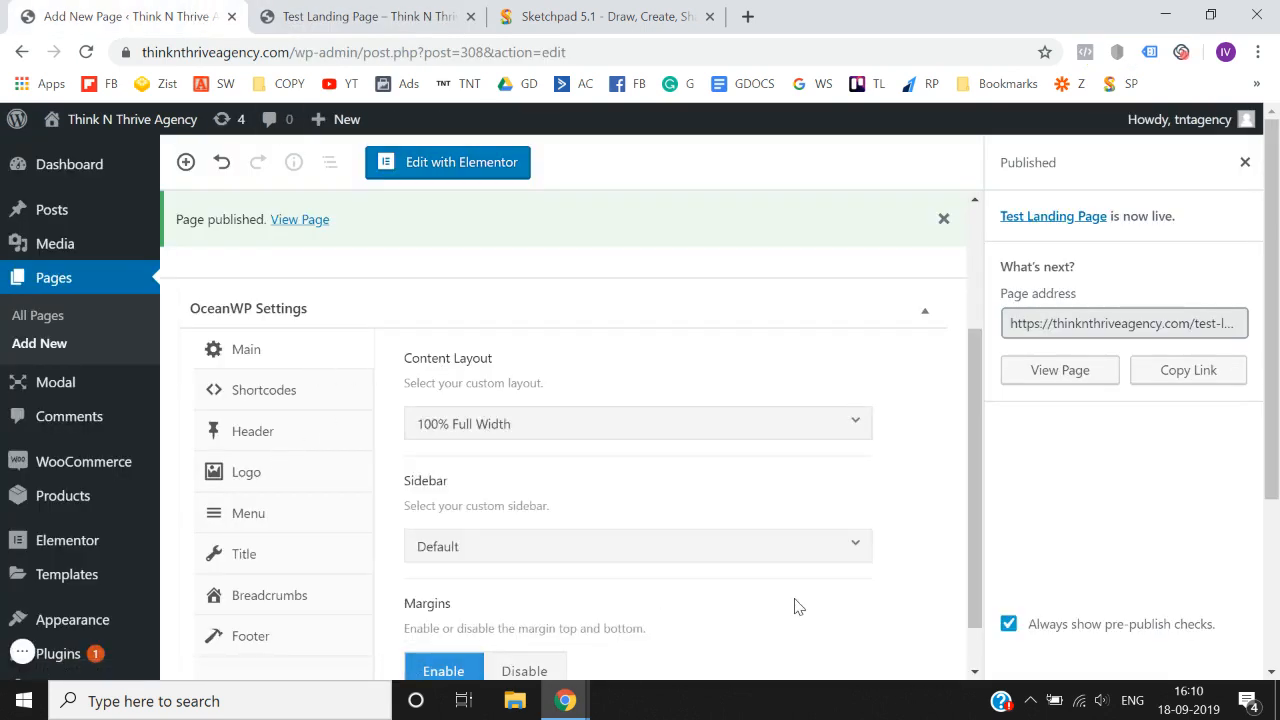
{"action": "scroll", "coordinate": [794, 606], "scroll_direction": "down", "scroll_amount": 1}
{"action": "scroll", "coordinate": [794, 606], "scroll_direction": "up", "scroll_amount": 3}
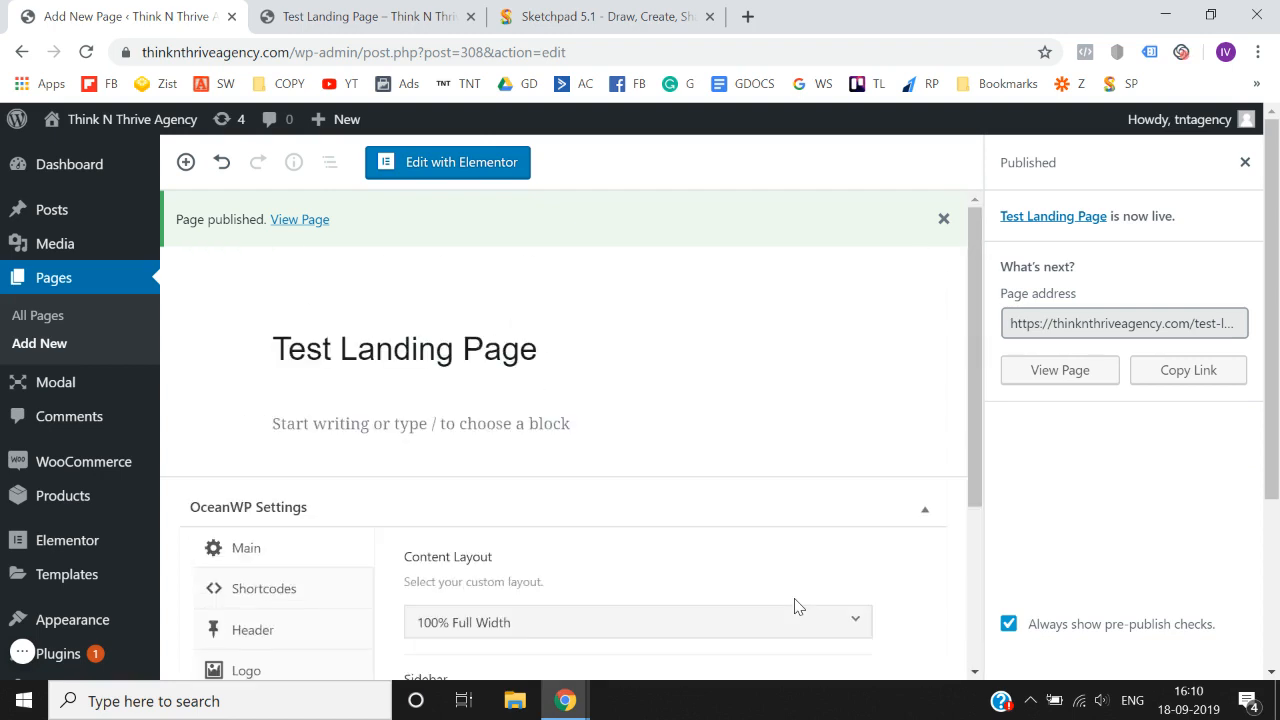
{"action": "scroll", "coordinate": [894, 409], "scroll_direction": "down", "scroll_amount": 3}
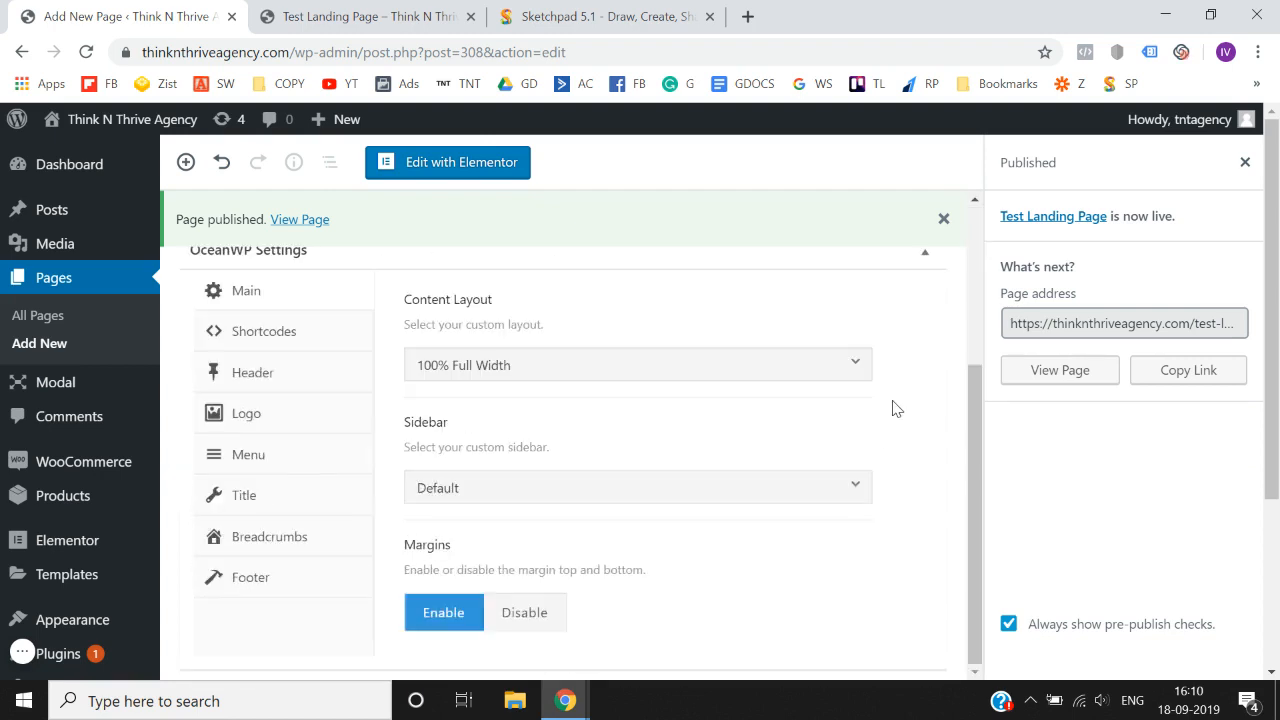
- Close the post-publish summary and update the page to save its OceanWP settings
{"action": "left_click", "coordinate": [1245, 162]}
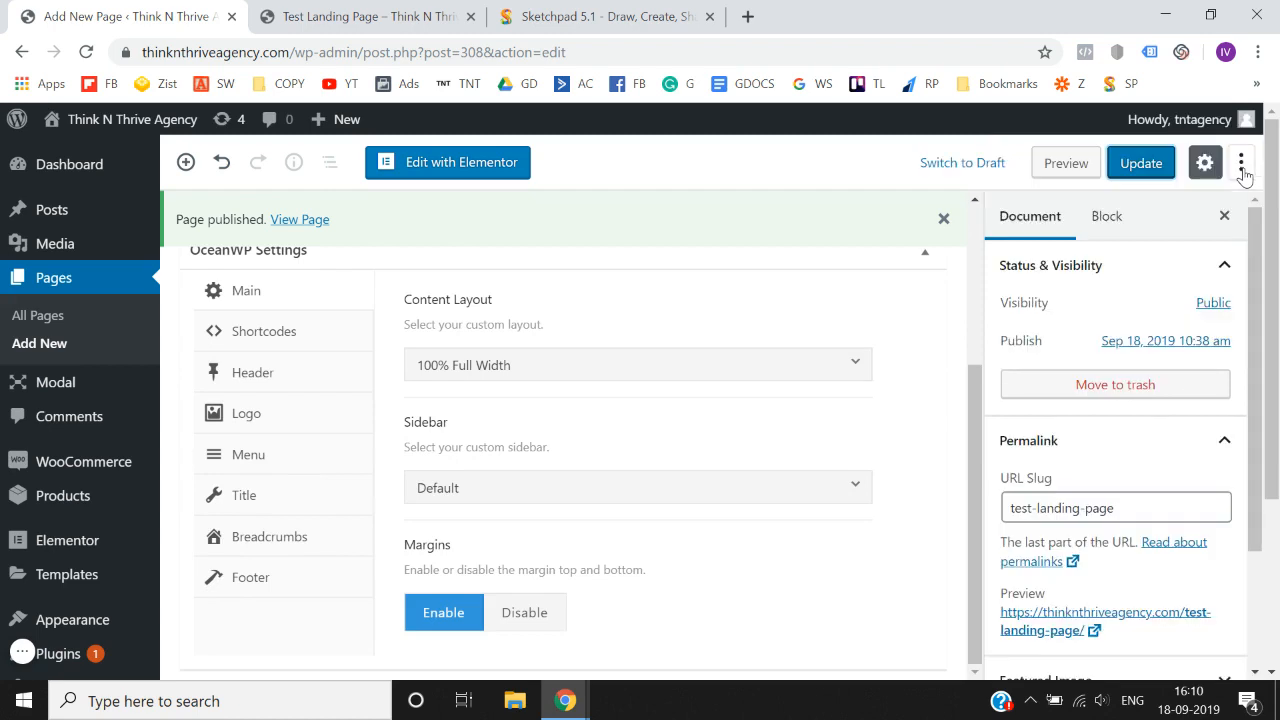
{"action": "scroll", "coordinate": [1125, 420], "scroll_direction": "down", "scroll_amount": 2}
{"action": "scroll", "coordinate": [1130, 400], "scroll_direction": "up", "scroll_amount": 2}
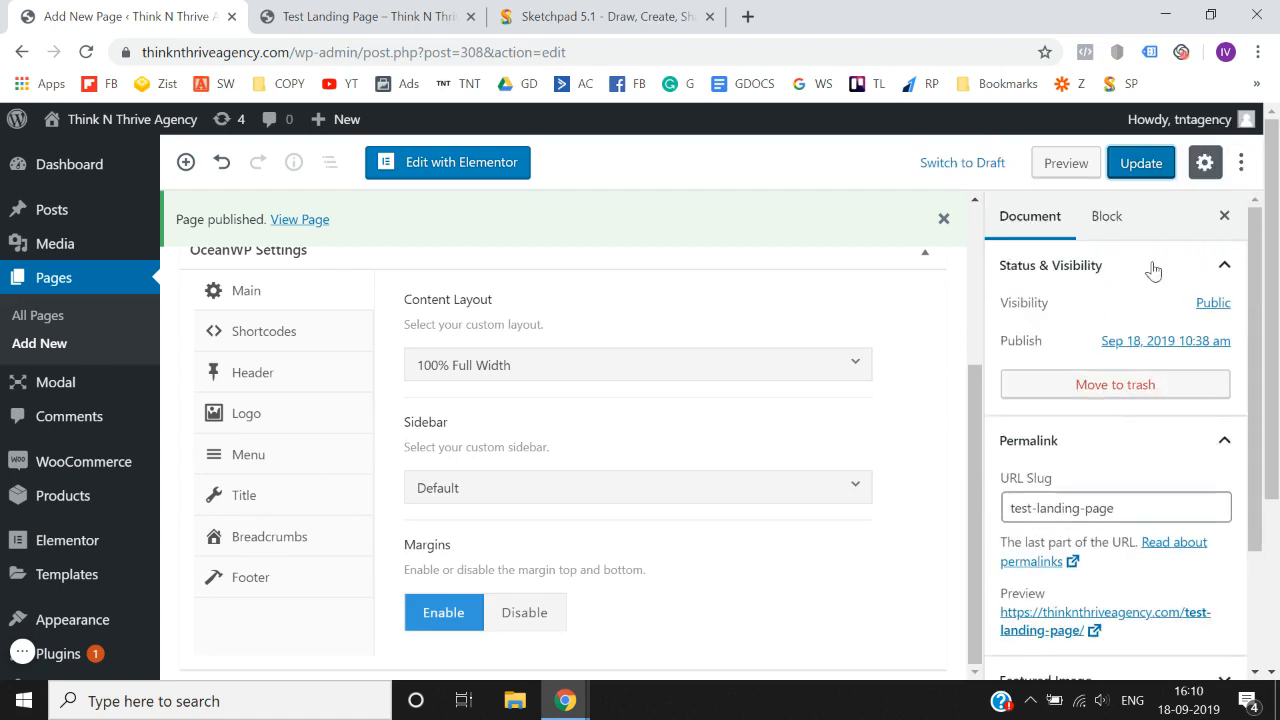
{"action": "left_click", "coordinate": [1153, 171]}
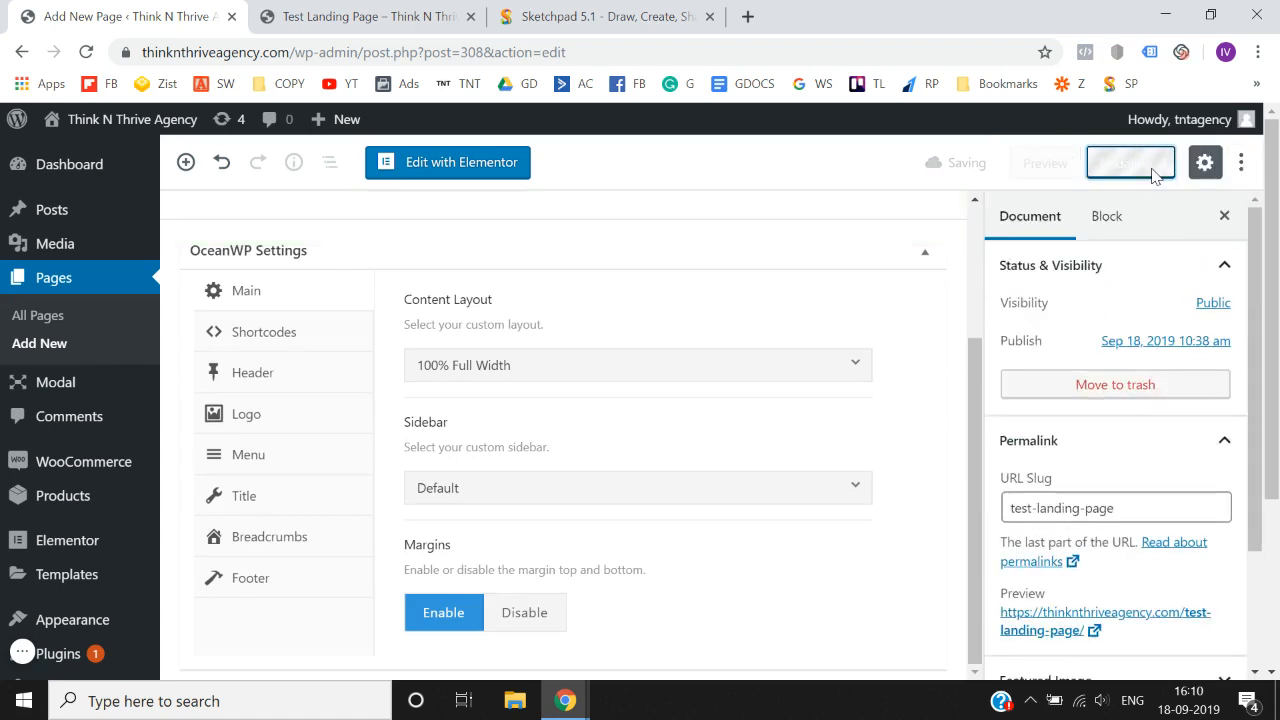
{"action": "scroll", "coordinate": [743, 295], "scroll_direction": "up", "scroll_amount": 3}
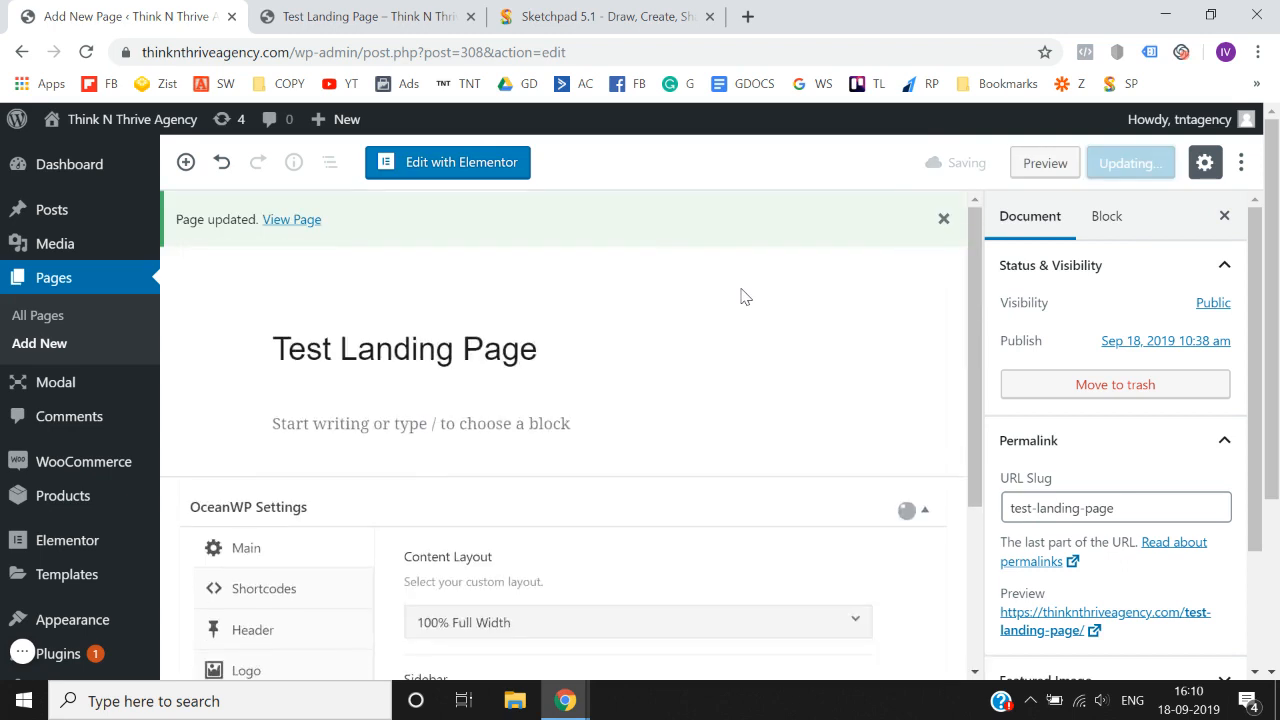
- View the updated page in a new tab, closing its outdated tab, check the header and footer areas, and return to the page editor
{"action": "right_click", "coordinate": [289, 221]}
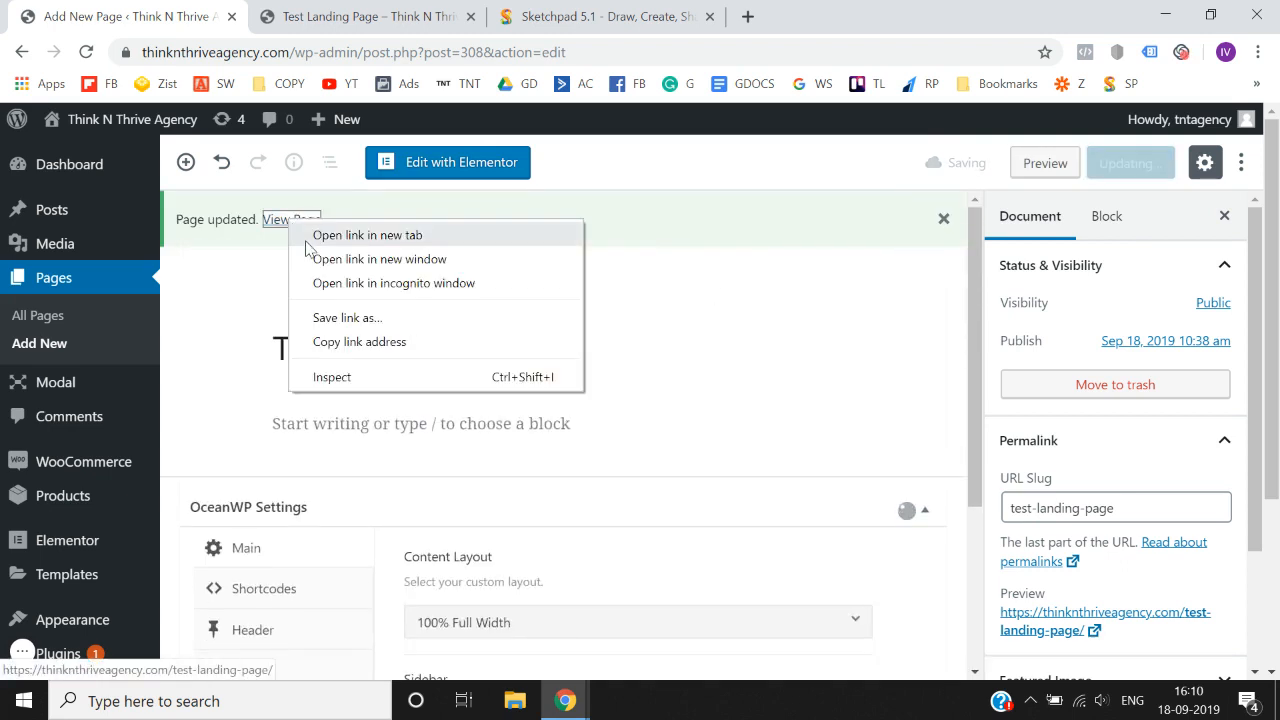
{"action": "left_click", "coordinate": [318, 235]}
{"action": "left_click", "coordinate": [470, 16]}
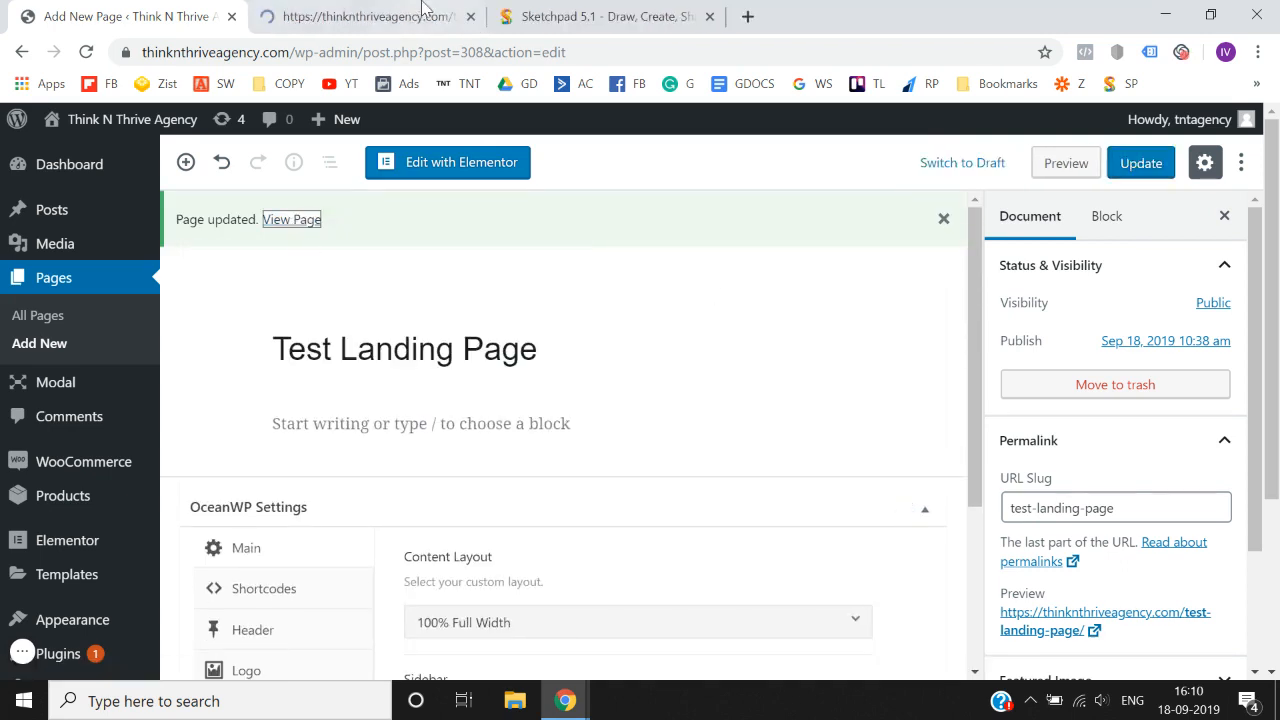
{"action": "left_click", "coordinate": [420, 10]}
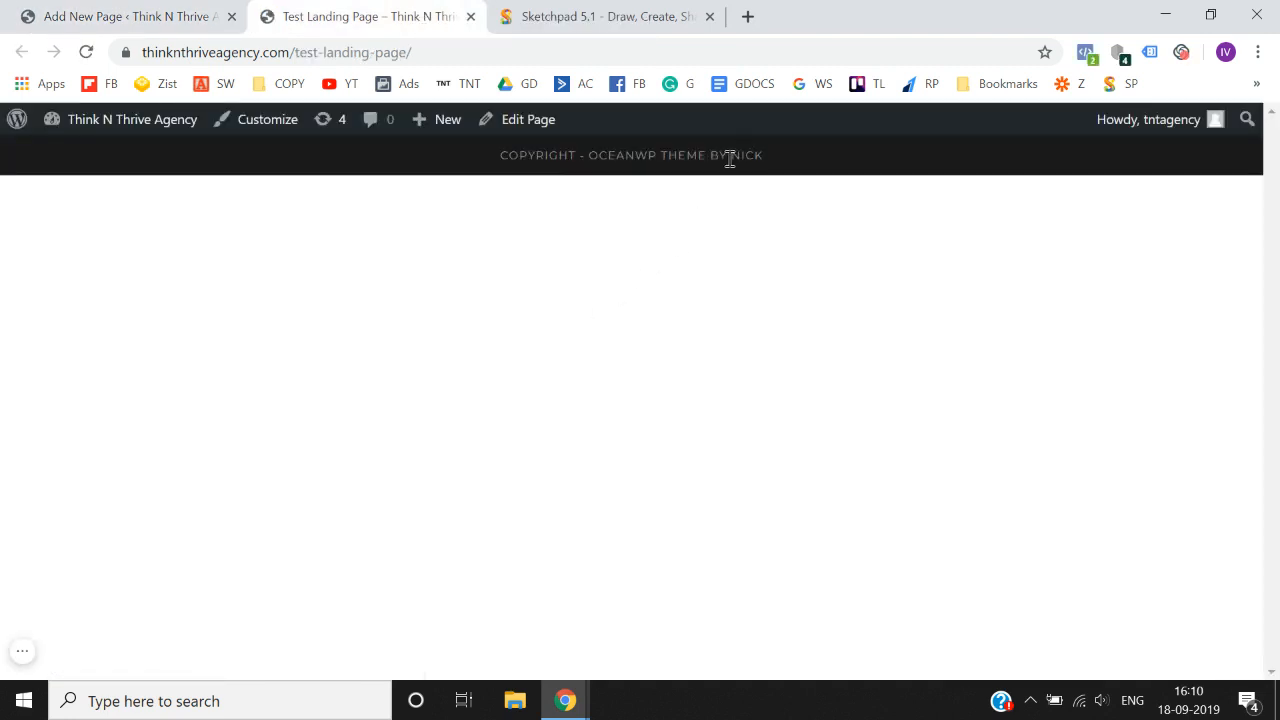
{"action": "left_click", "coordinate": [163, 12]}
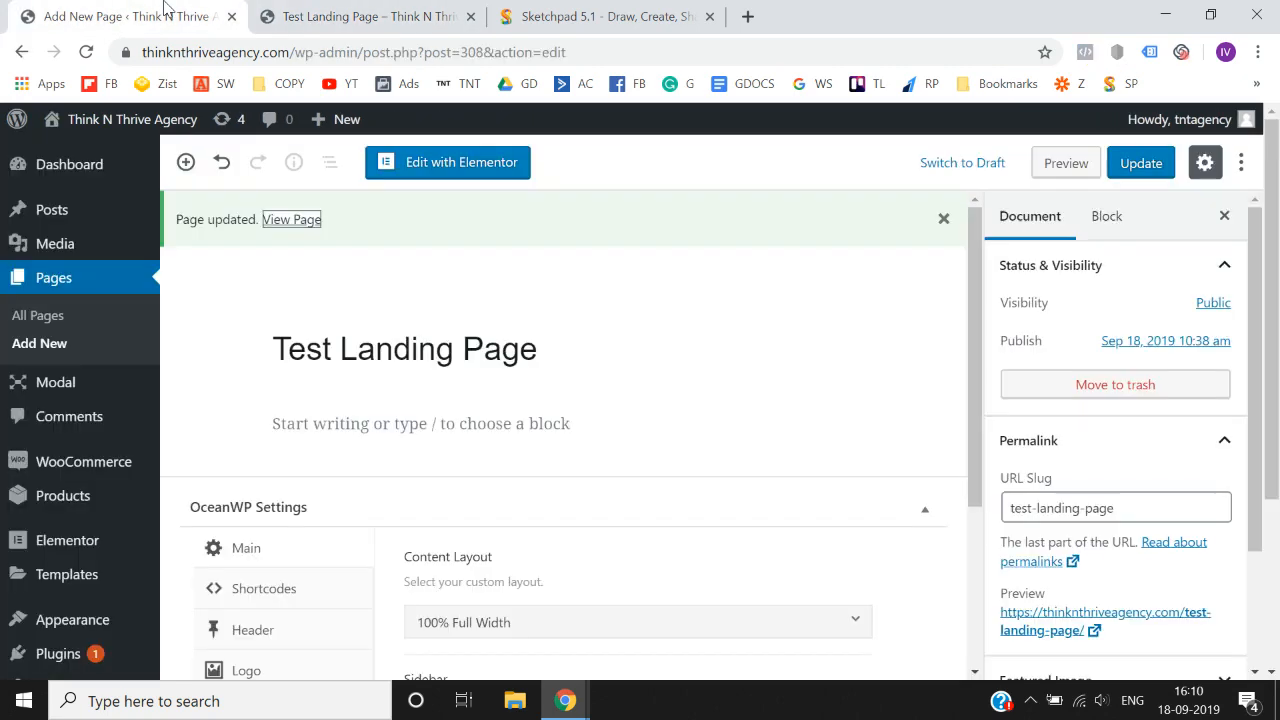
- Open the page in Elementor and add a single-column section, returning to the widget list
{"action": "left_click", "coordinate": [355, 12]}
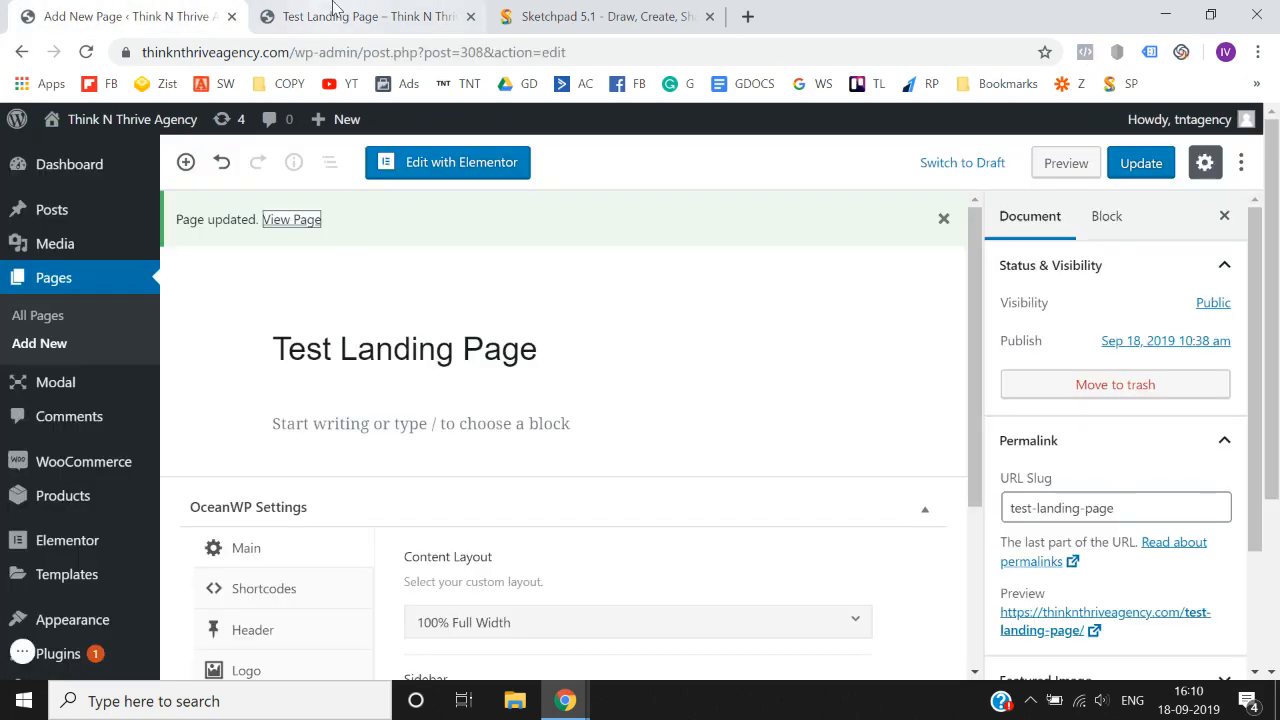
{"action": "left_click", "coordinate": [145, 8]}
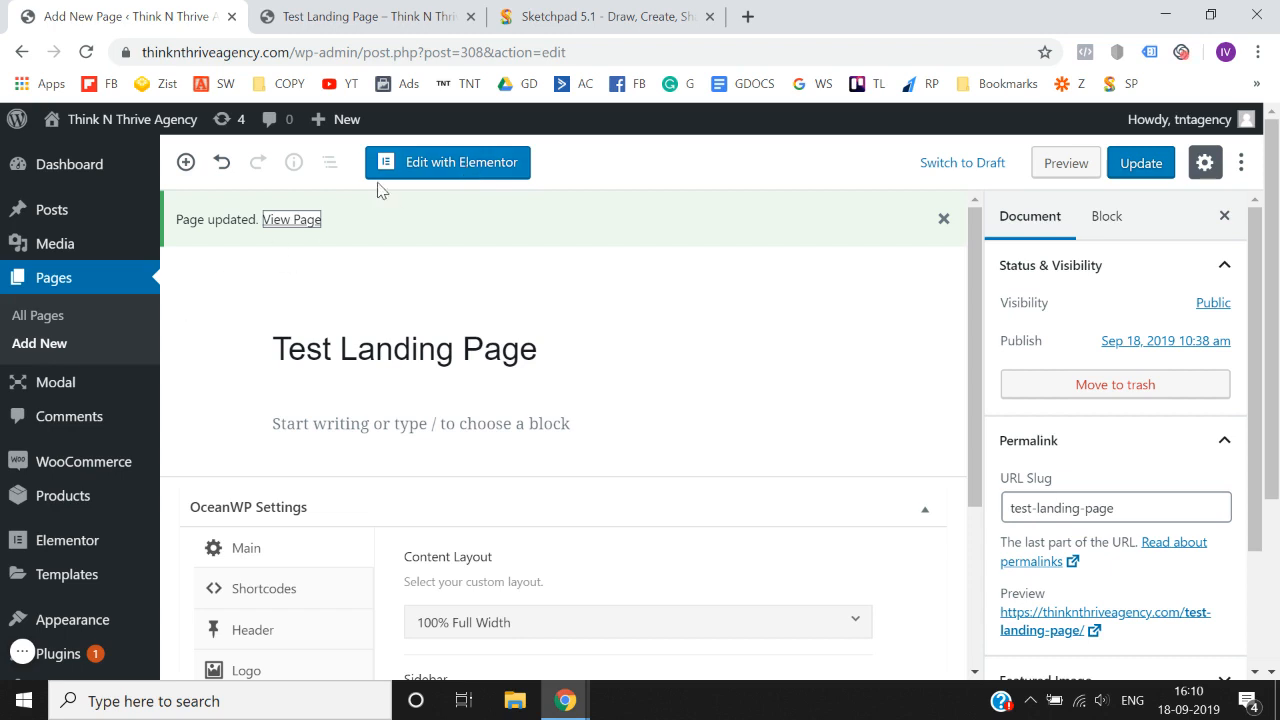
{"action": "left_click", "coordinate": [452, 172]}
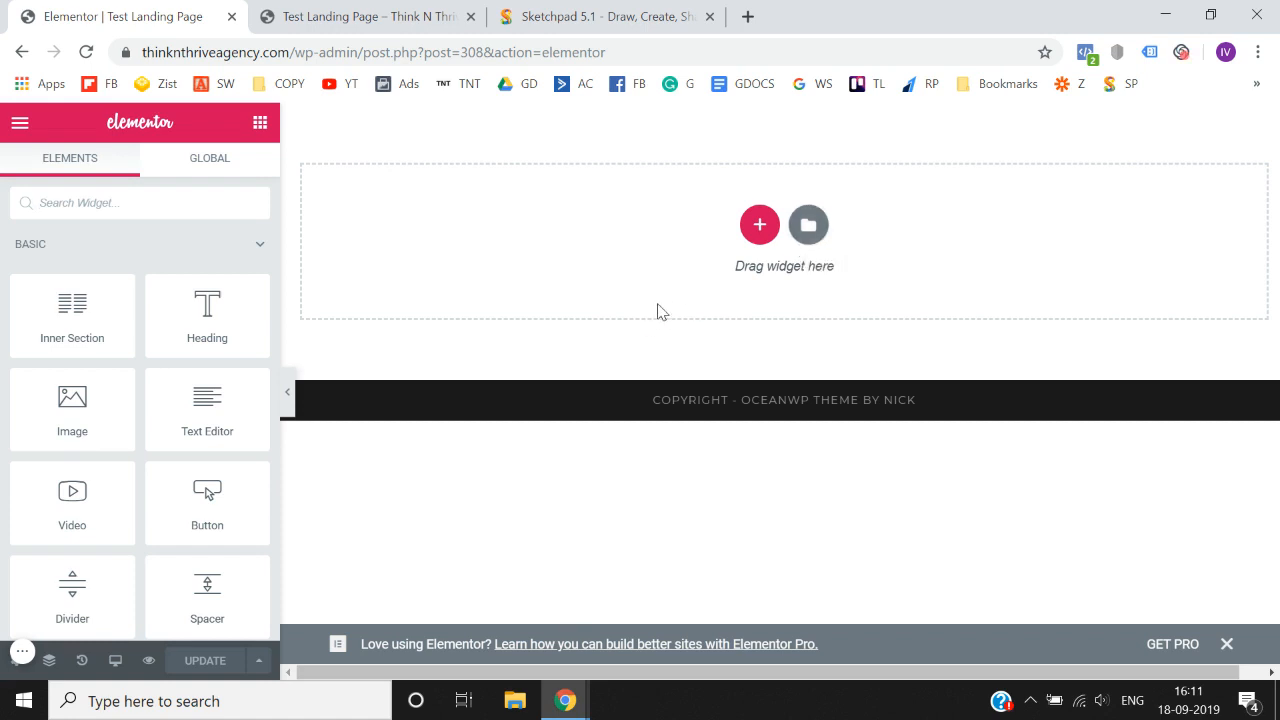
{"action": "left_click", "coordinate": [755, 231]}
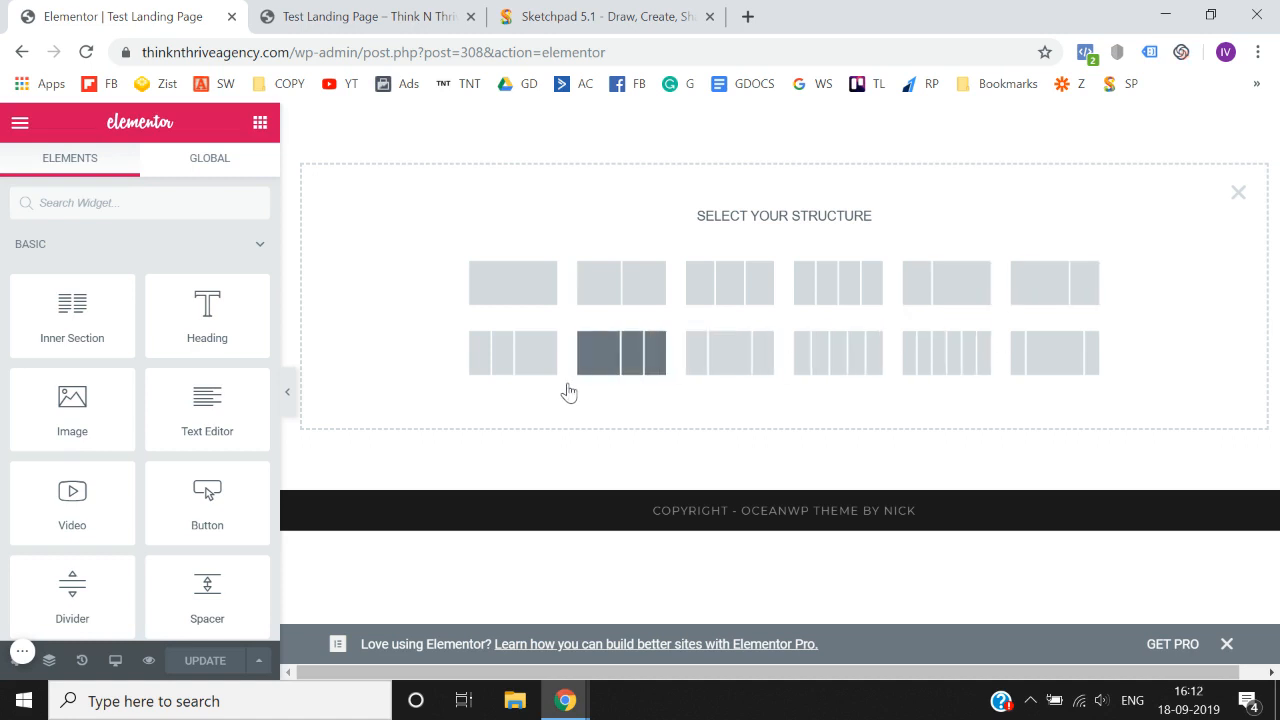
{"action": "left_click", "coordinate": [516, 297]}
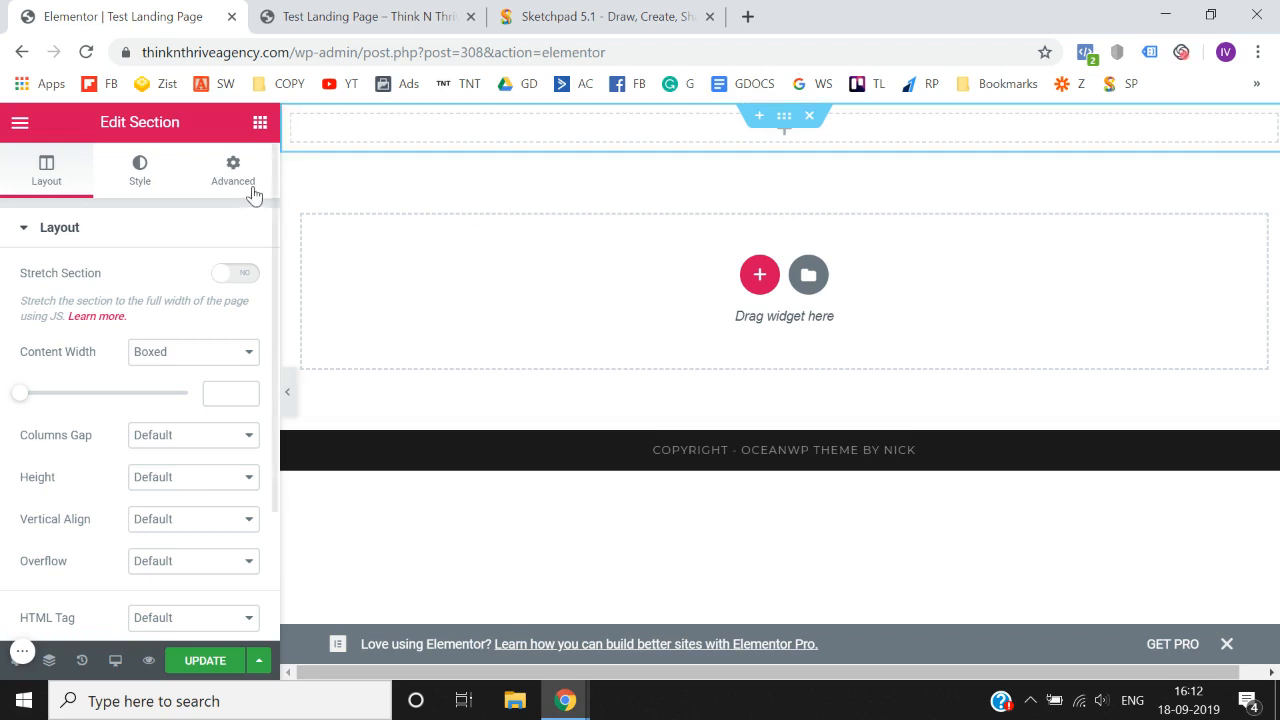
{"action": "left_click", "coordinate": [260, 123]}
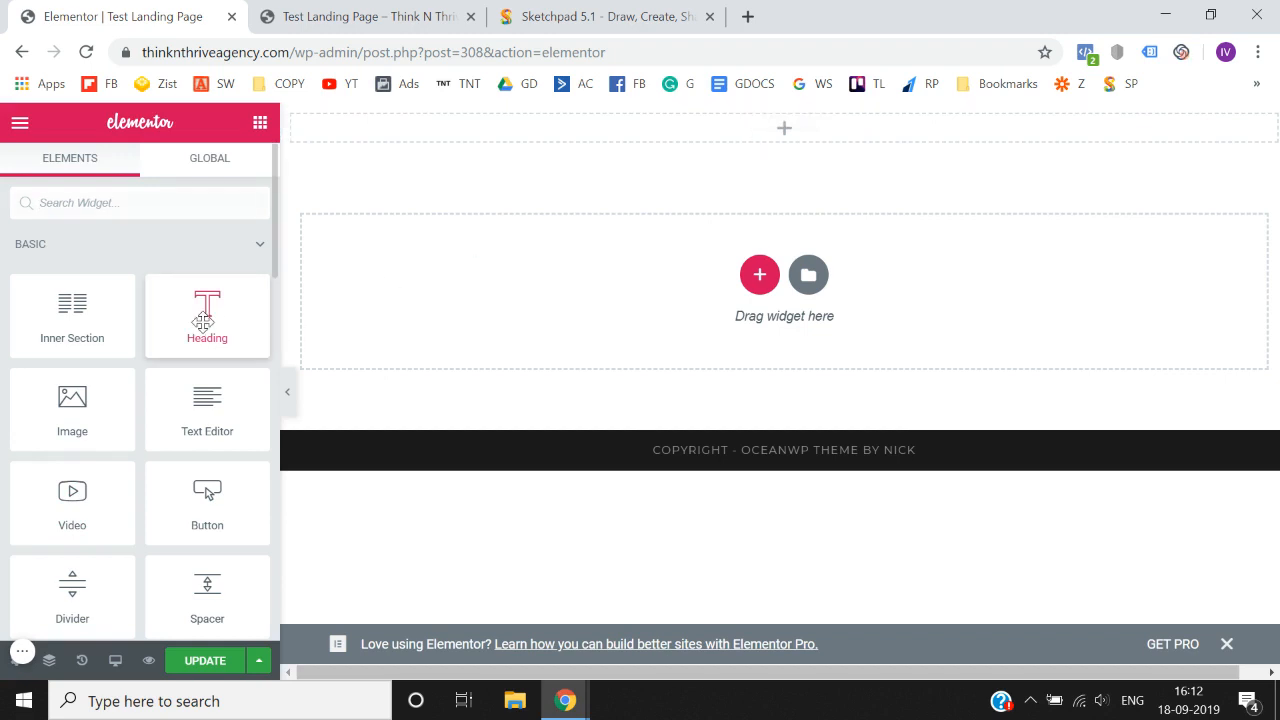
{"action": "left_click_drag", "start_coordinate": [203, 321], "coordinate": [783, 134]}
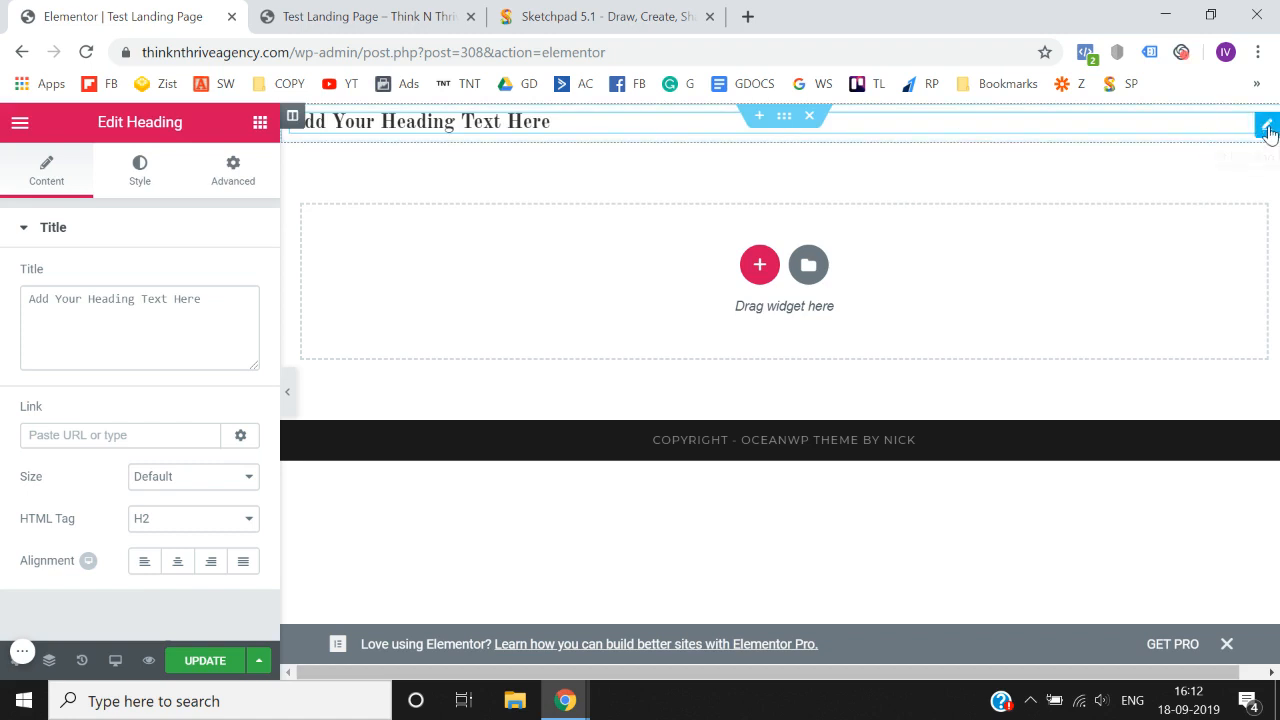
{"action": "right_click", "coordinate": [1268, 130]}
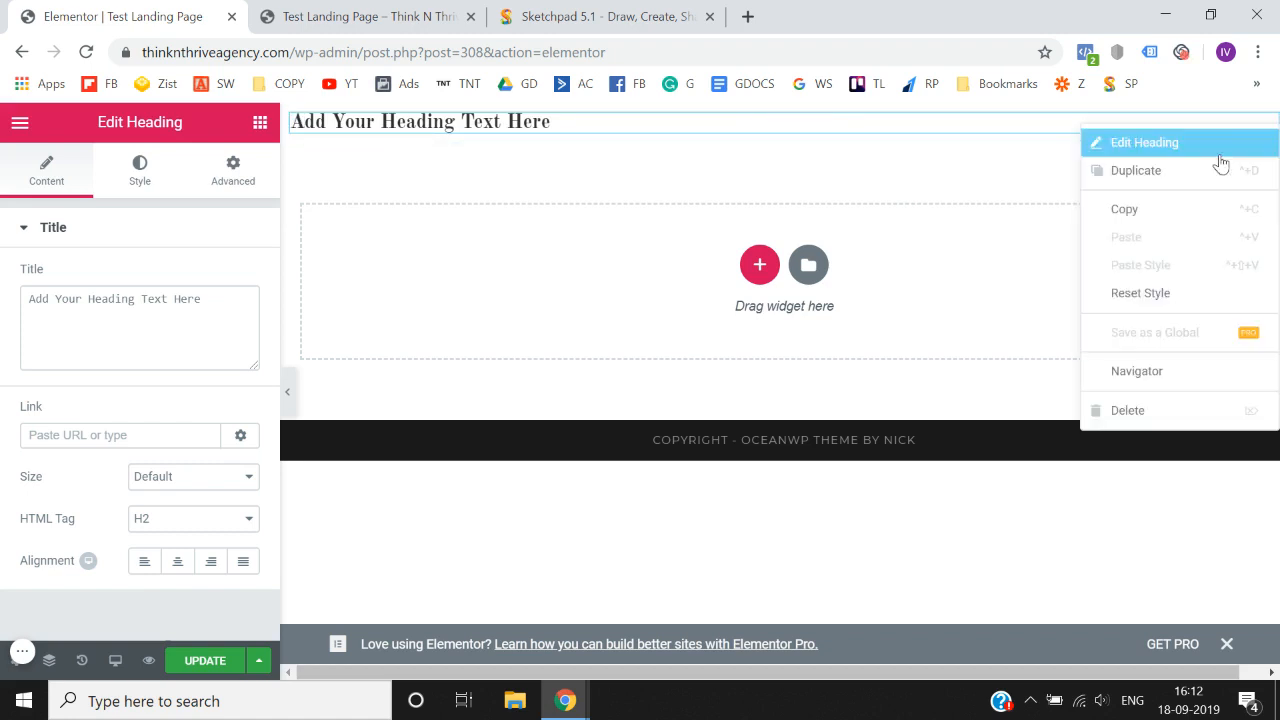
{"action": "left_click", "coordinate": [1142, 417]}
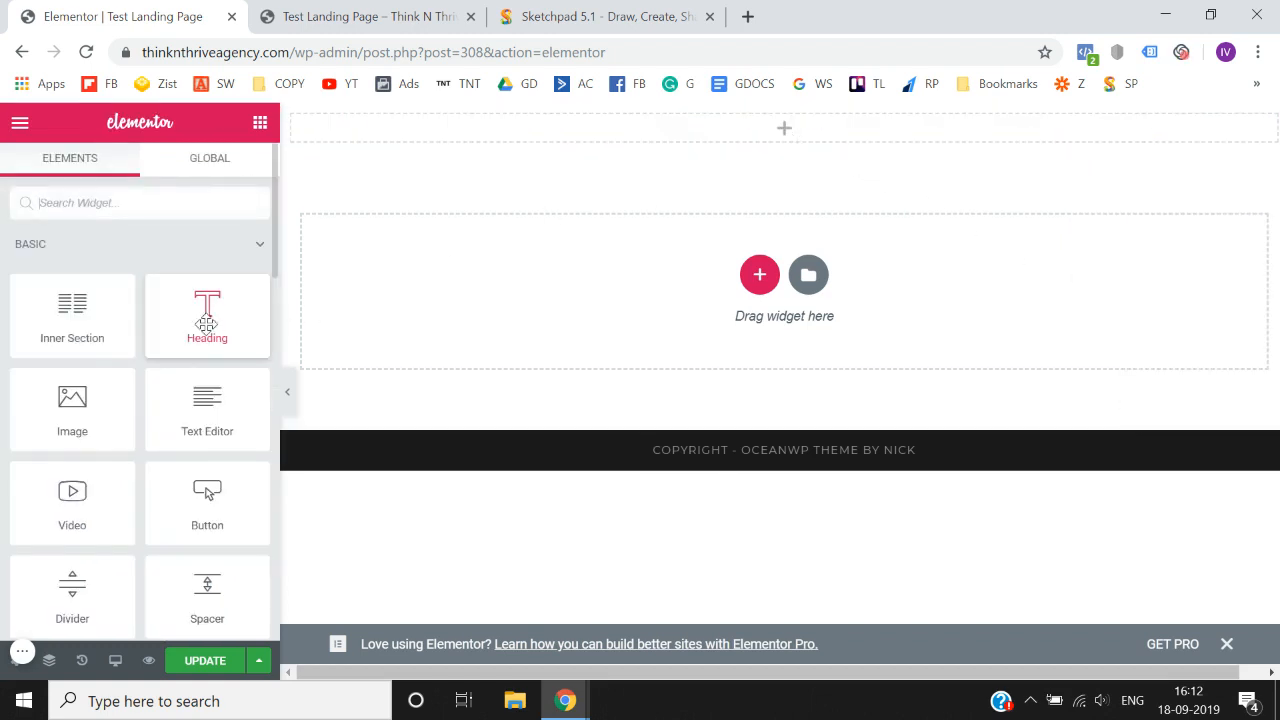
- Place a Heading widget in the new section and select all of its placeholder title text
{"action": "left_click_drag", "start_coordinate": [206, 323], "coordinate": [781, 140]}
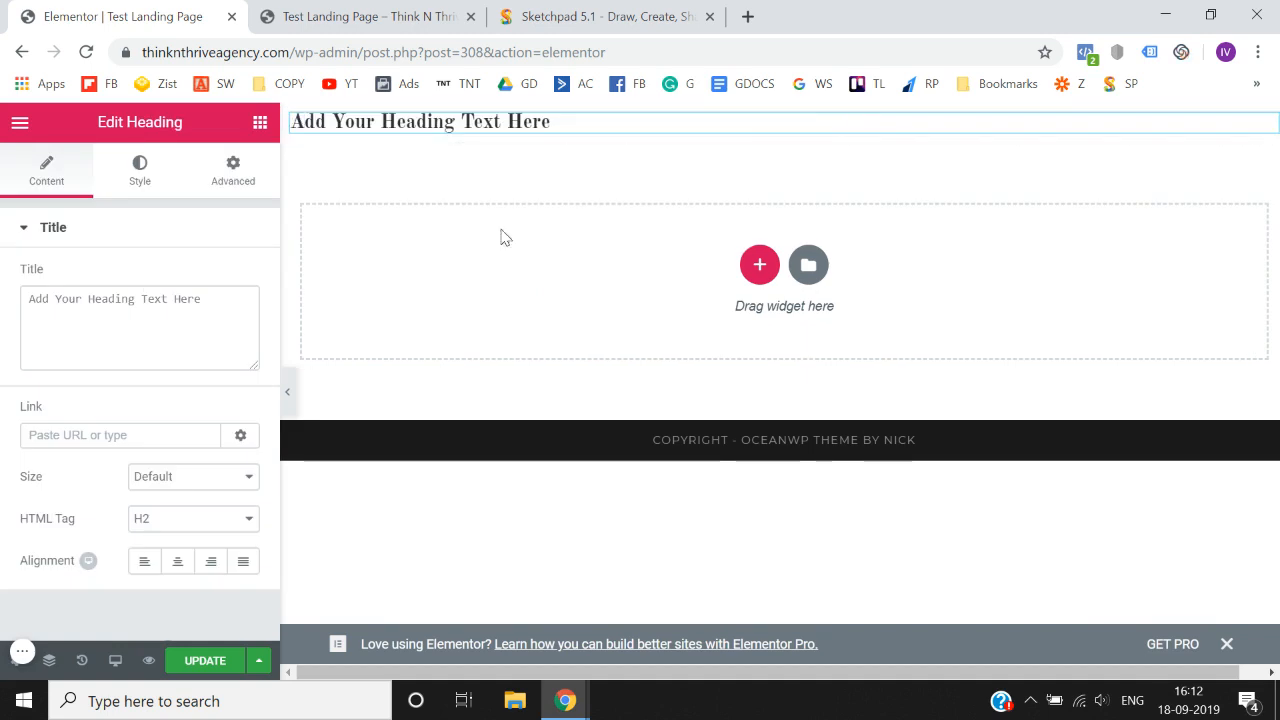
{"action": "left_click", "coordinate": [213, 310]}
{"action": "key", "text": "ctrl+a"}
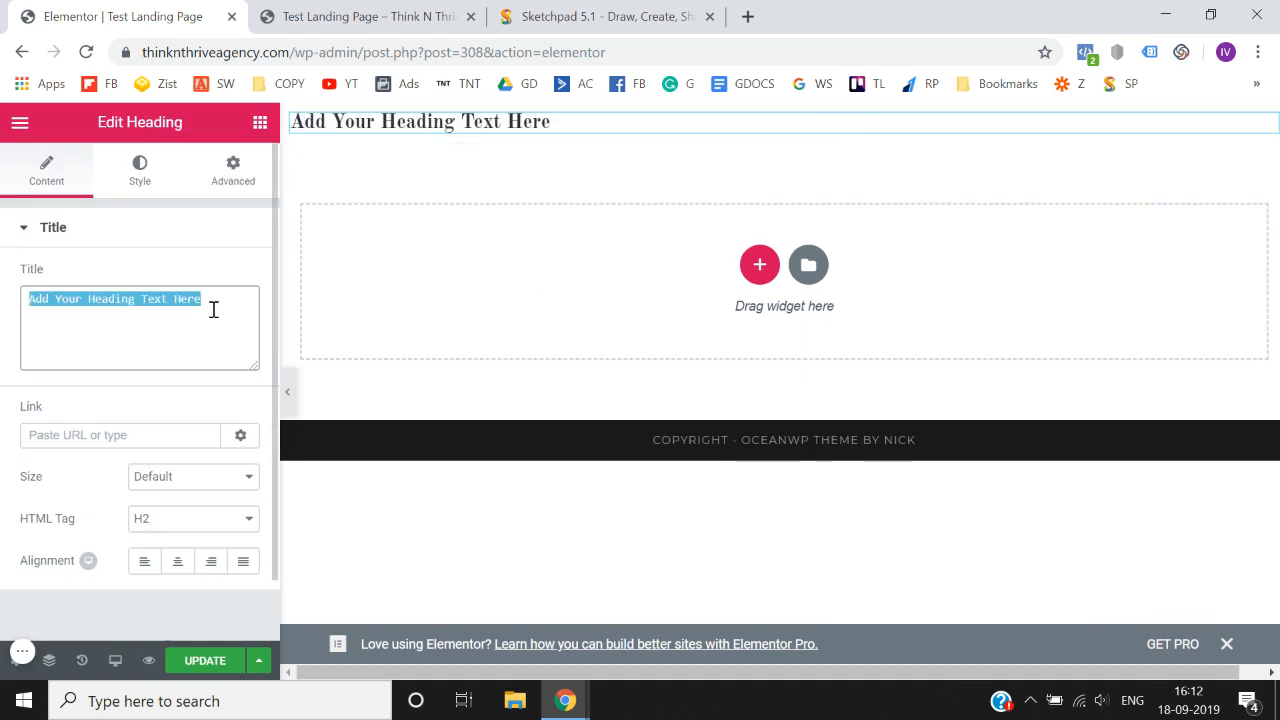
- Open the existing course page thinknthrive.in/tfb-499 in a new browser tab
{"action": "left_click", "coordinate": [746, 17]}
{"action": "type", "text": "think"}
{"action": "key", "text": "End"}
{"action": "key", "text": "BackSpace"}
{"action": "key", "text": "BackSpace"}
{"action": "key", "text": "BackSpace"}
{"action": "key", "text": "BackSpace"}
{"action": "key", "text": "BackSpace"}
{"action": "key", "text": "BackSpace"}
{"action": "key", "text": "BackSpace"}
{"action": "key", "text": "BackSpace"}
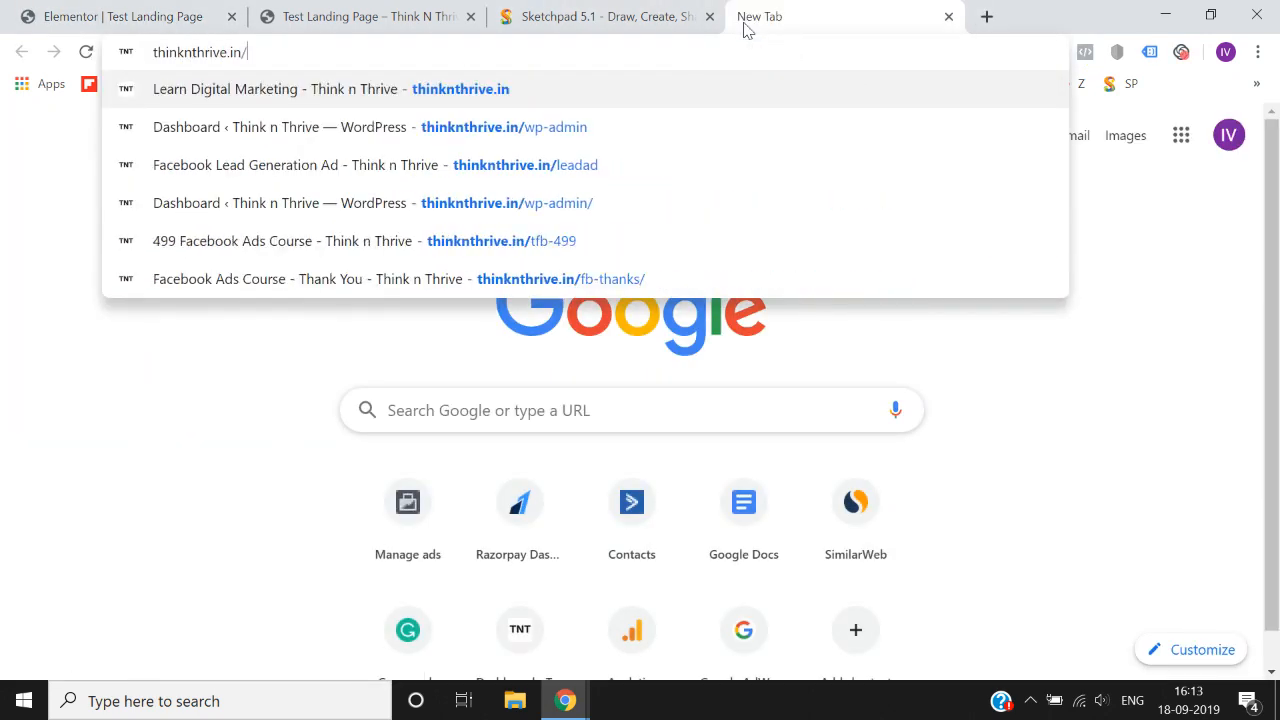
{"action": "type", "text": "tf"}
{"action": "key", "text": "Return"}
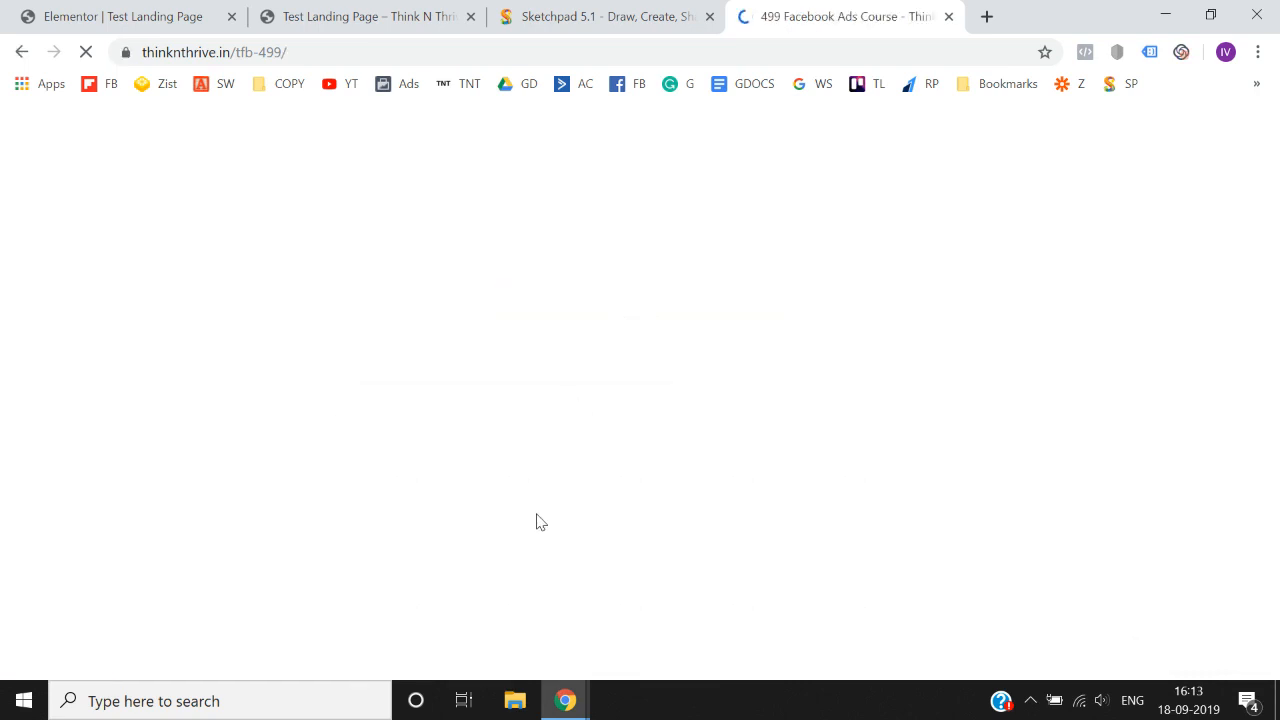
- Look over the upper part of the course page, pause its video, and return to the purple banner
{"action": "scroll", "coordinate": [534, 509], "scroll_direction": "down", "scroll_amount": 3}
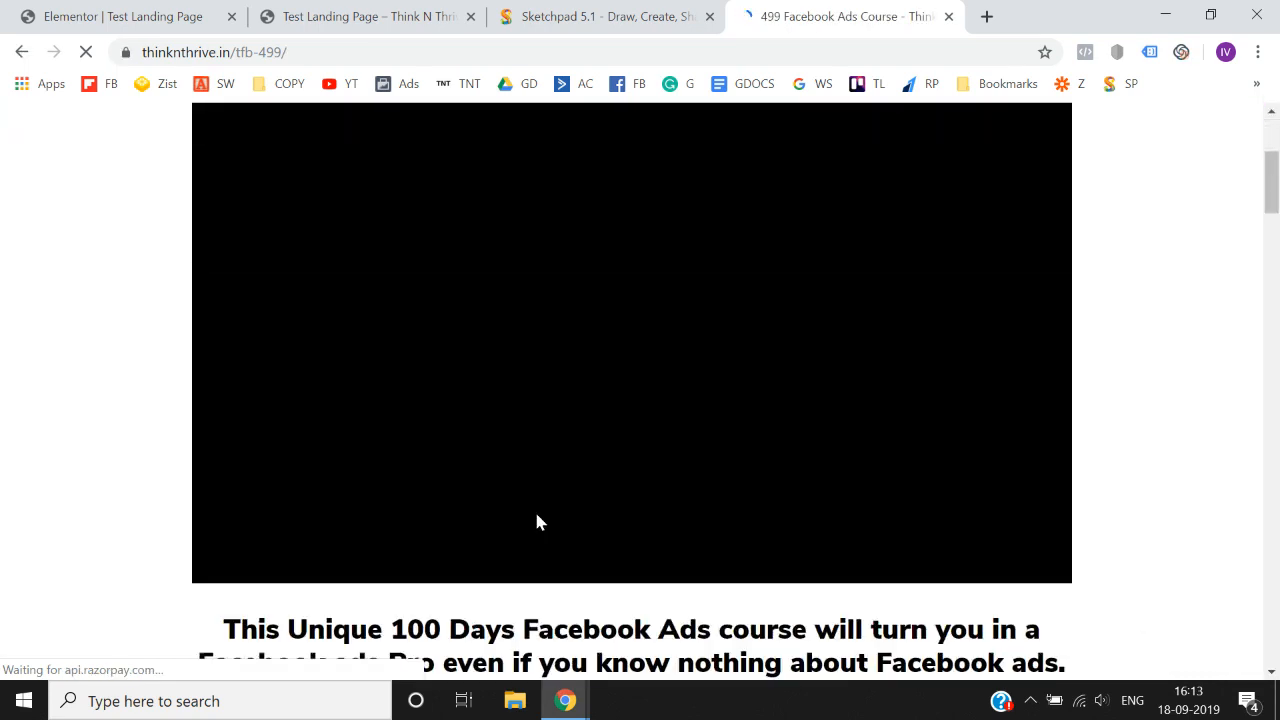
{"action": "scroll", "coordinate": [624, 450], "scroll_direction": "up", "scroll_amount": 3}
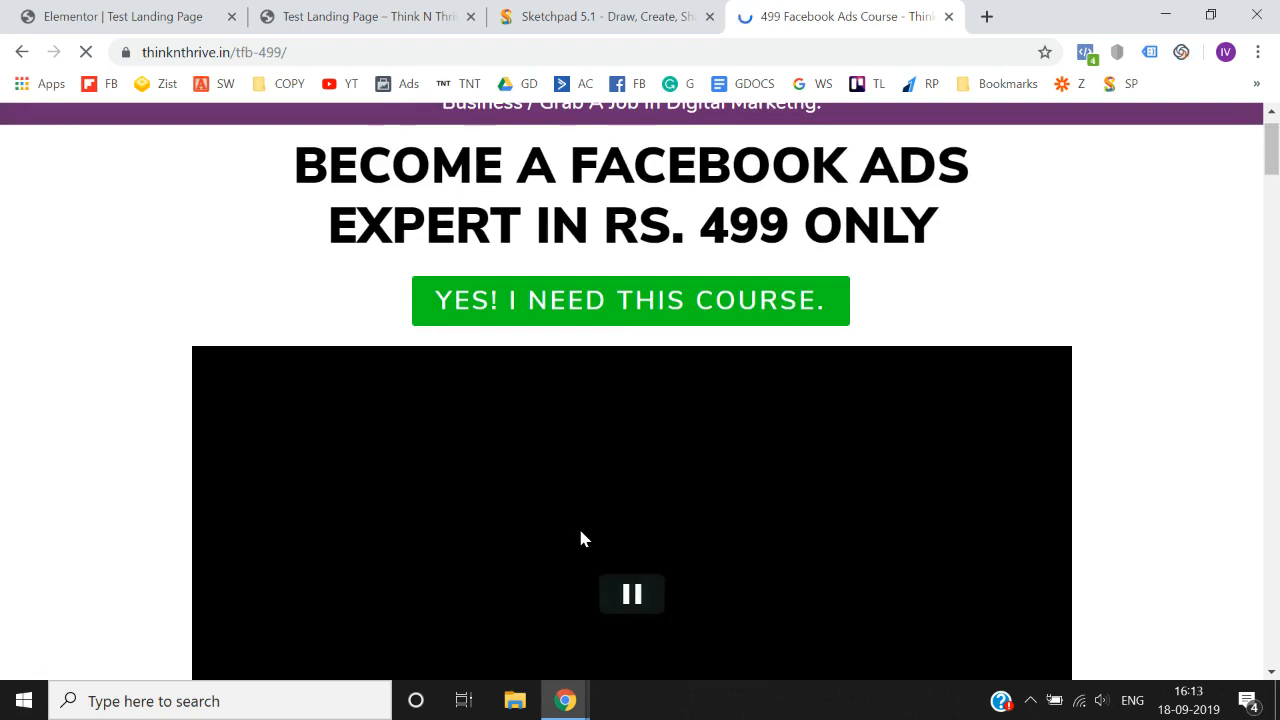
{"action": "scroll", "coordinate": [583, 538], "scroll_direction": "down", "scroll_amount": 2}
{"action": "left_click", "coordinate": [633, 495]}
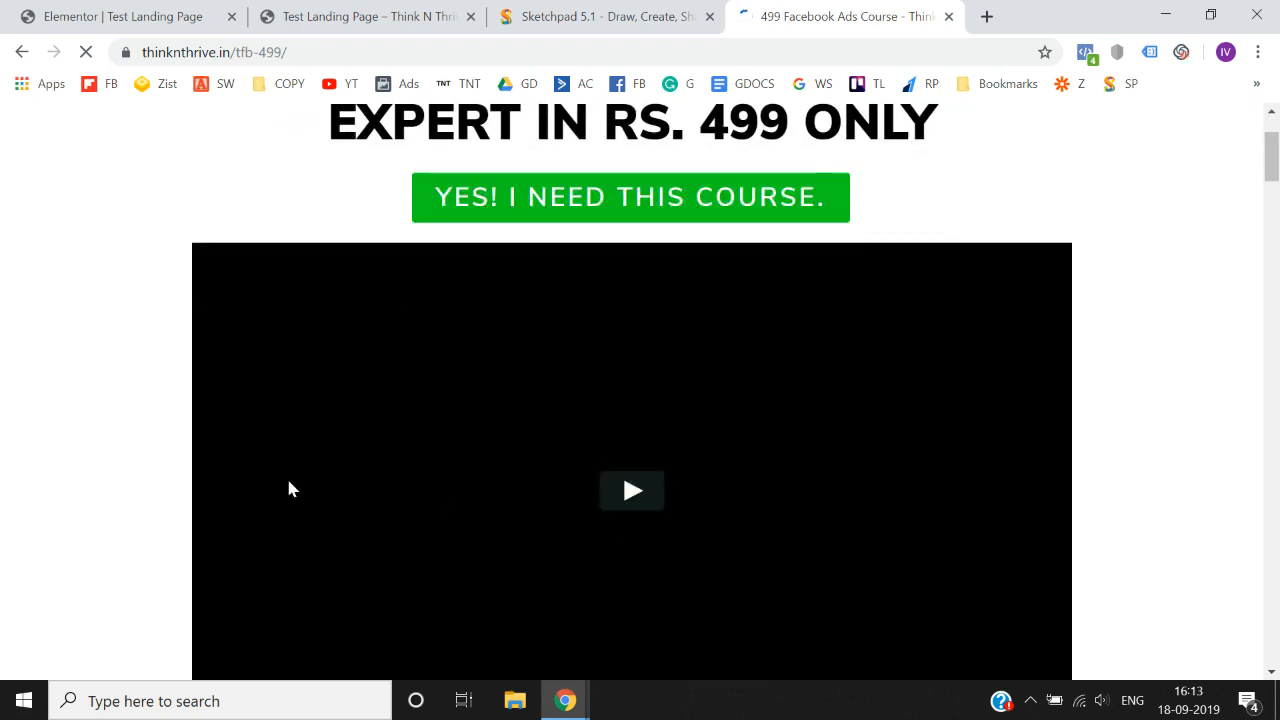
{"action": "scroll", "coordinate": [171, 484], "scroll_direction": "up", "scroll_amount": 2}
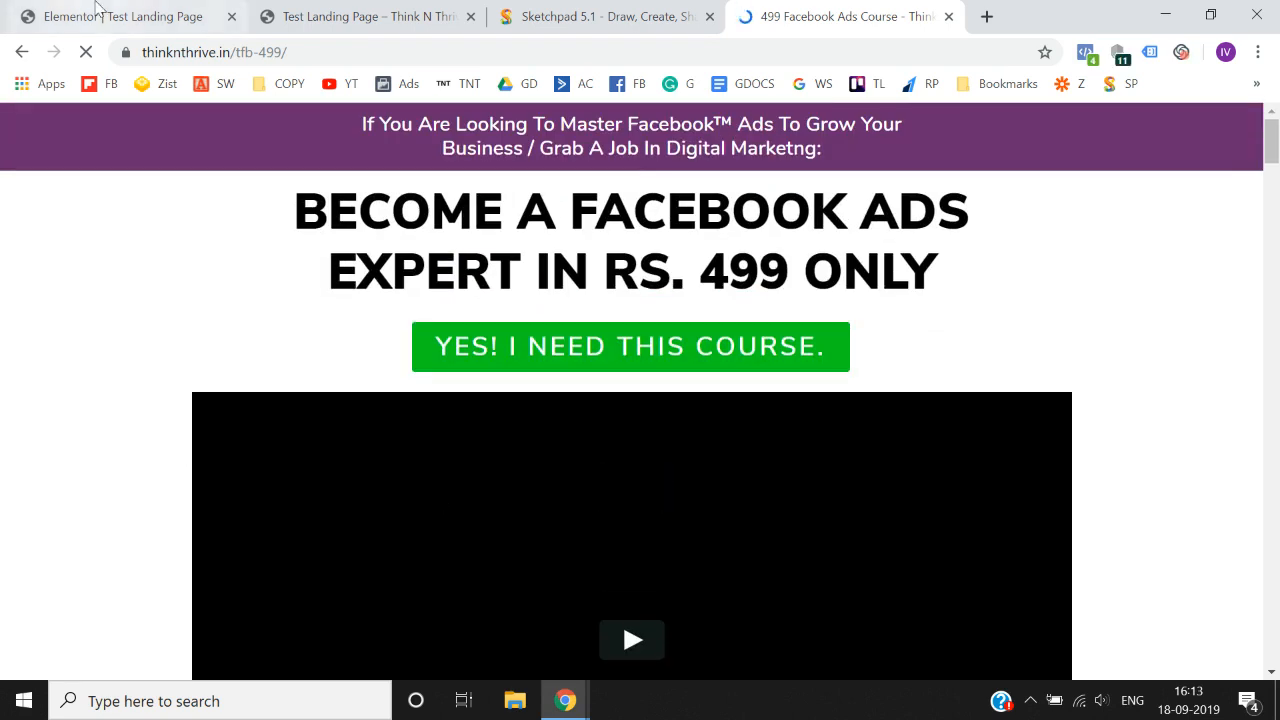
- Copy the course page's purple banner text, "If You Are Looking To Master Facebook™ Ads...", and paste it over the Elementor heading's placeholder title
{"action": "left_click", "coordinate": [120, 16]}
{"action": "left_click", "coordinate": [829, 14]}
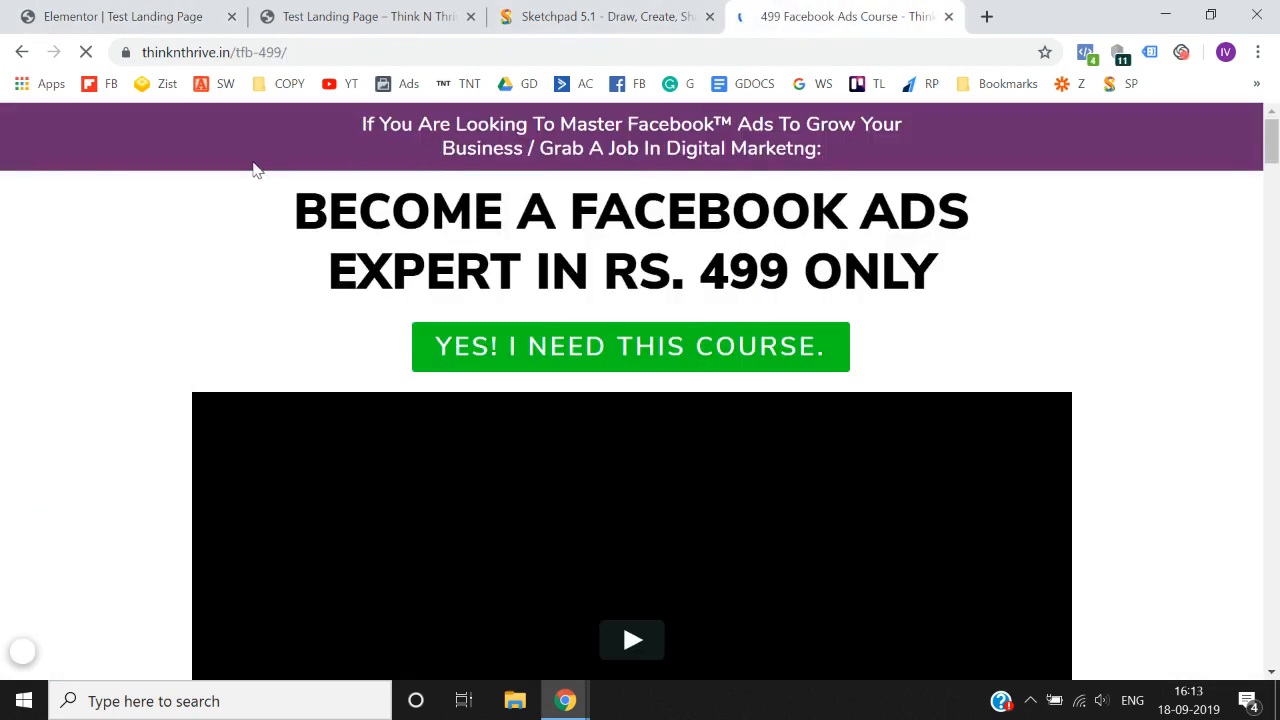
{"action": "left_click", "coordinate": [107, 10]}
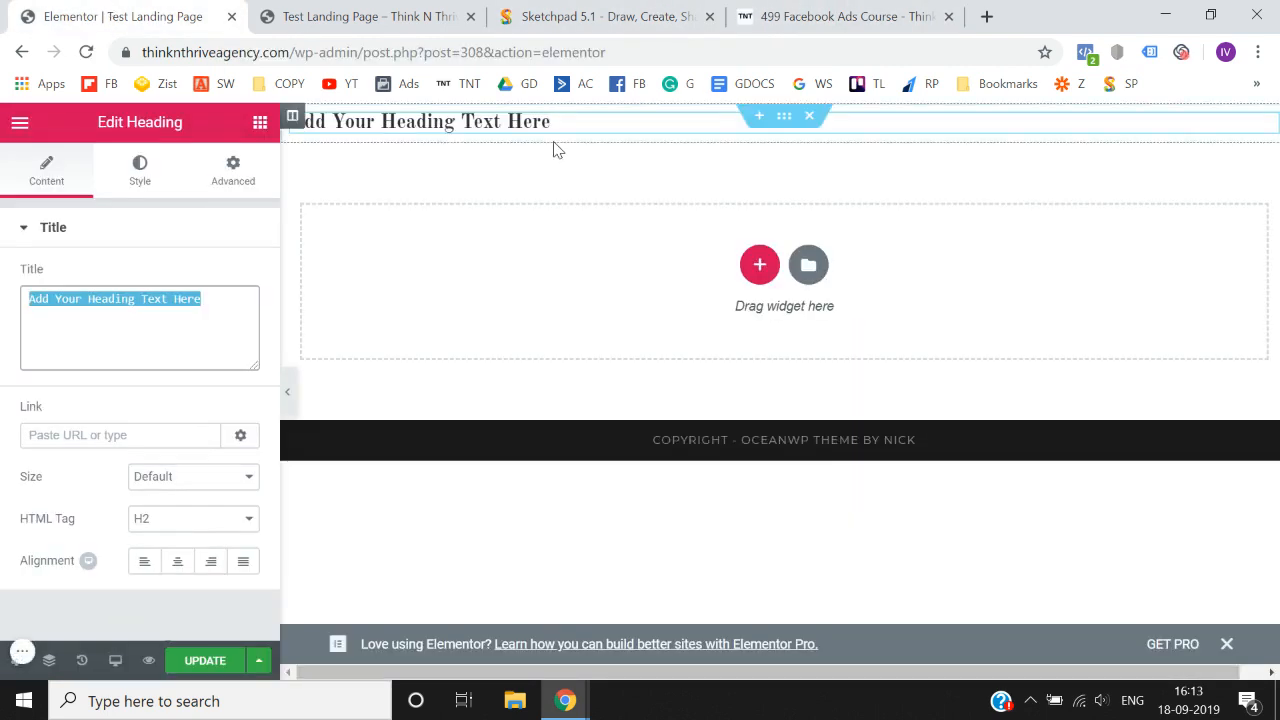
{"action": "left_click", "coordinate": [826, 14]}
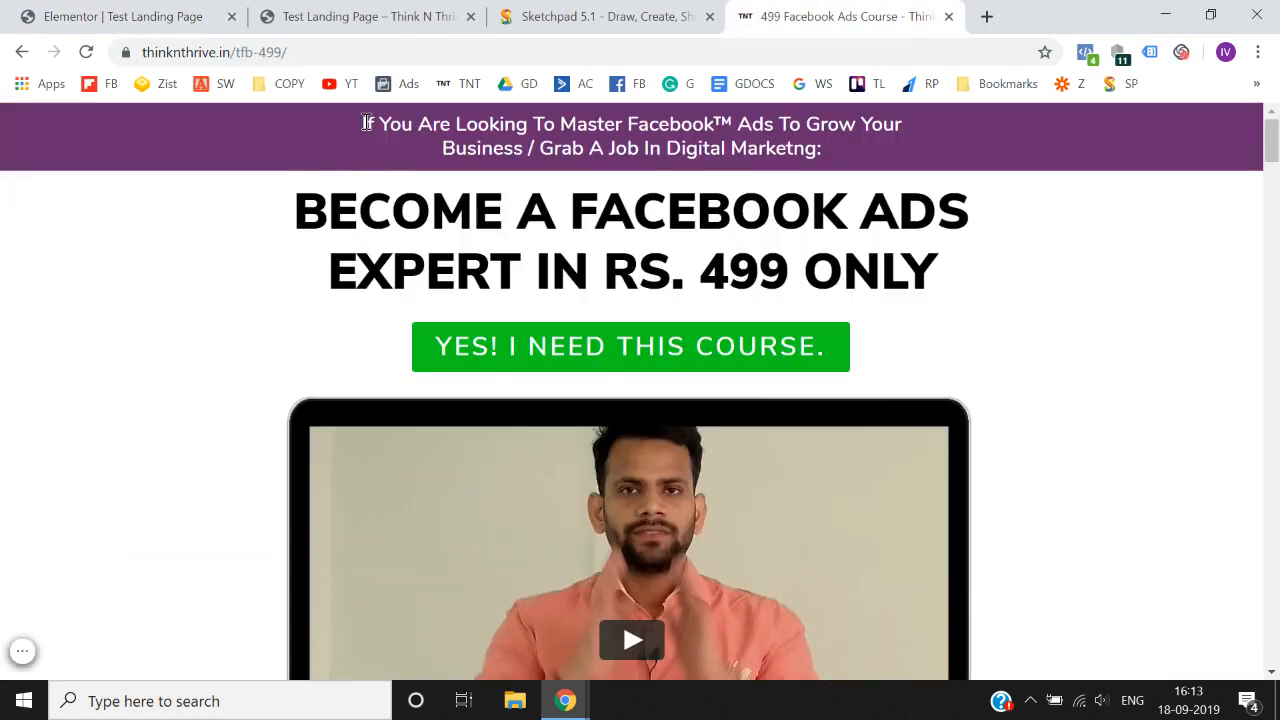
{"action": "mouse_move", "coordinate": [367, 124]}
{"action": "left_mouse_down"}
{"action": "mouse_move", "coordinate": [838, 163]}
{"action": "mouse_move", "coordinate": [388, 150]}
{"action": "mouse_move", "coordinate": [366, 124]}
{"action": "left_mouse_up"}
{"action": "key", "text": "ctrl+c"}
{"action": "left_click", "coordinate": [838, 158]}
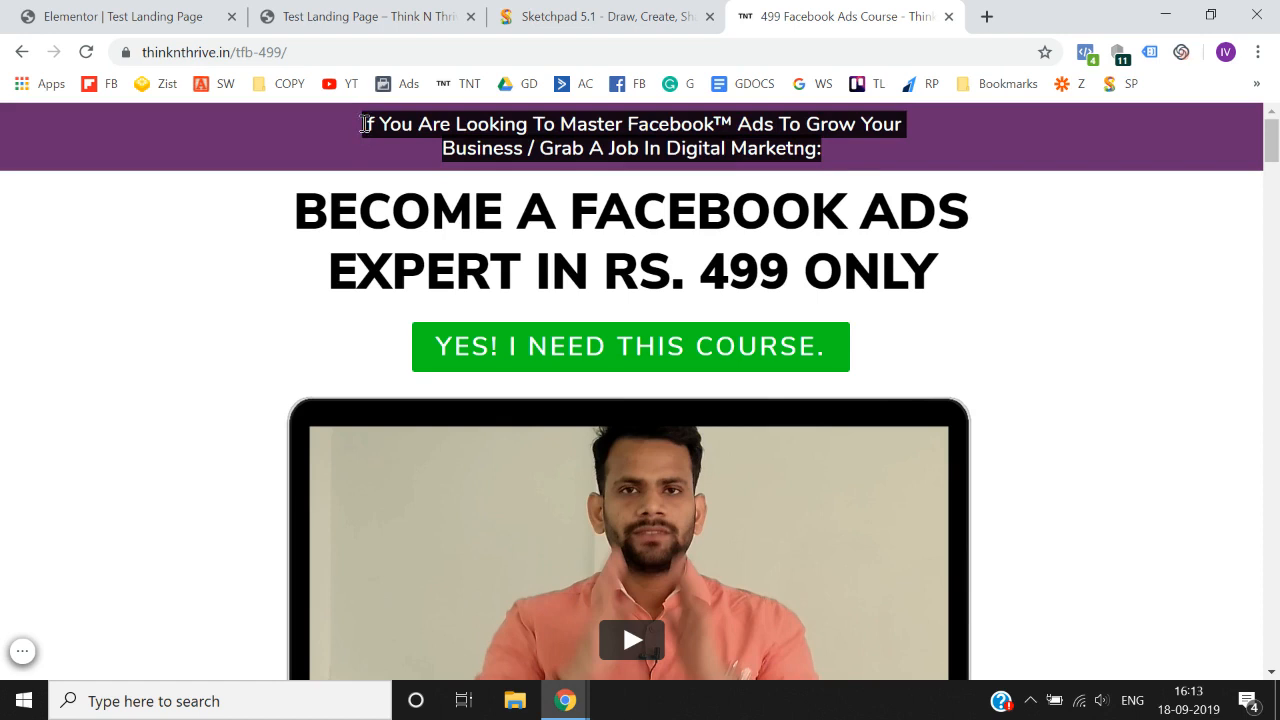
{"action": "left_click", "coordinate": [110, 16]}
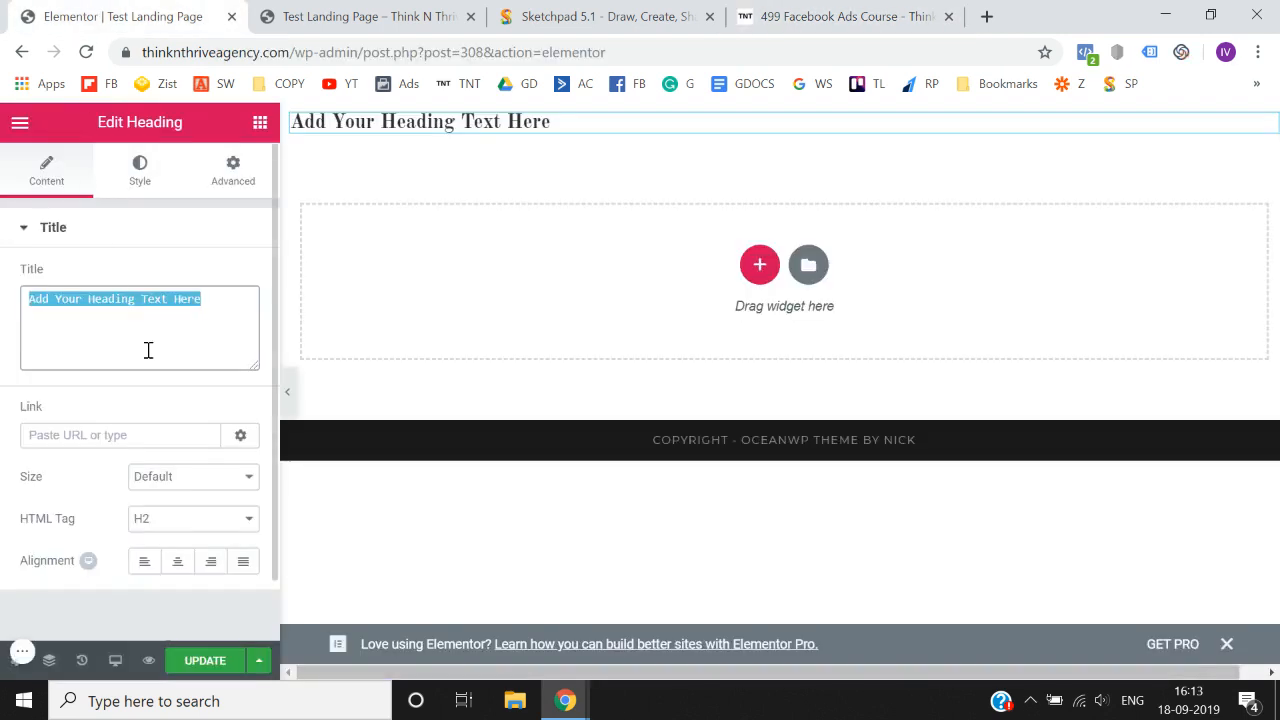
{"action": "key", "text": "BackSpace"}
{"action": "key", "text": "ctrl+v"}
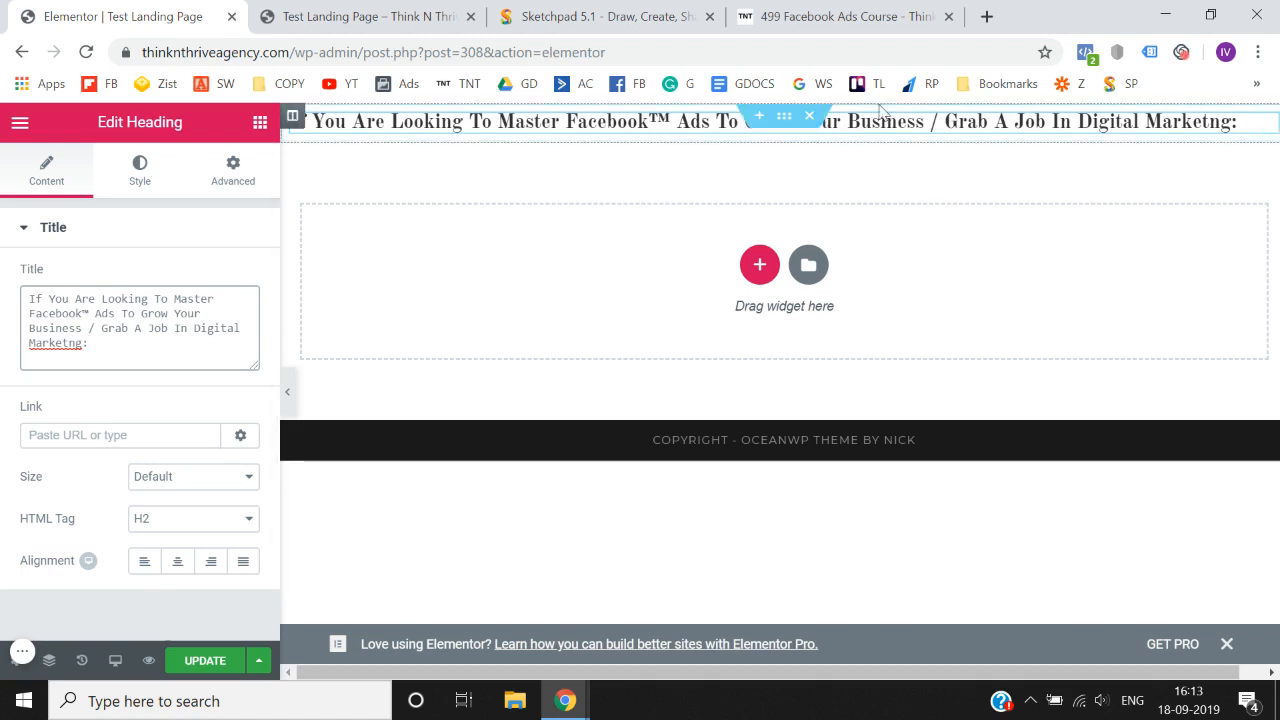
- Move the heading's line break to just before "To Grow", making two lines, and center-align the heading
{"action": "left_click", "coordinate": [713, 122]}
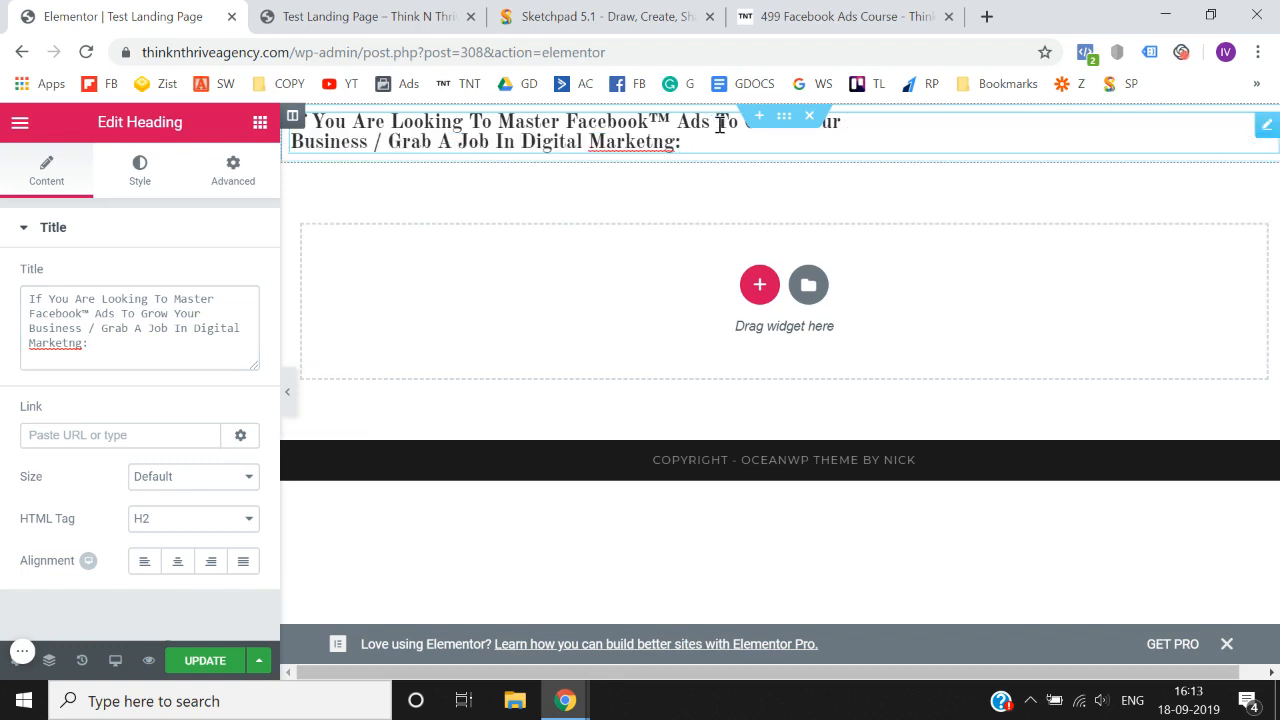
{"action": "left_click", "coordinate": [719, 123]}
{"action": "key", "text": "Return"}
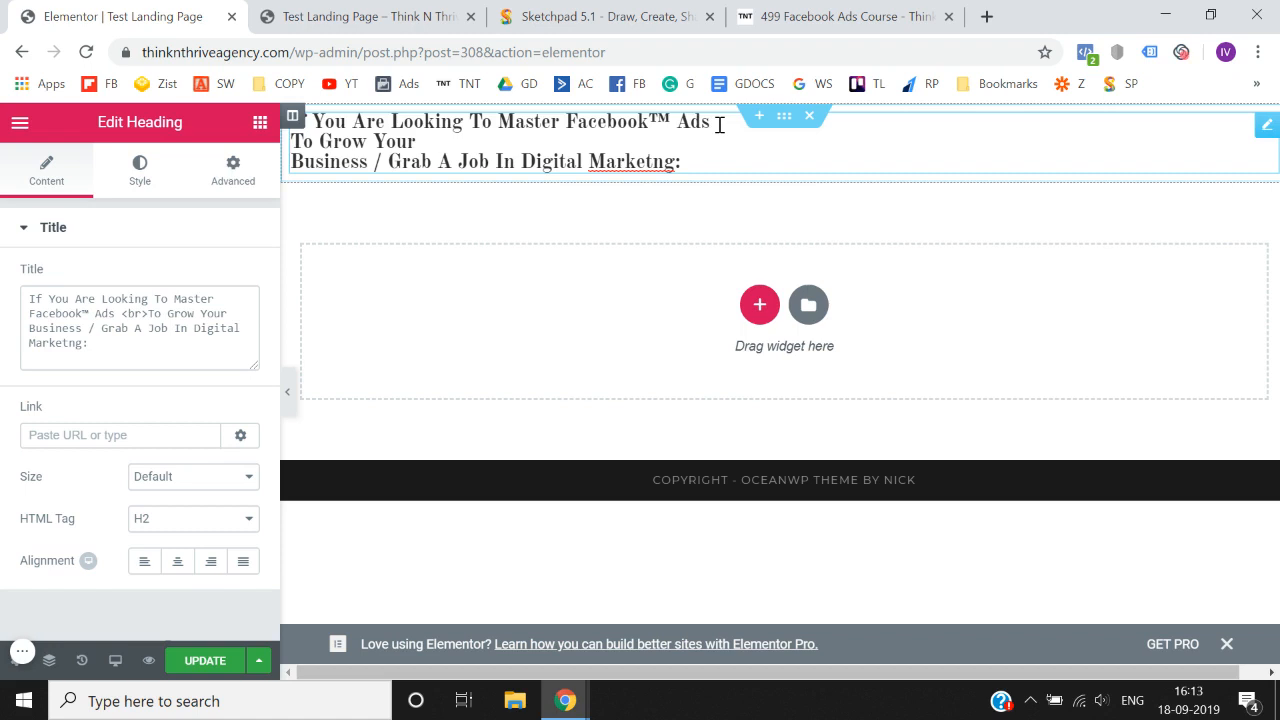
{"action": "key", "text": "Delete"}
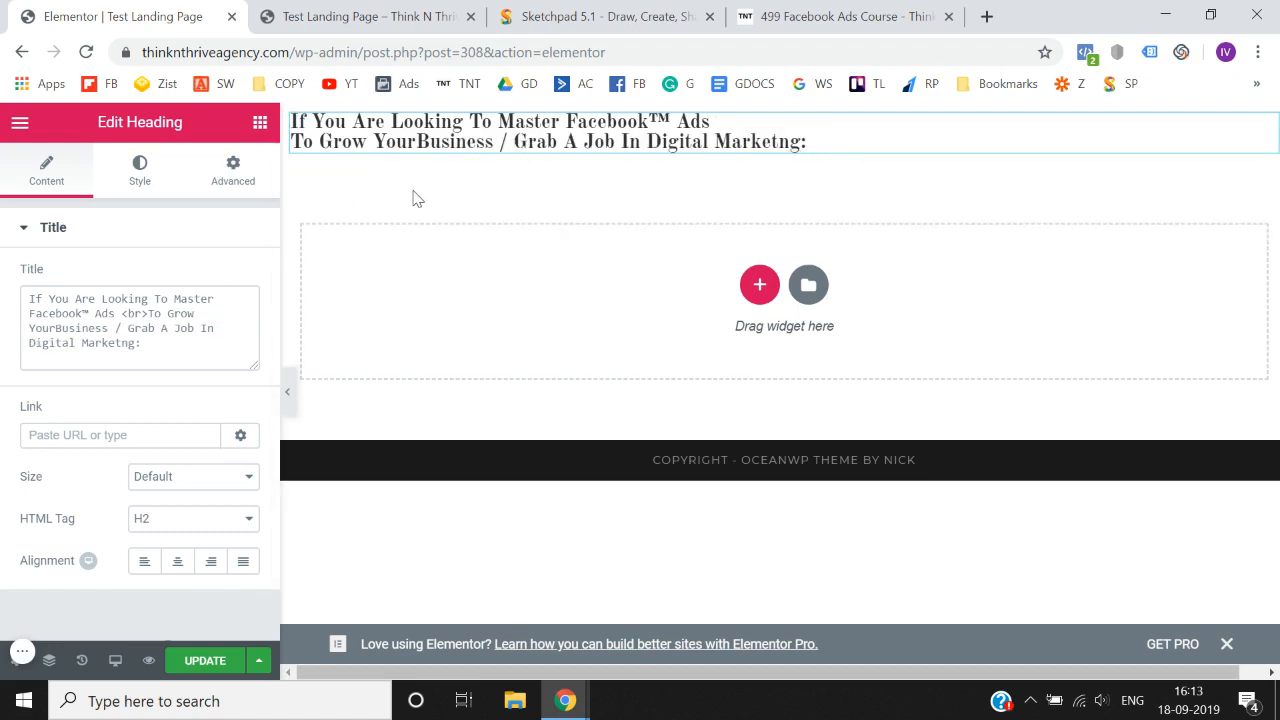
{"action": "left_click", "coordinate": [180, 569]}
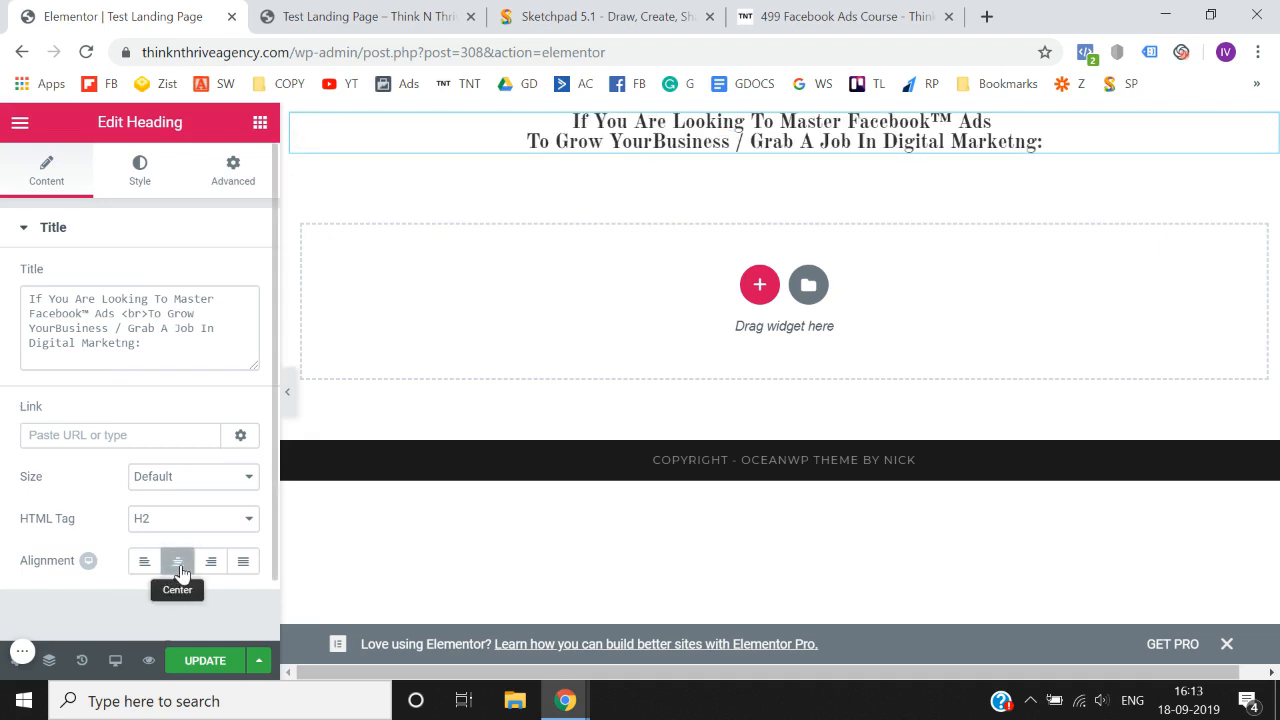
- Set the heading's typography font family to Verdana
{"action": "left_click", "coordinate": [141, 190]}
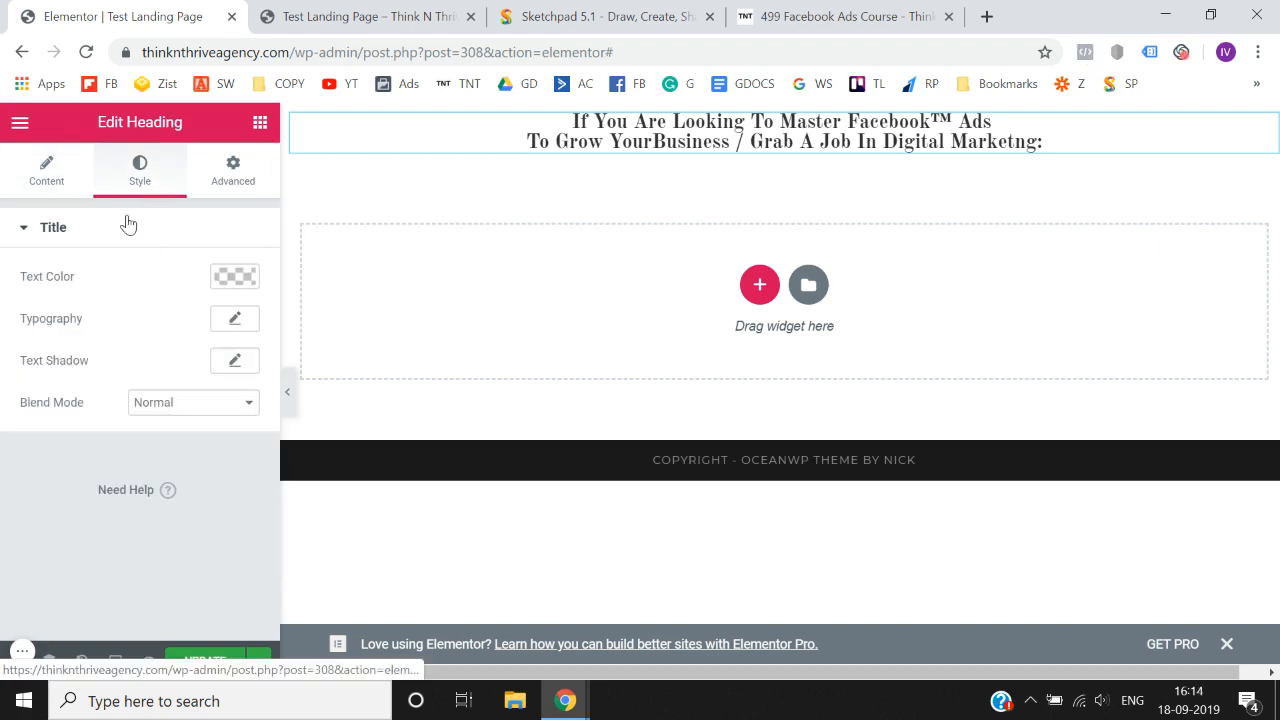
{"action": "left_click", "coordinate": [238, 323]}
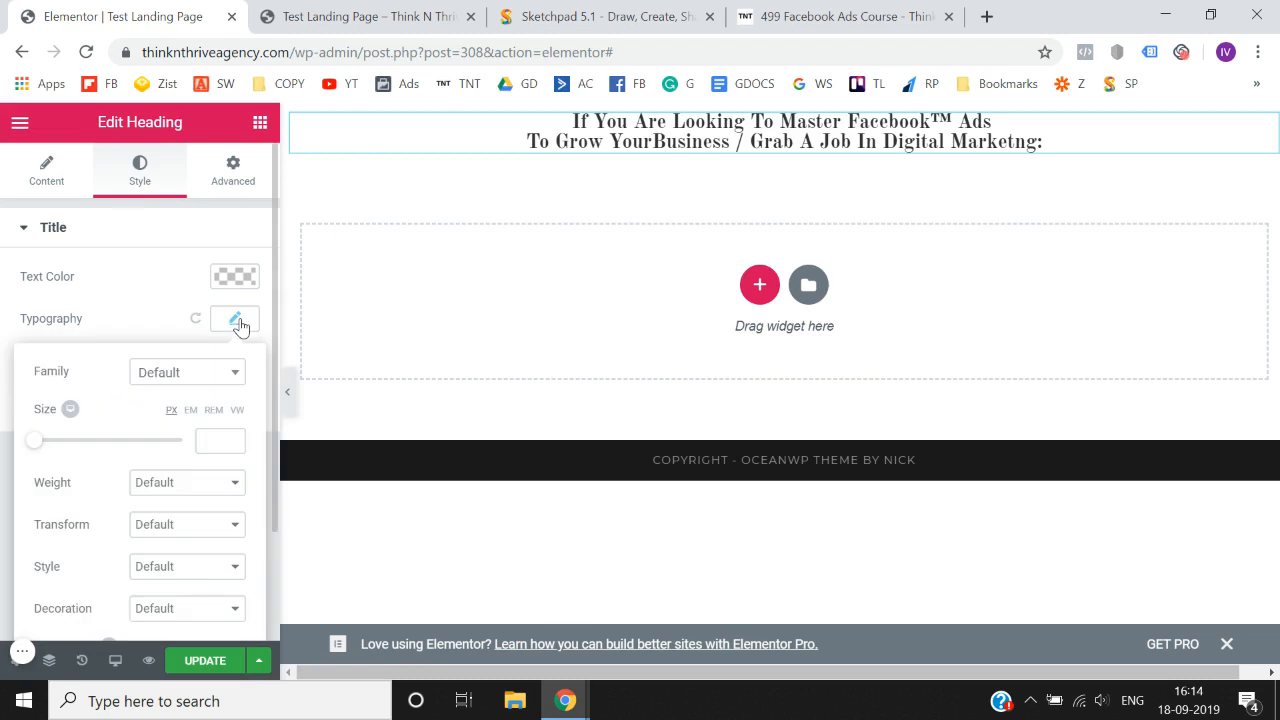
{"action": "left_click", "coordinate": [205, 373]}
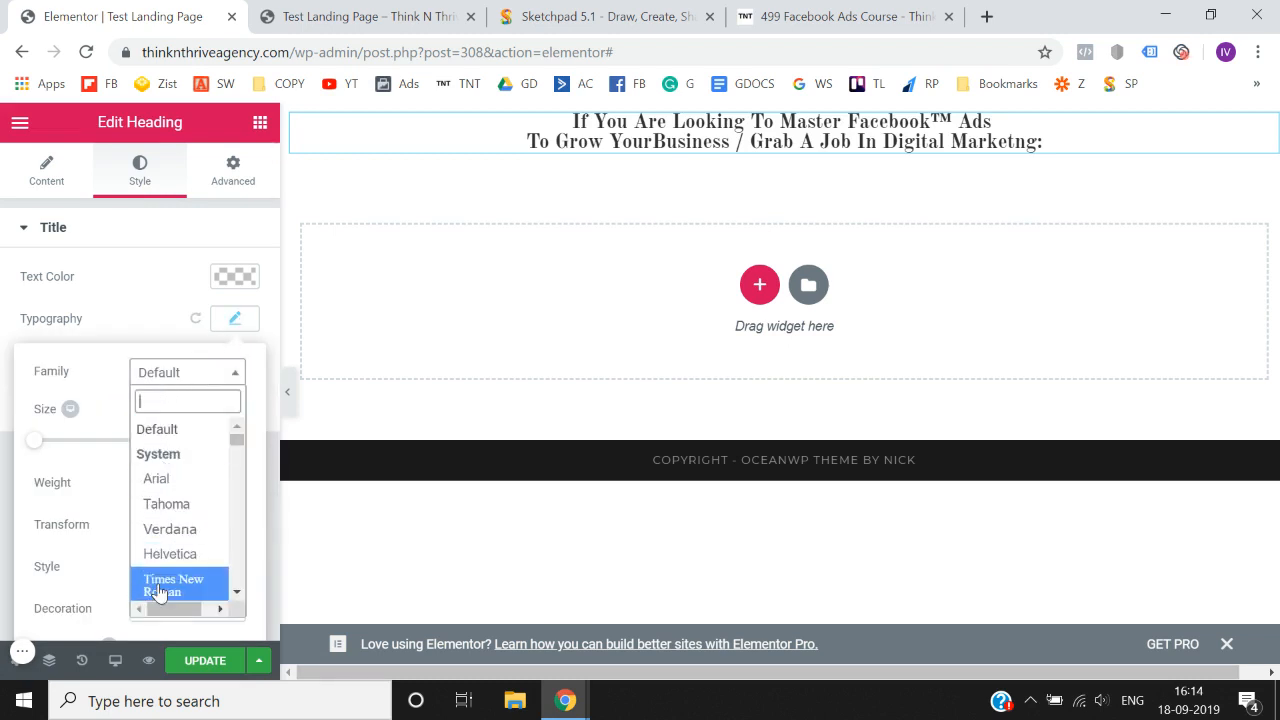
{"action": "left_click", "coordinate": [172, 531]}
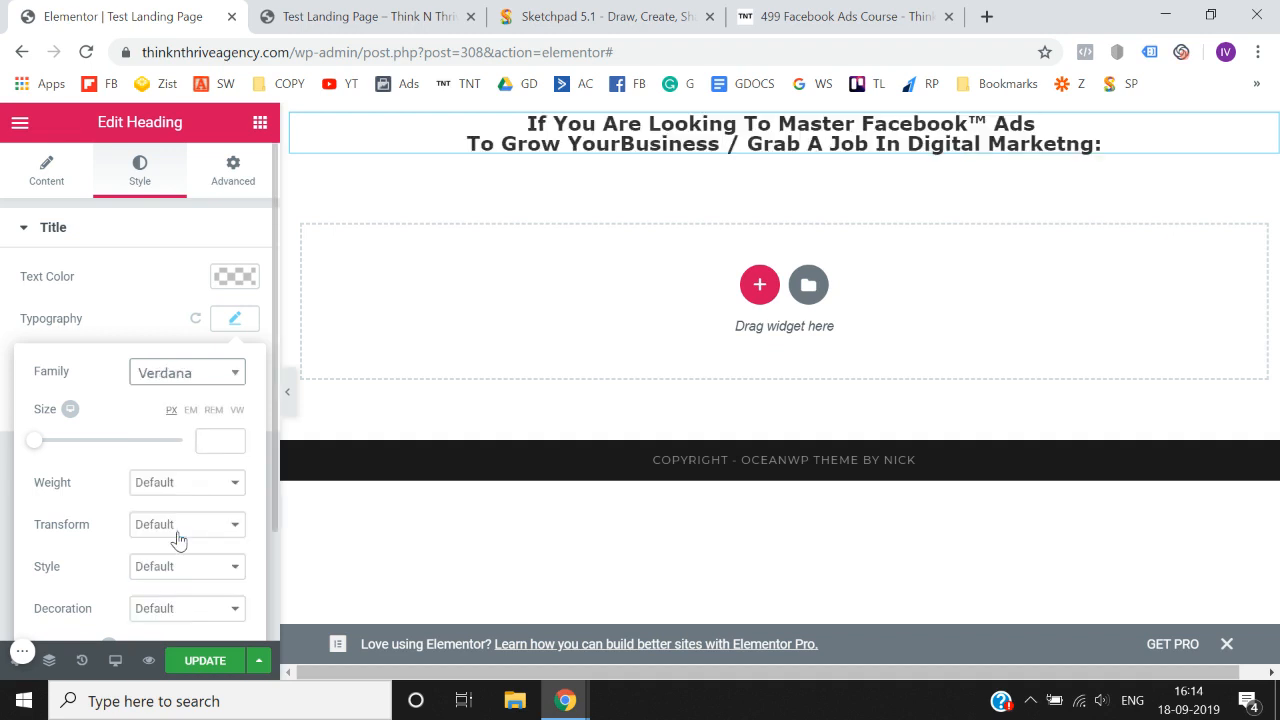
- Set the heading's font size to 20 px and its weight to 500
{"action": "left_click", "coordinate": [237, 440]}
{"action": "left_click", "coordinate": [237, 440]}
{"action": "left_click", "coordinate": [237, 440]}
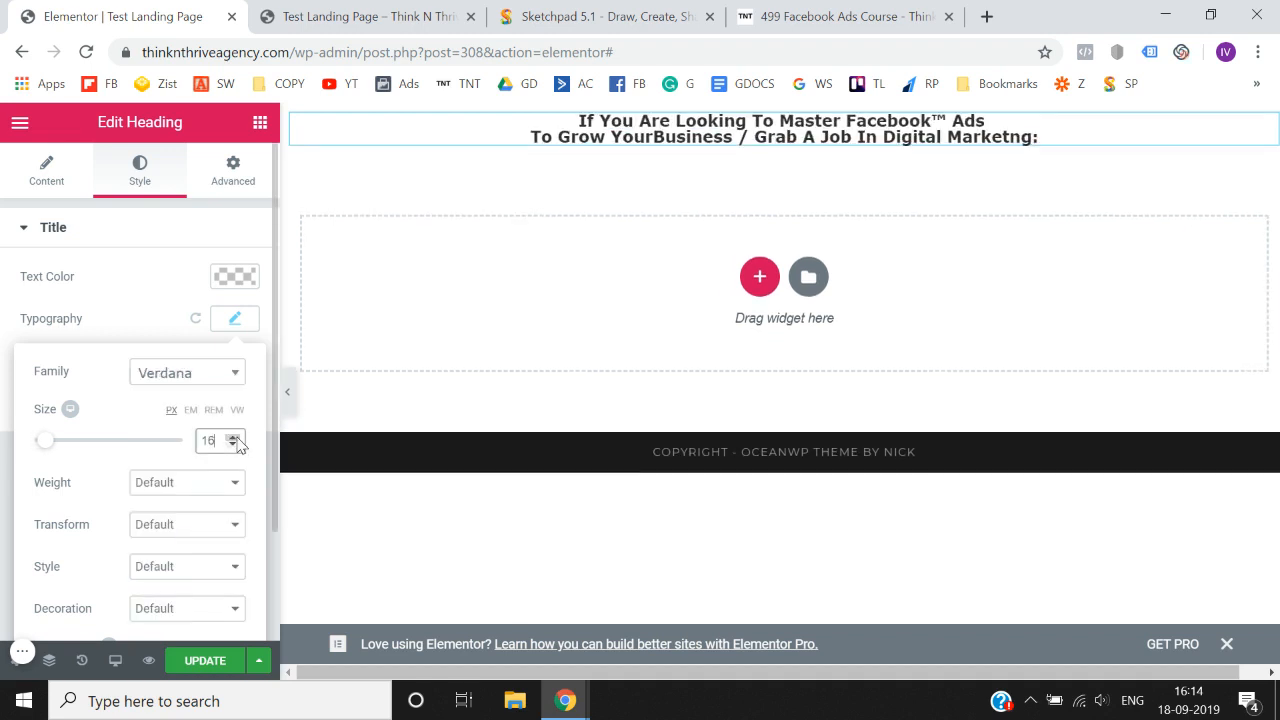
{"action": "left_click", "coordinate": [237, 440]}
{"action": "scroll", "coordinate": [50, 465], "scroll_direction": "down", "scroll_amount": 1}
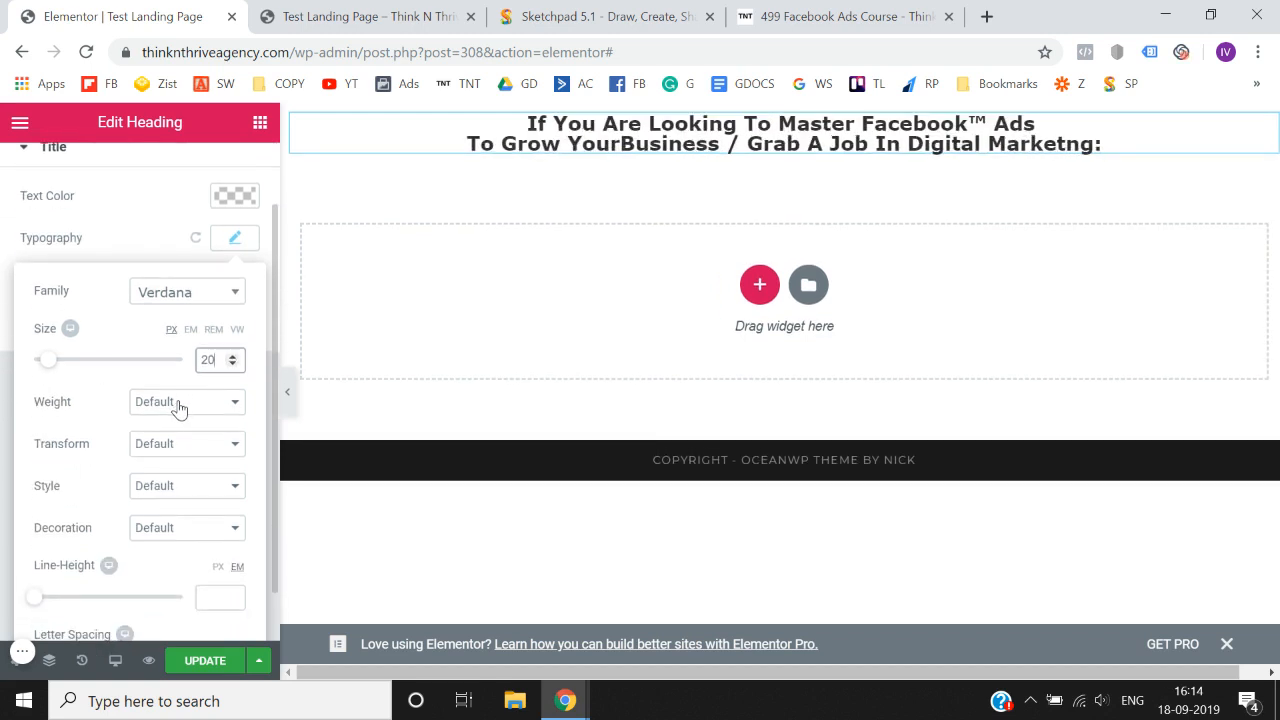
{"action": "left_click", "coordinate": [178, 405]}
{"action": "left_click", "coordinate": [170, 486]}
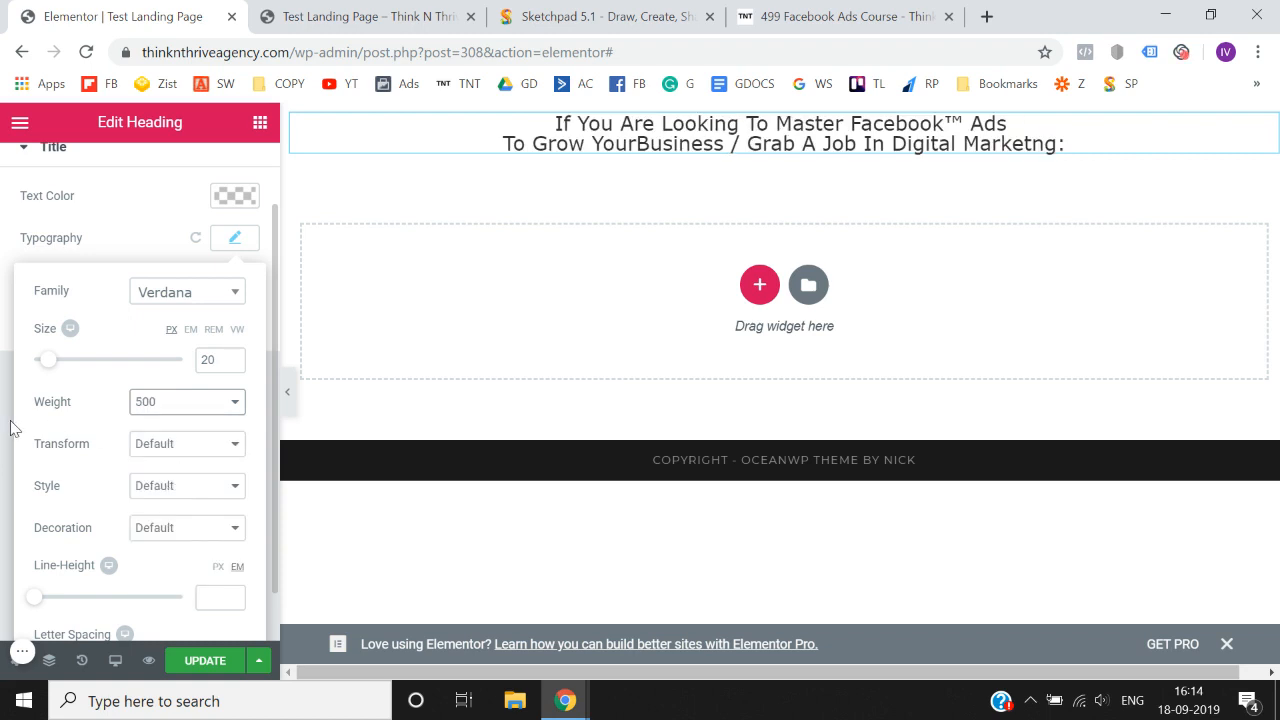
{"action": "scroll", "coordinate": [86, 537], "scroll_direction": "down", "scroll_amount": 1}
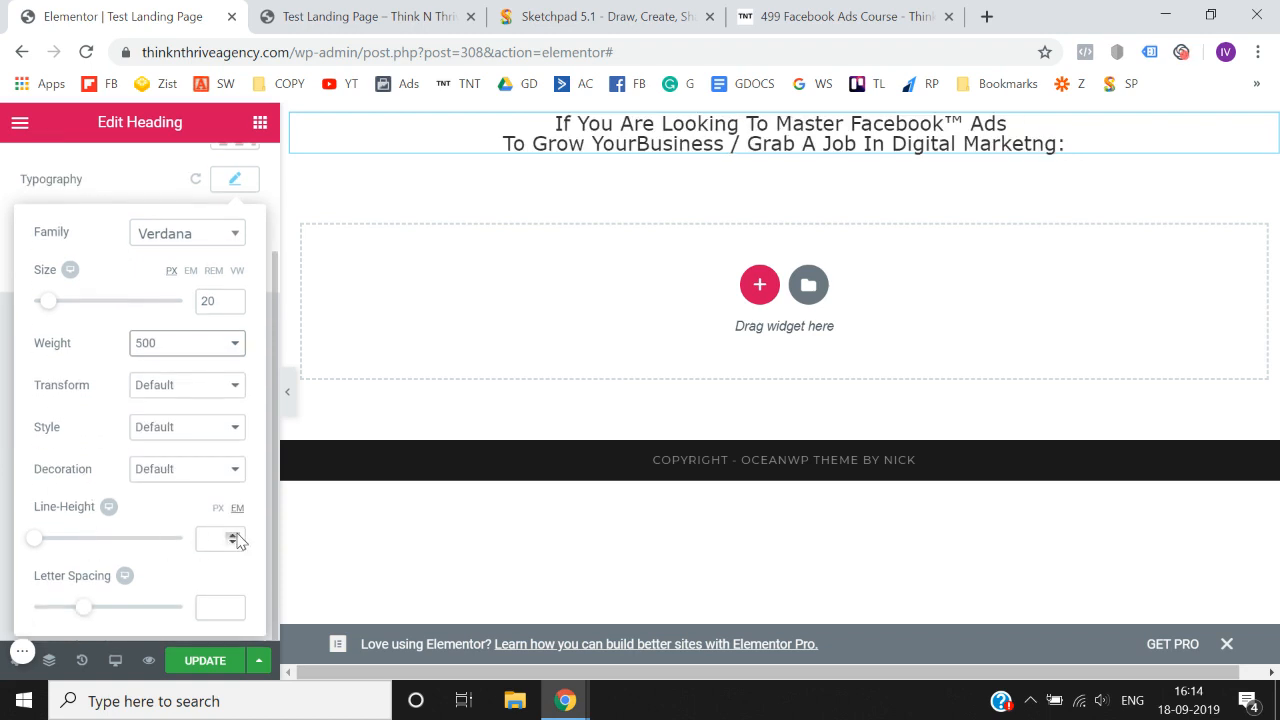
- Set the heading's line height to 1.3 em and close the typography settings
{"action": "left_click", "coordinate": [235, 536]}
{"action": "left_click", "coordinate": [233, 535]}
{"action": "left_click", "coordinate": [233, 535]}
{"action": "left_click", "coordinate": [233, 535]}
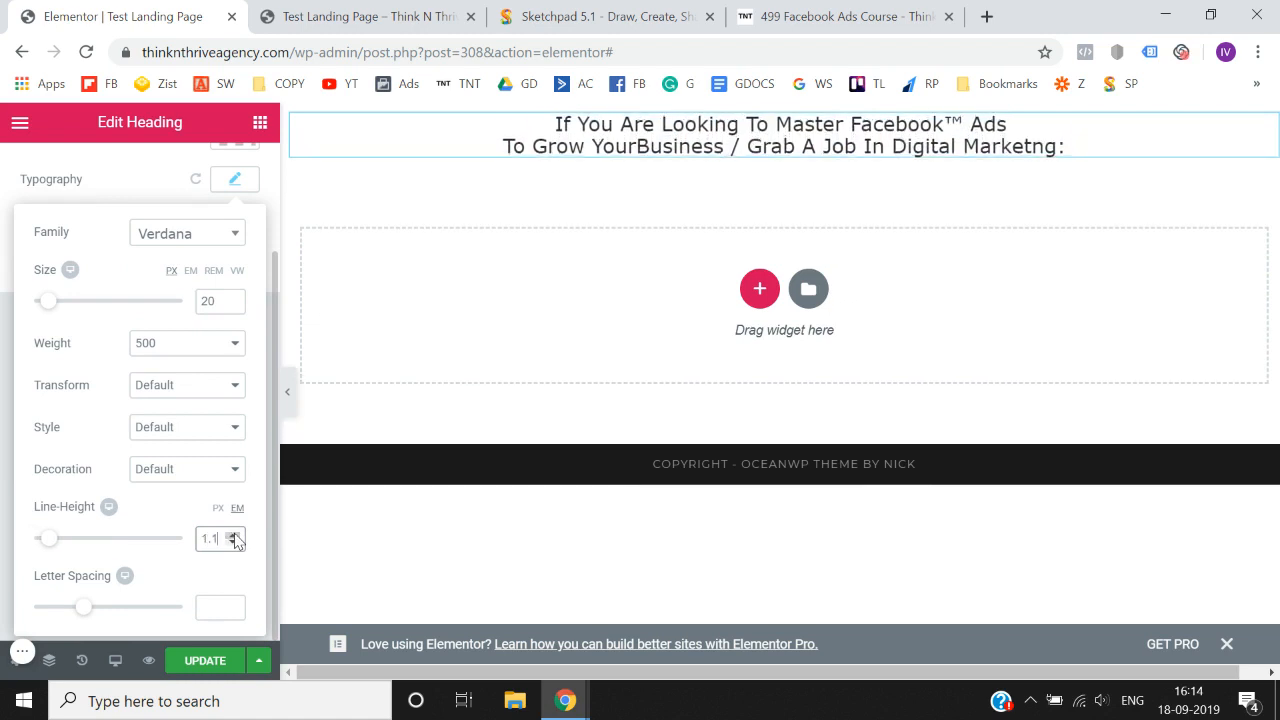
{"action": "left_click", "coordinate": [233, 535]}
{"action": "left_click", "coordinate": [233, 535]}
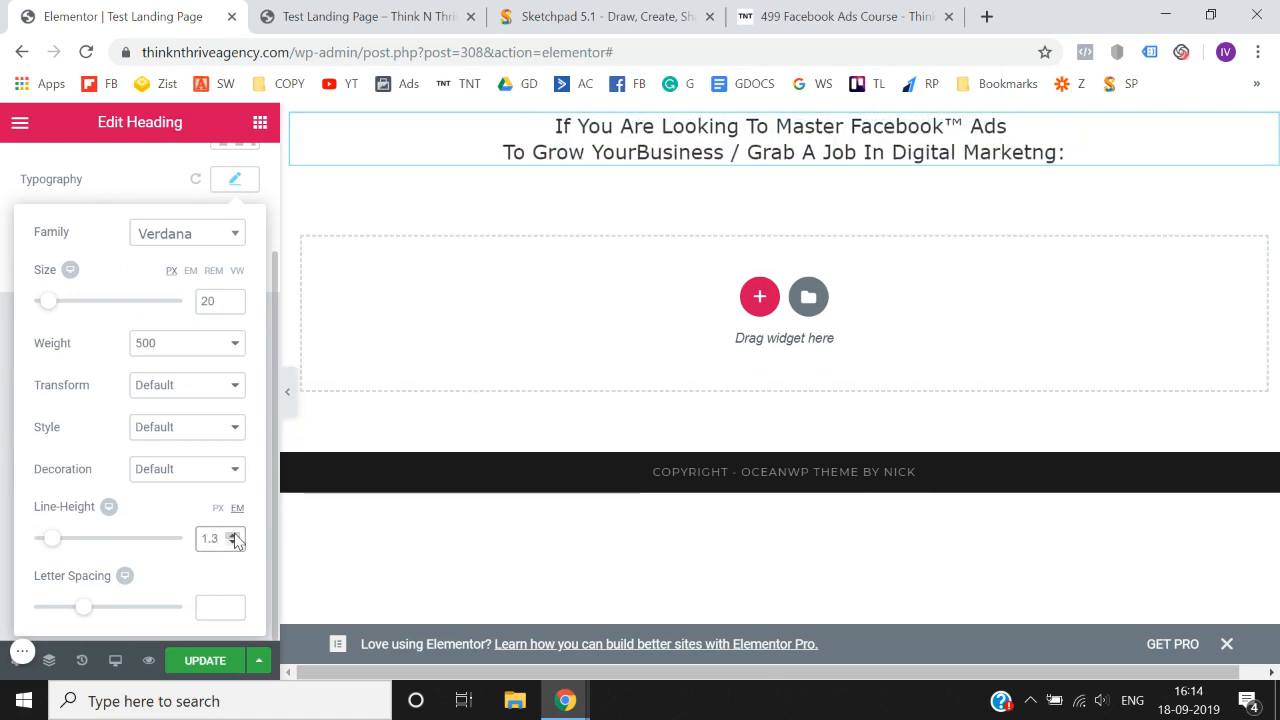
{"action": "left_click", "coordinate": [3, 516]}
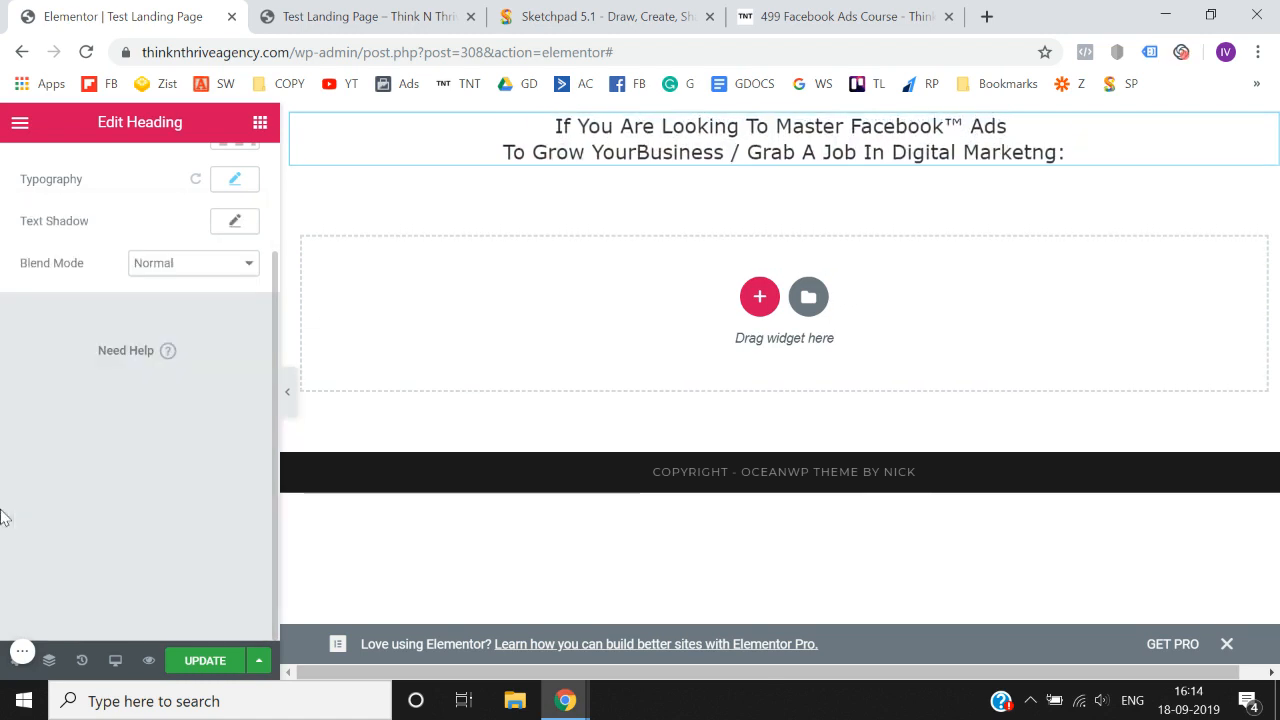
- Preview the page with the editing panel hidden, restore the panel and update the page
{"action": "left_click", "coordinate": [291, 398]}
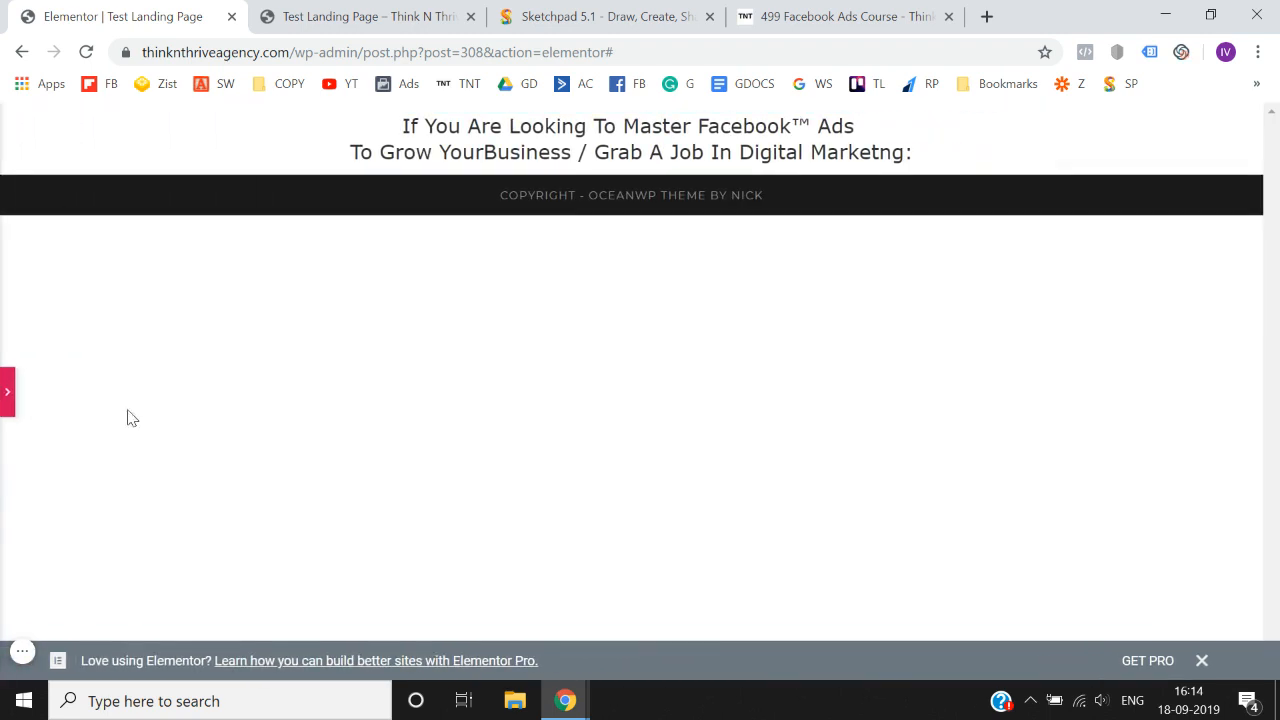
{"action": "left_click", "coordinate": [5, 400]}
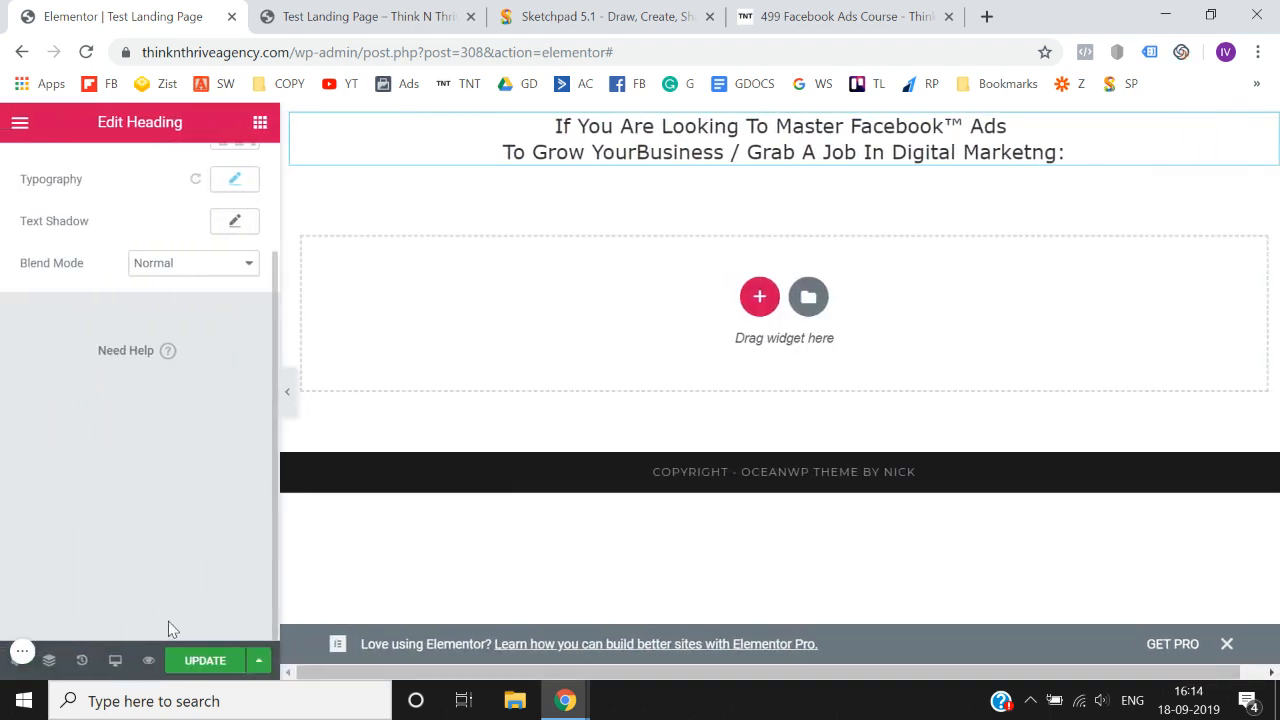
{"action": "left_click", "coordinate": [205, 660]}
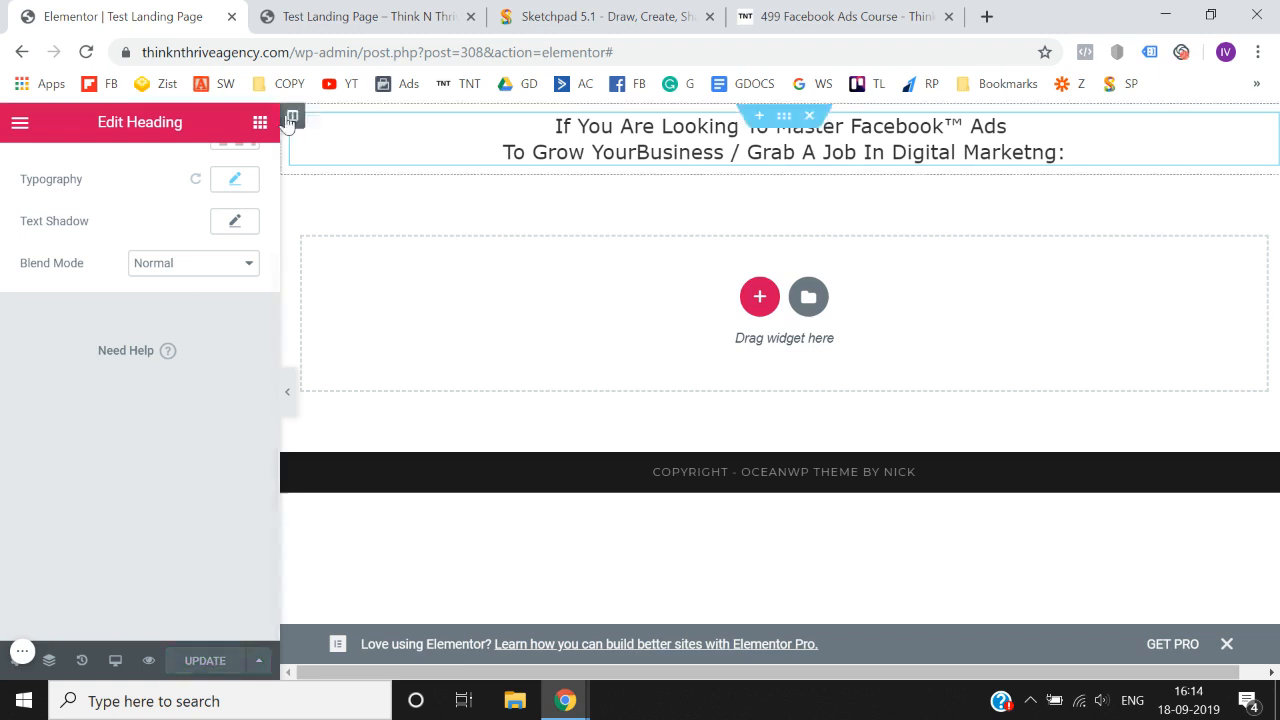
- Examine the purple headline banner on the 499 Facebook Ads Course page and return to the Elementor editor
{"action": "left_click", "coordinate": [259, 123]}
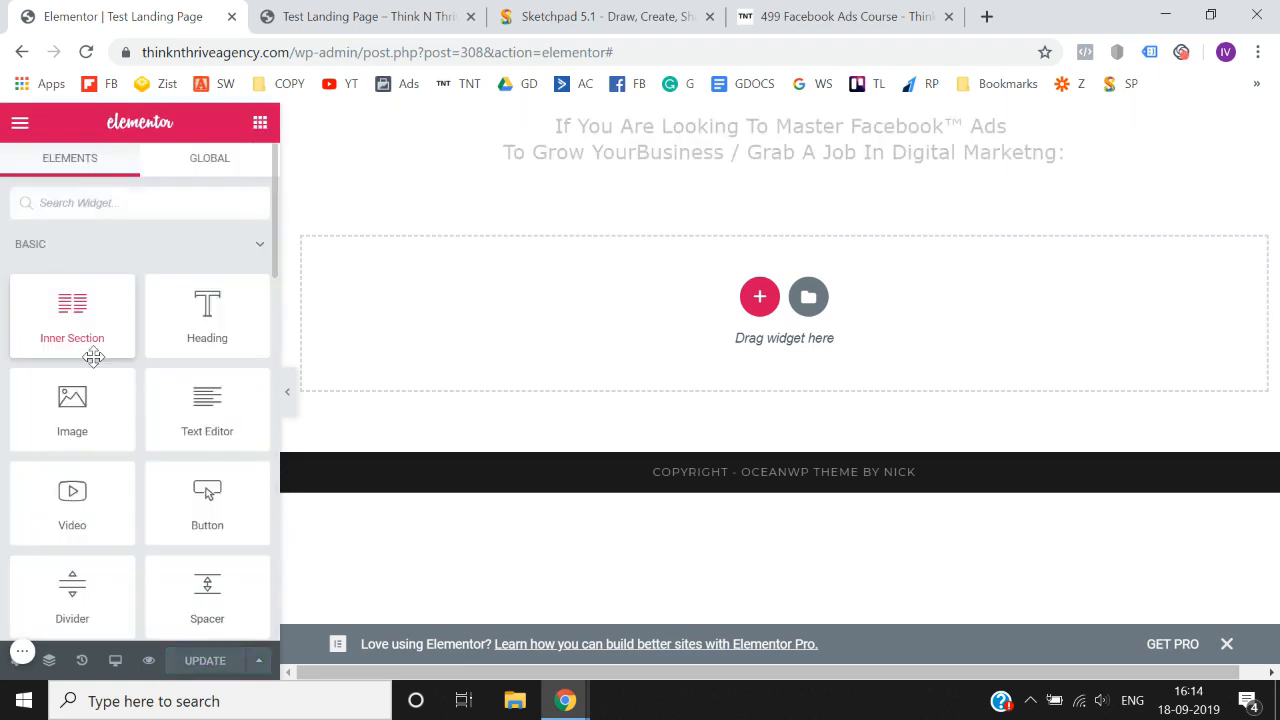
{"action": "left_click", "coordinate": [833, 22]}
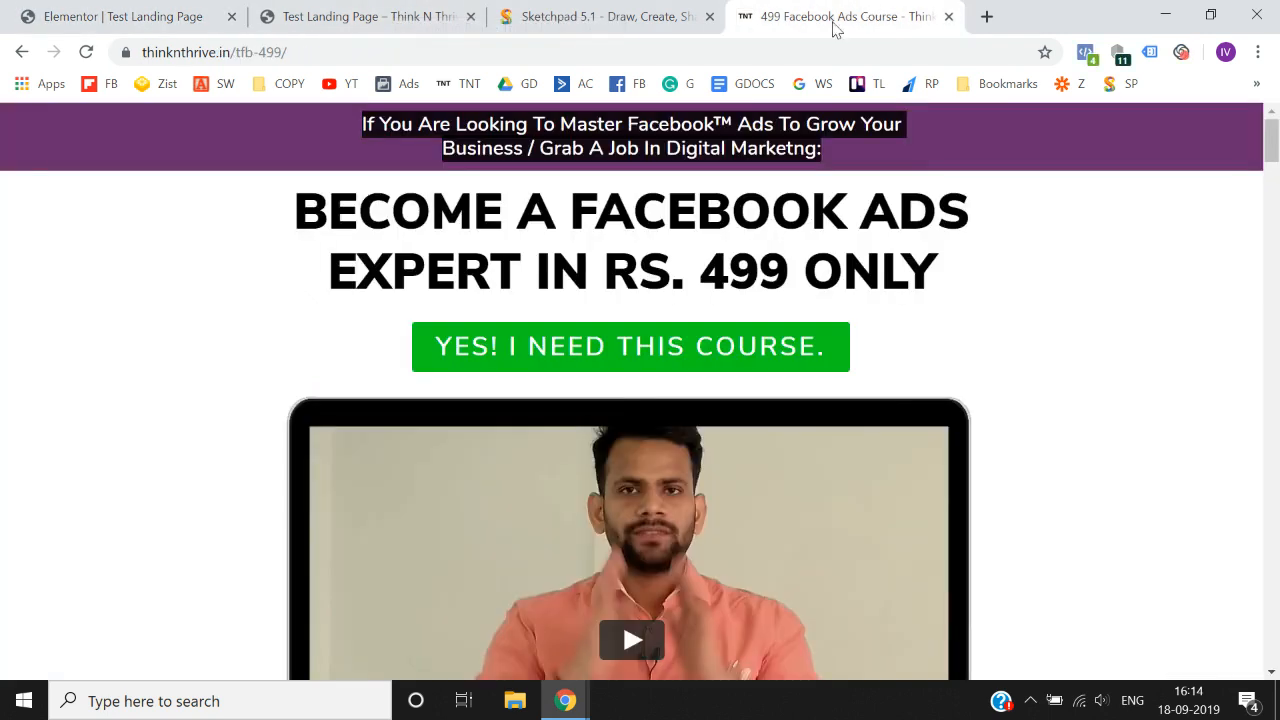
{"action": "left_click", "coordinate": [932, 169]}
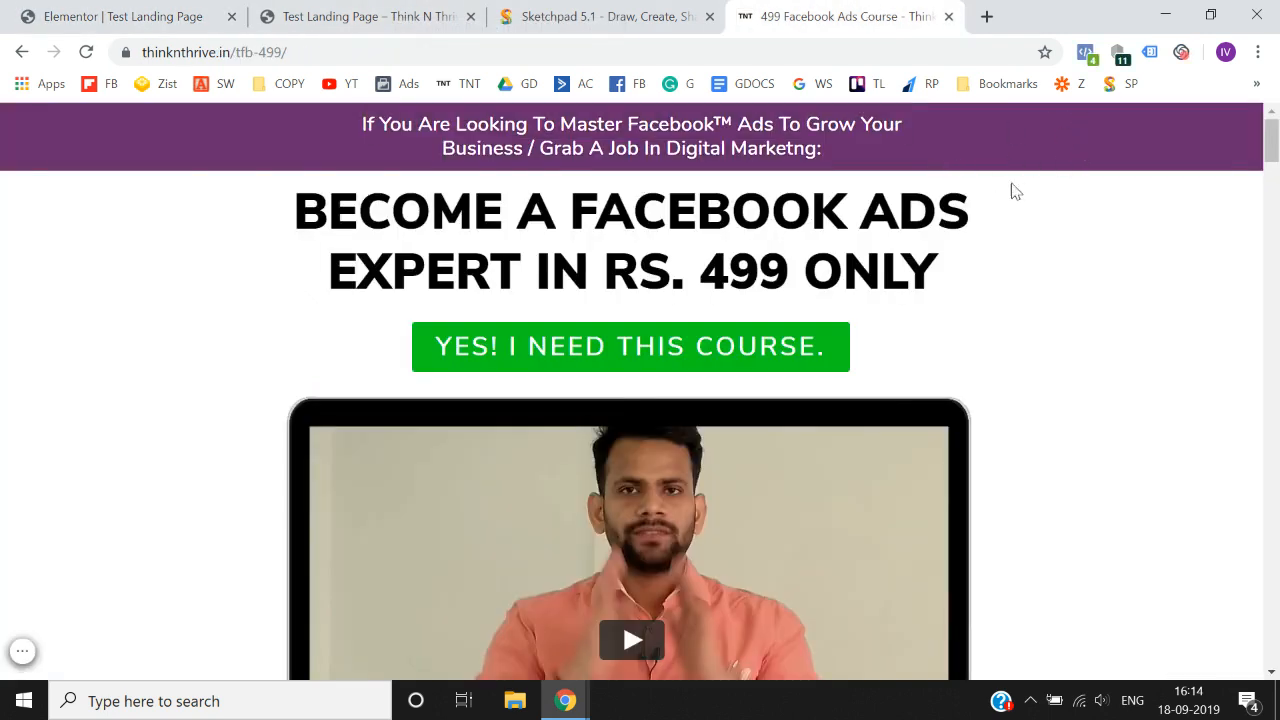
{"action": "left_click", "coordinate": [168, 14]}
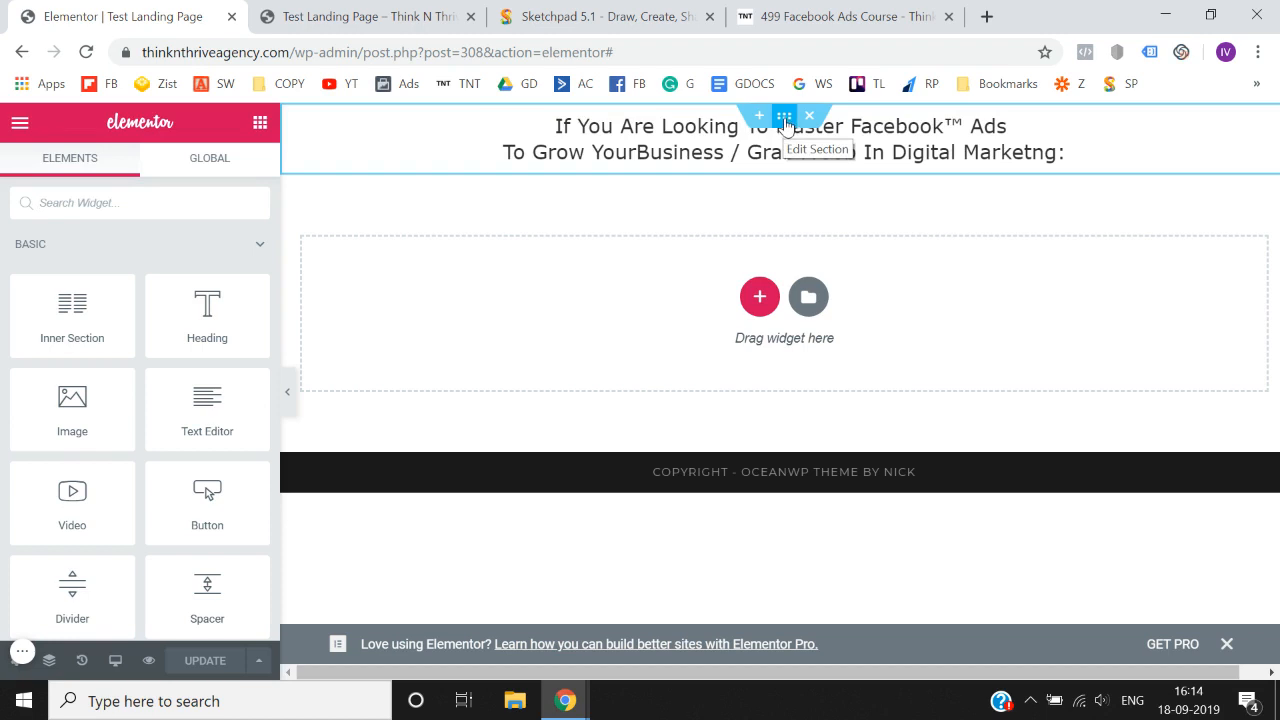
- Give the headline section a Classic background type and open its background color picker
{"action": "left_click", "coordinate": [786, 118]}
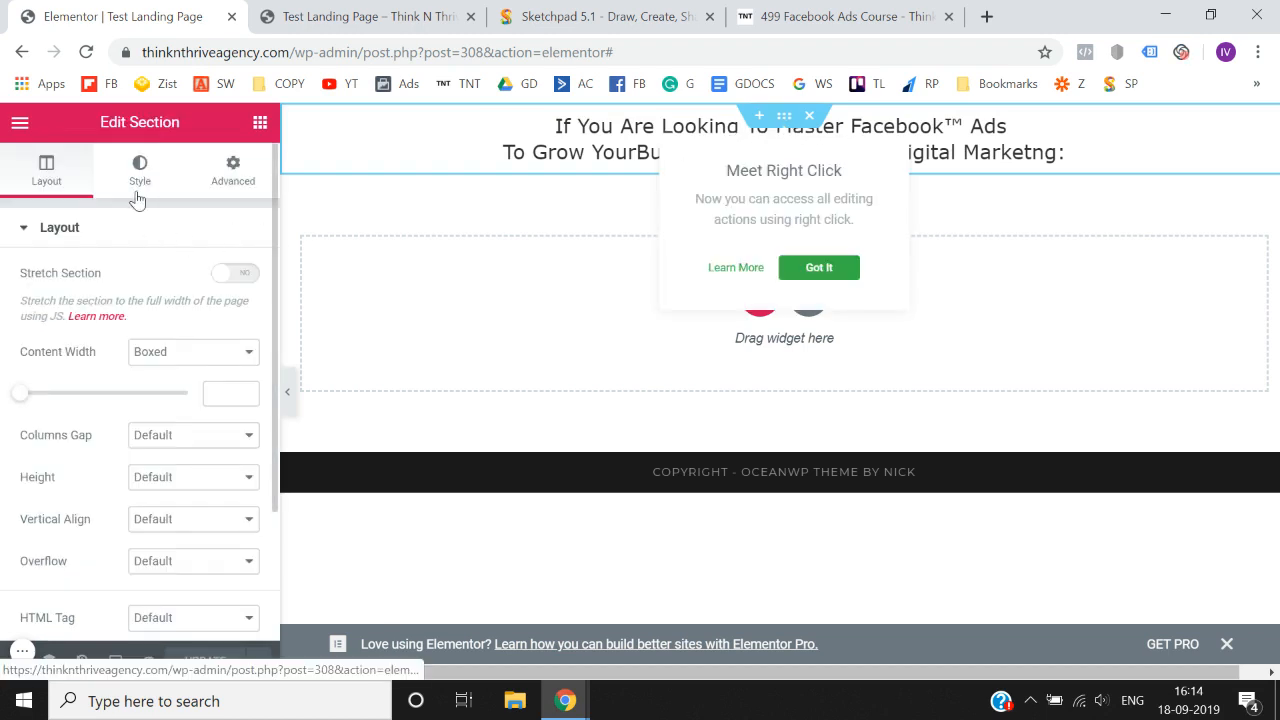
{"action": "left_click", "coordinate": [138, 198]}
{"action": "scroll", "coordinate": [143, 250], "scroll_direction": "down", "scroll_amount": 1}
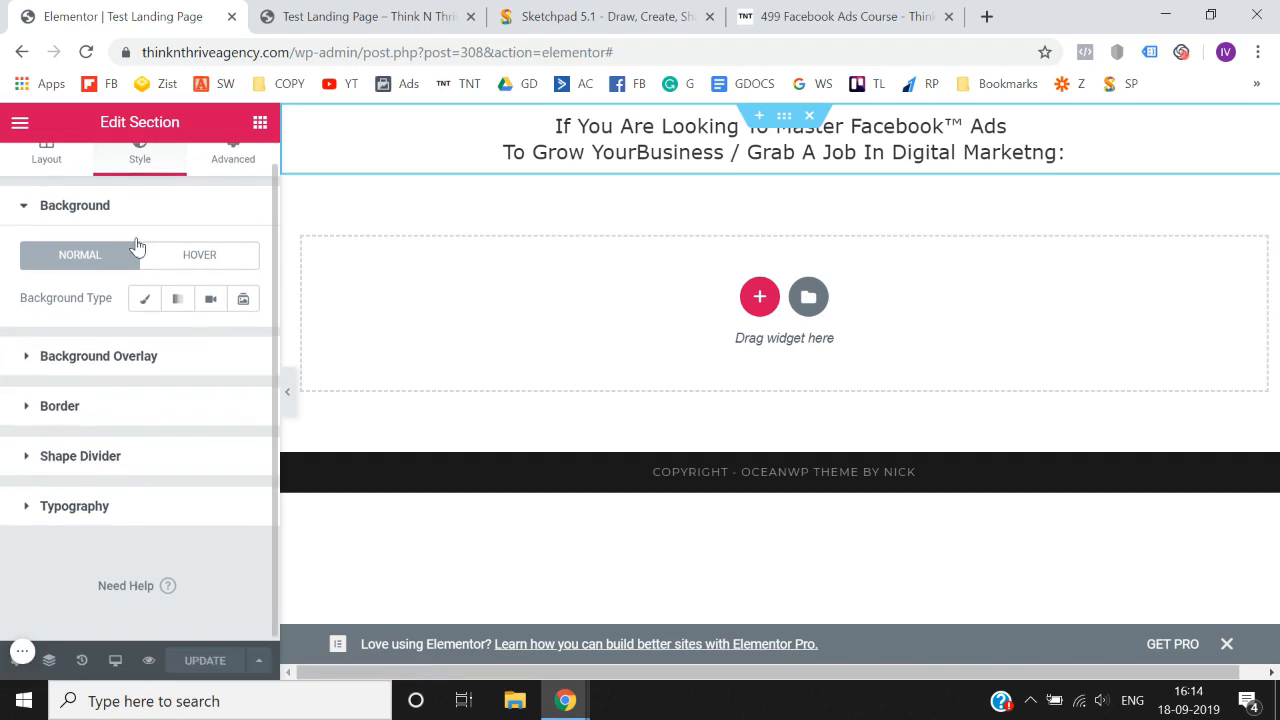
{"action": "left_click", "coordinate": [152, 305]}
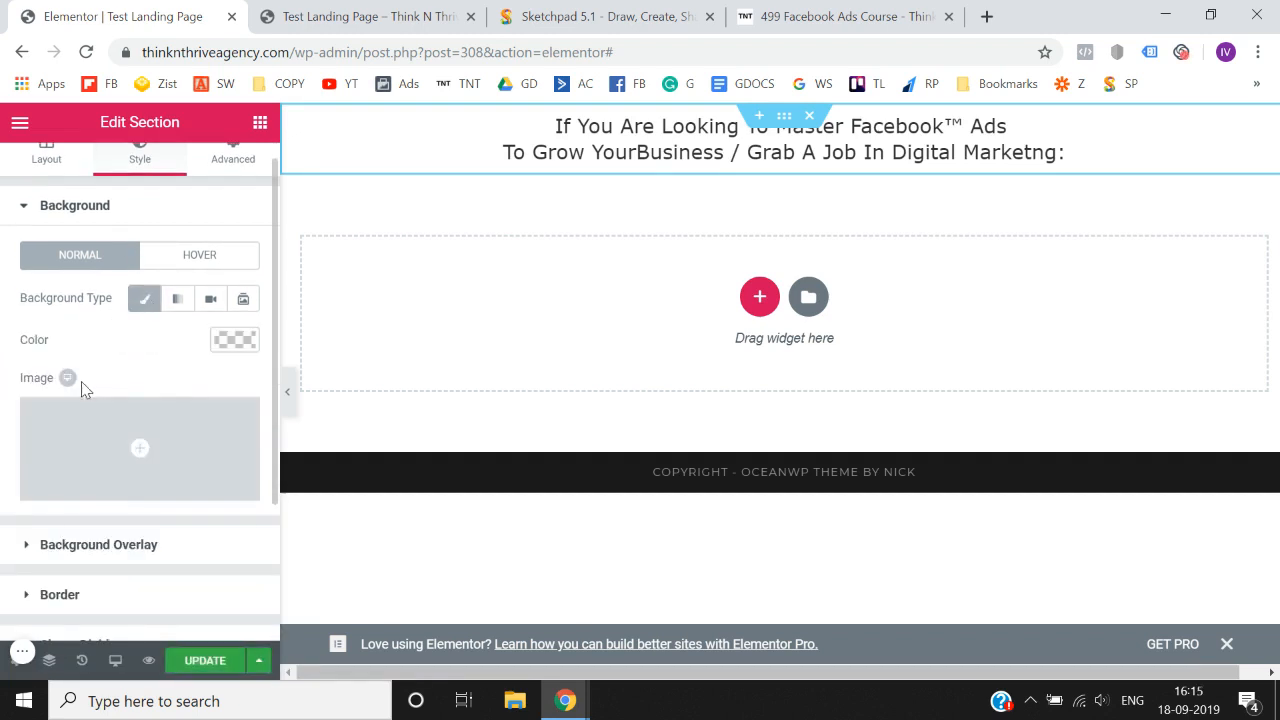
{"action": "scroll", "coordinate": [85, 385], "scroll_direction": "down", "scroll_amount": 1}
{"action": "left_click", "coordinate": [235, 300]}
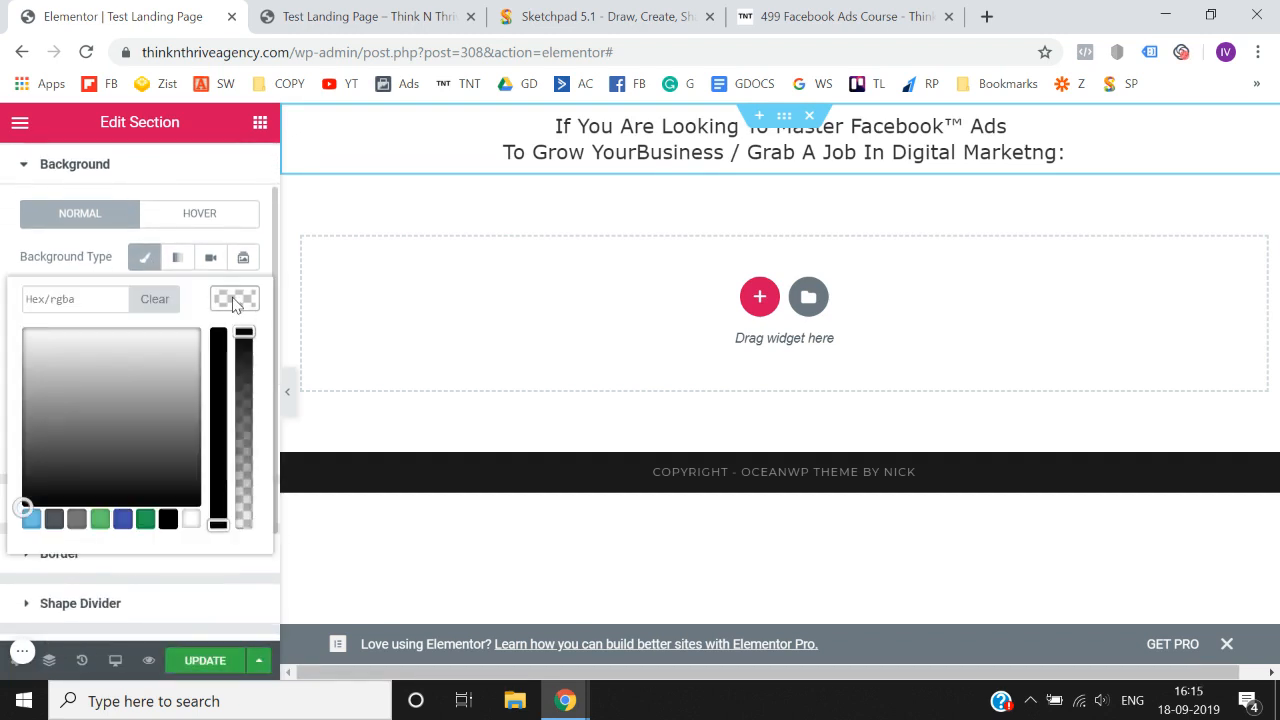
- Try the preset light green, blue, dark green and black swatches as the headline section's background color
{"action": "left_click", "coordinate": [99, 519]}
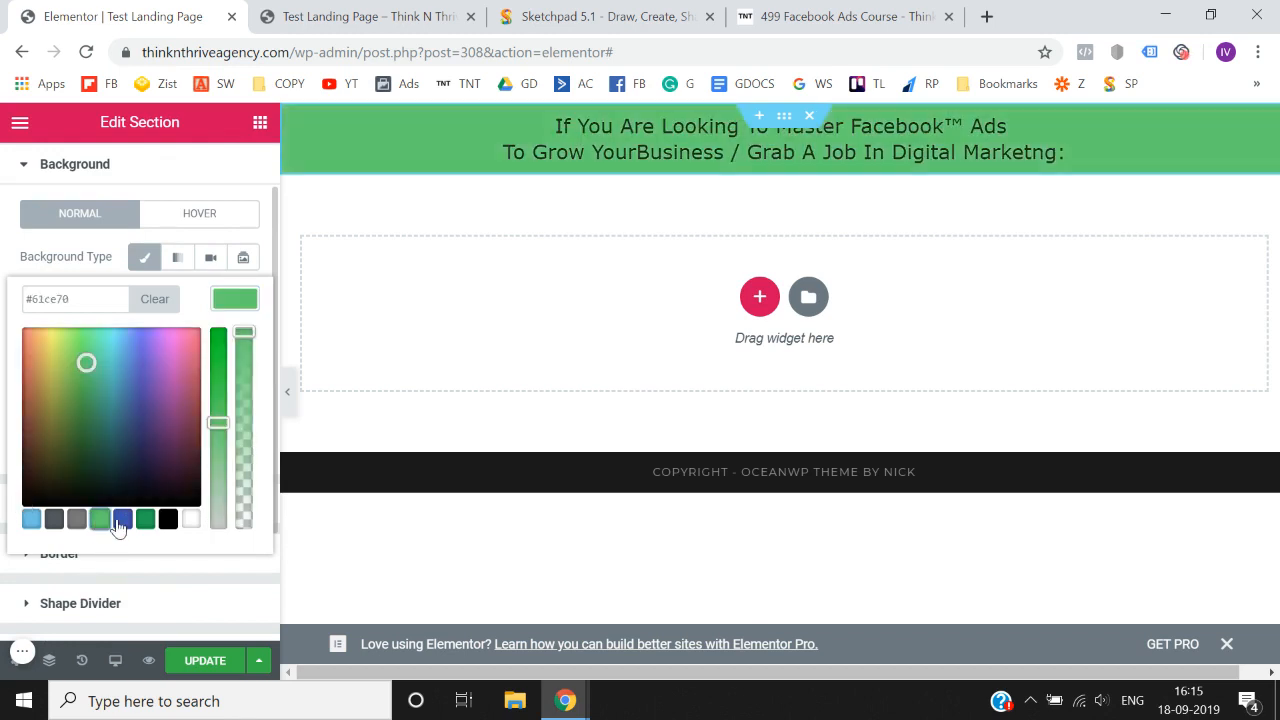
{"action": "left_click", "coordinate": [122, 519]}
{"action": "left_click", "coordinate": [143, 520]}
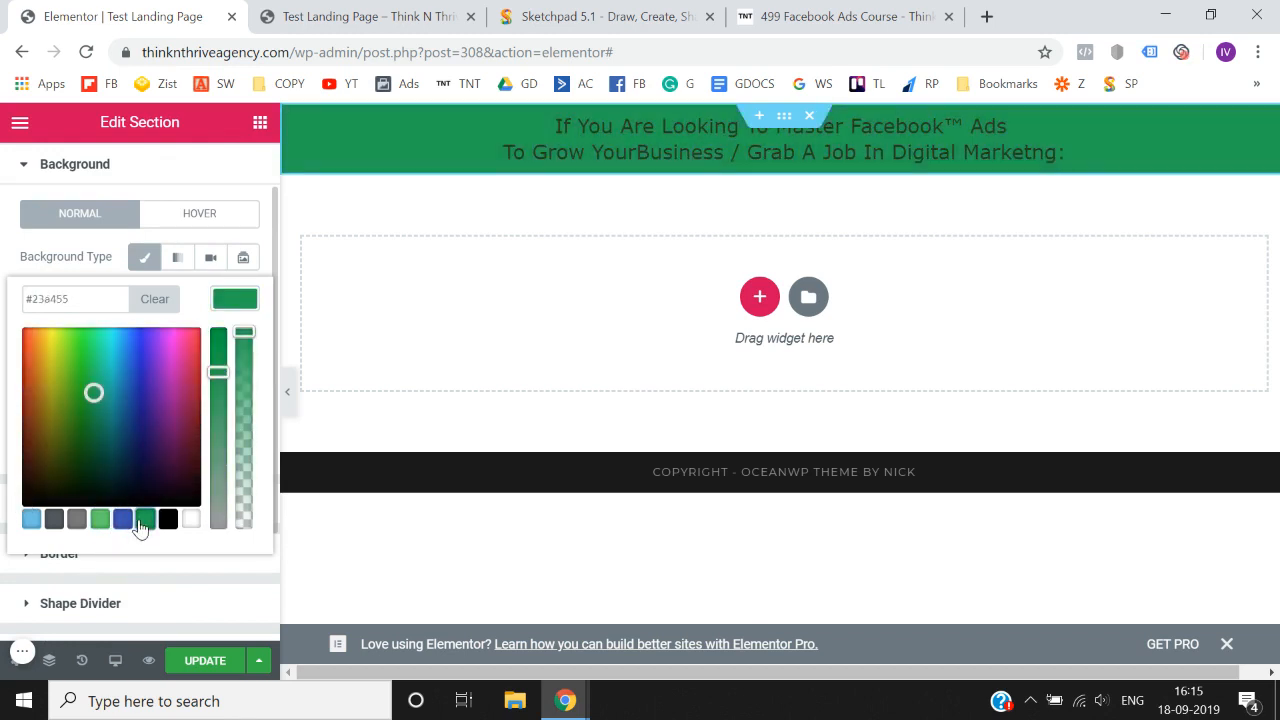
{"action": "left_click", "coordinate": [167, 520]}
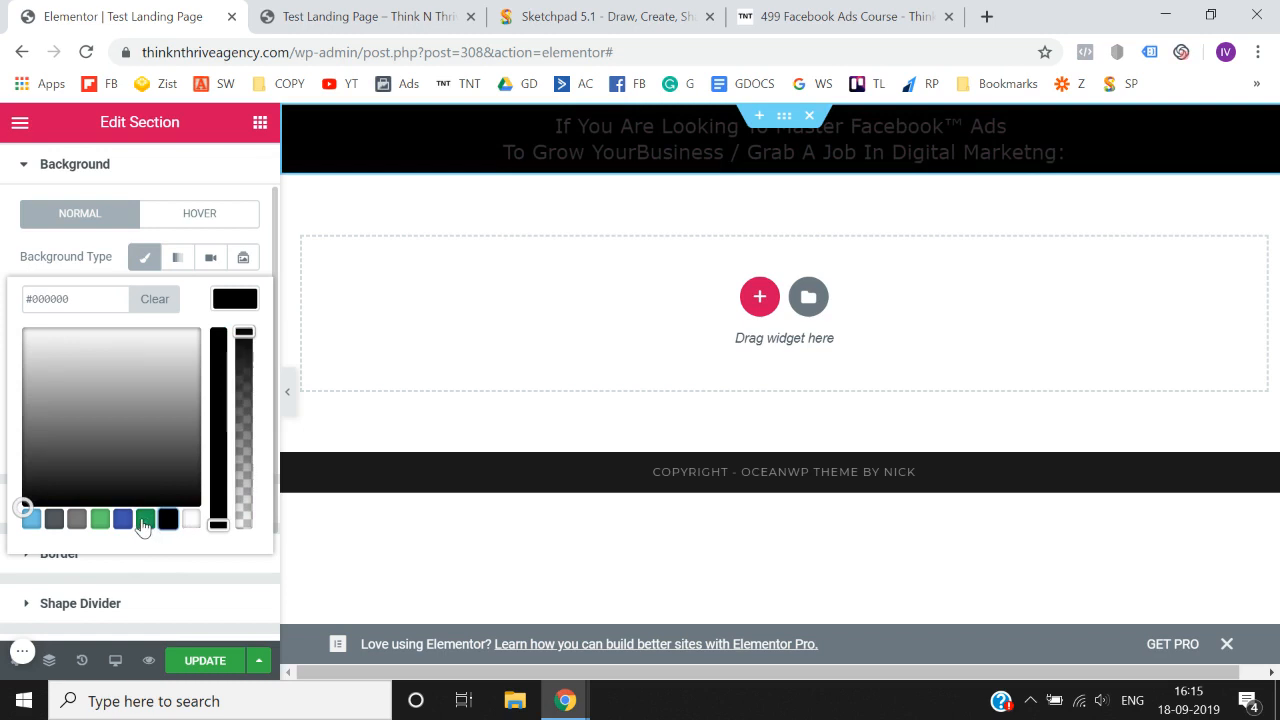
{"action": "left_click", "coordinate": [144, 520]}
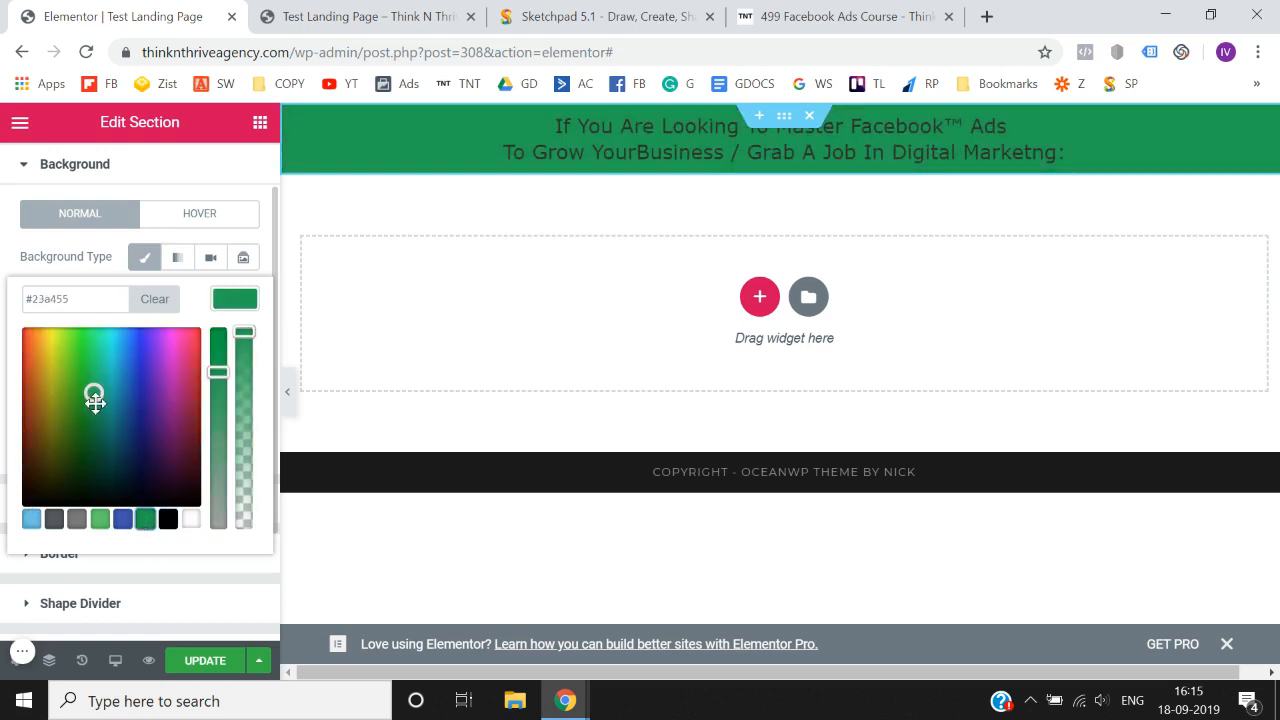
- Set the headline section's background color to red #e53030 and update the page
{"action": "mouse_move", "coordinate": [94, 388]}
{"action": "left_mouse_down"}
{"action": "mouse_move", "coordinate": [25, 338]}
{"action": "mouse_move", "coordinate": [14, 346]}
{"action": "left_mouse_up"}
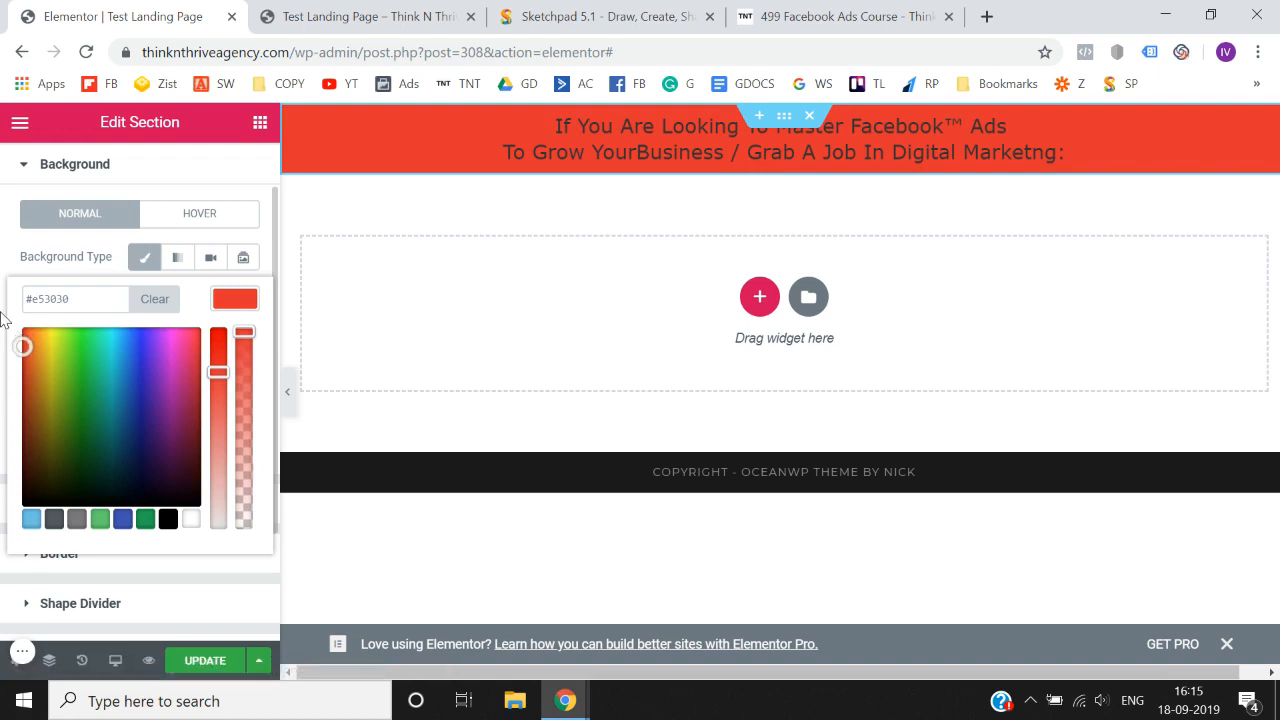
{"action": "left_click", "coordinate": [3, 320]}
{"action": "scroll", "coordinate": [5, 410], "scroll_direction": "down", "scroll_amount": 3}
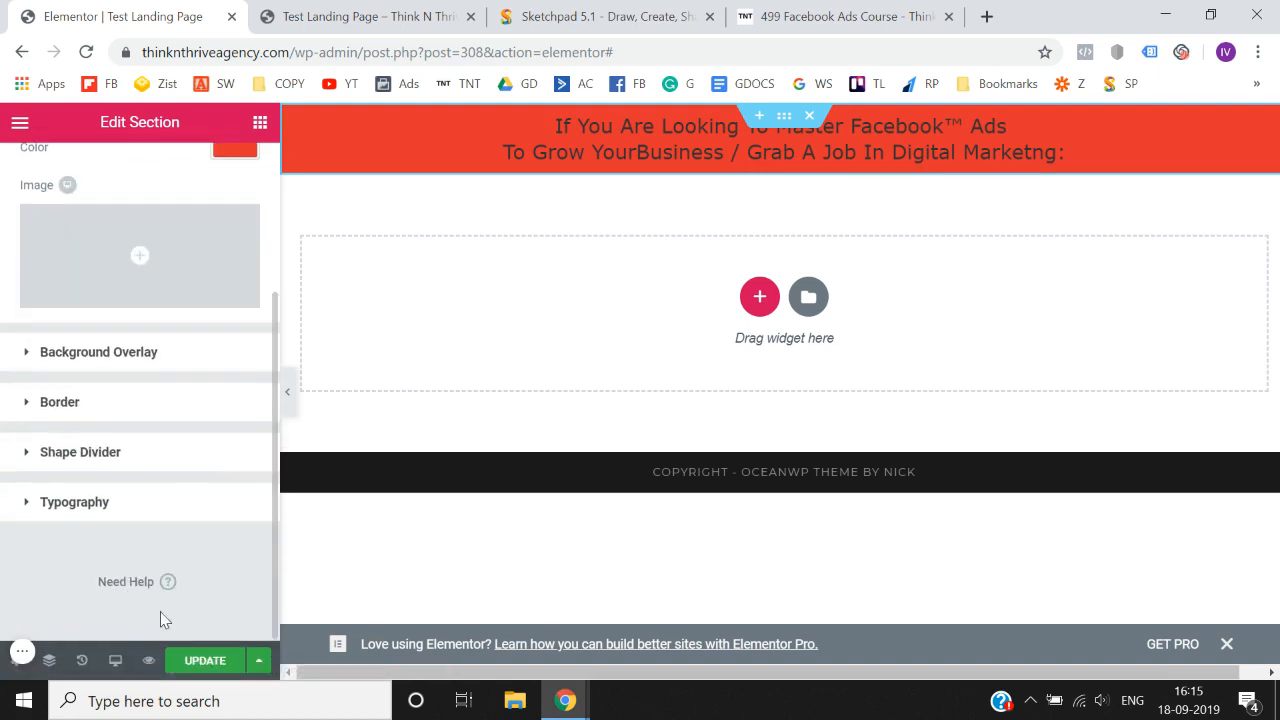
{"action": "left_click", "coordinate": [205, 662]}
- Preview the red headline section with the editing panel hidden and restore the panel
{"action": "scroll", "coordinate": [3, 563], "scroll_direction": "up", "scroll_amount": 3}
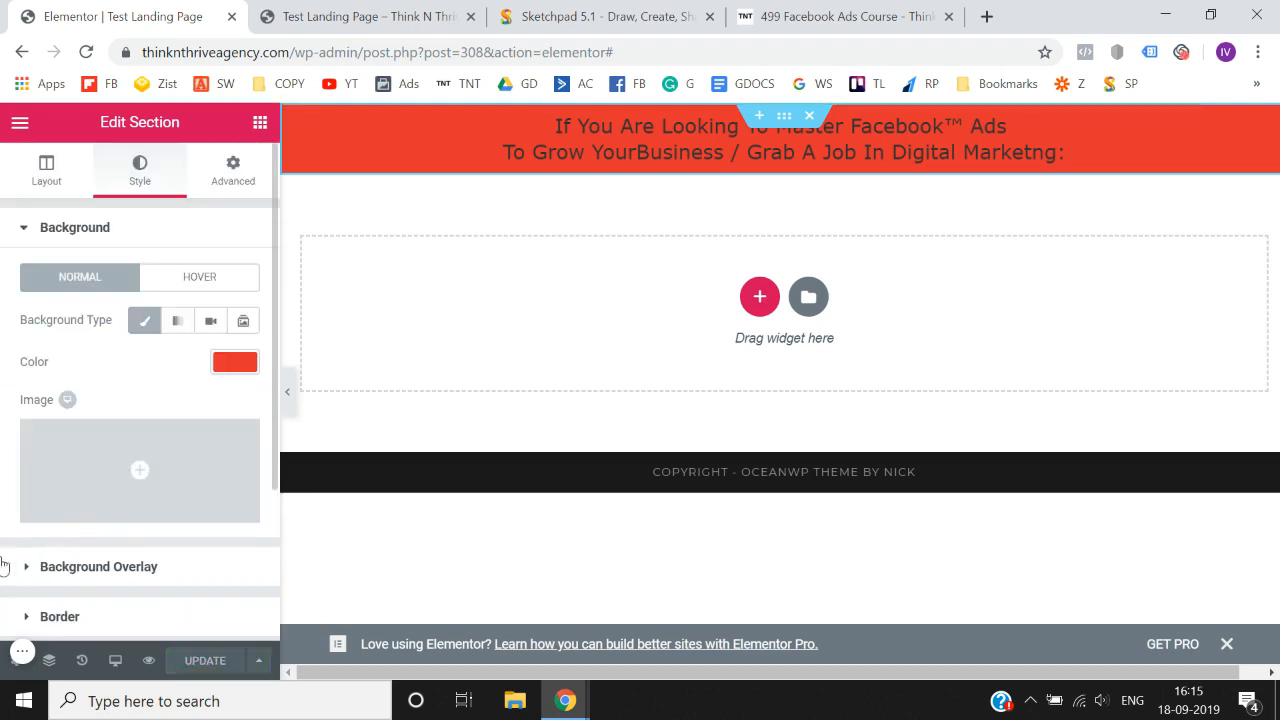
{"action": "left_click", "coordinate": [291, 406]}
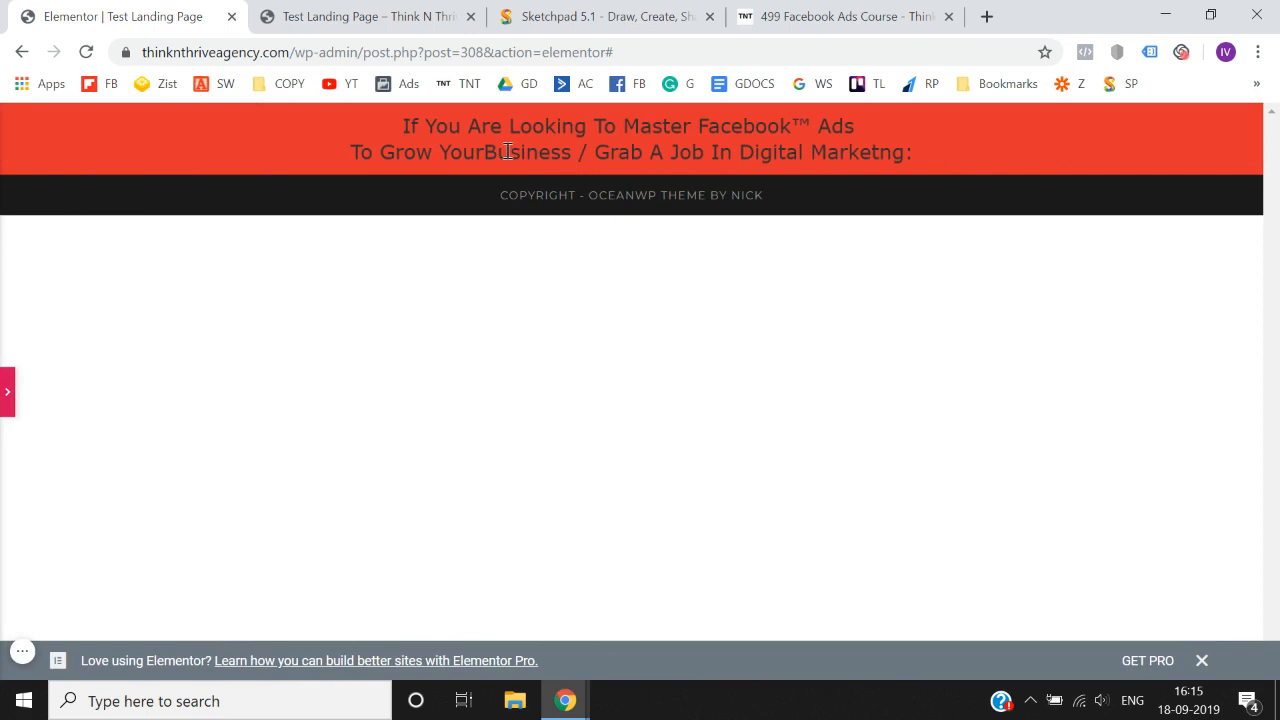
{"action": "left_click", "coordinate": [4, 395]}
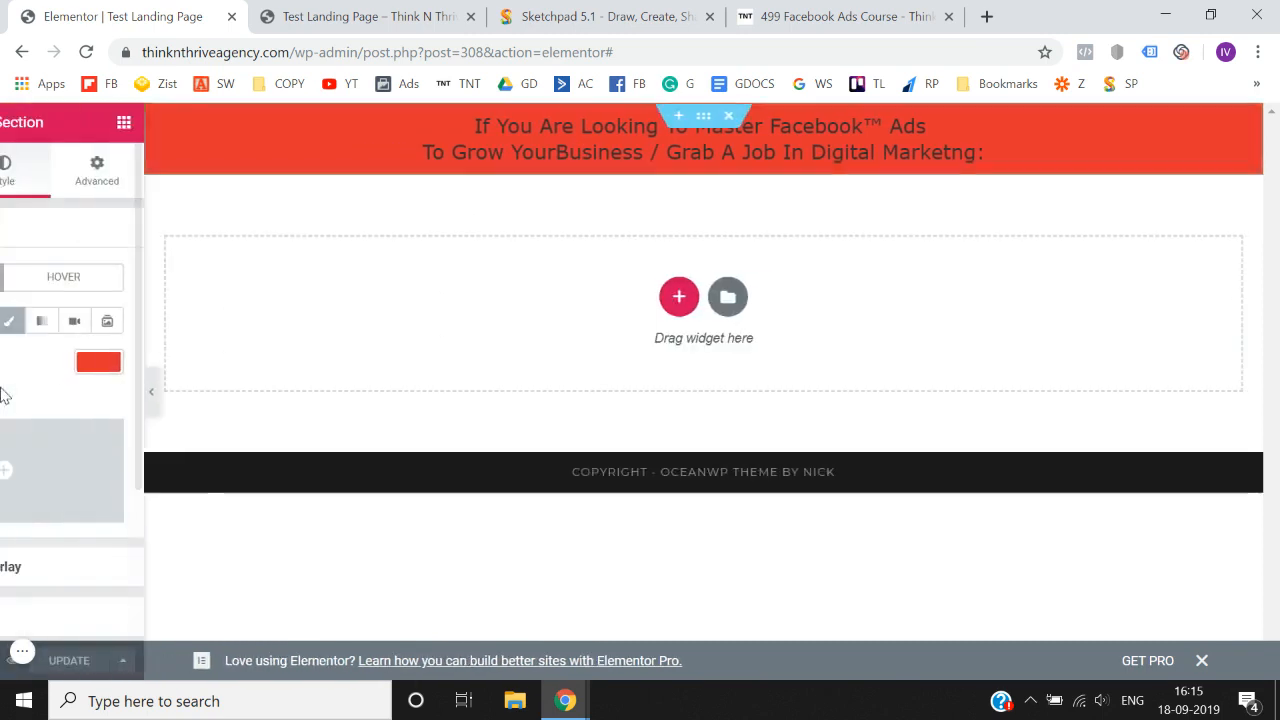
- Add an Image widget below the heading in the red section and delete it again
{"action": "left_click", "coordinate": [260, 124]}
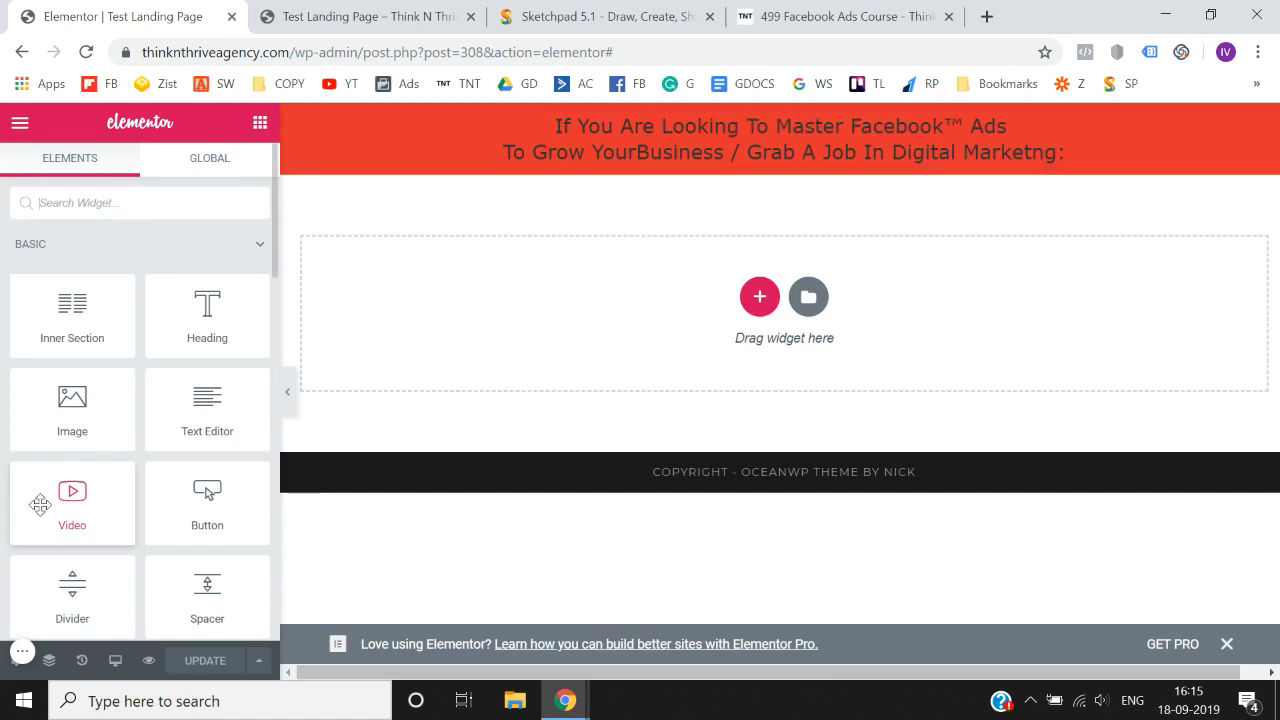
{"action": "left_click_drag", "start_coordinate": [62, 422], "coordinate": [753, 156]}
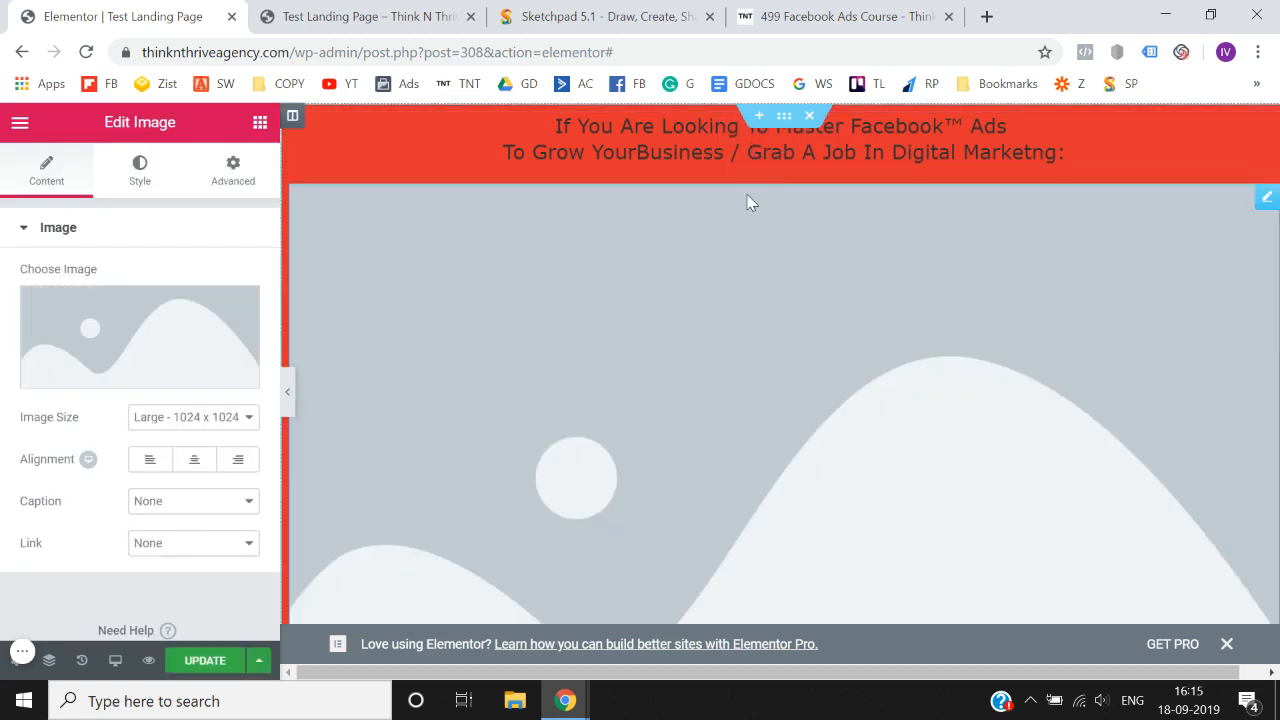
{"action": "right_click", "coordinate": [1265, 198]}
{"action": "left_click", "coordinate": [1146, 486]}
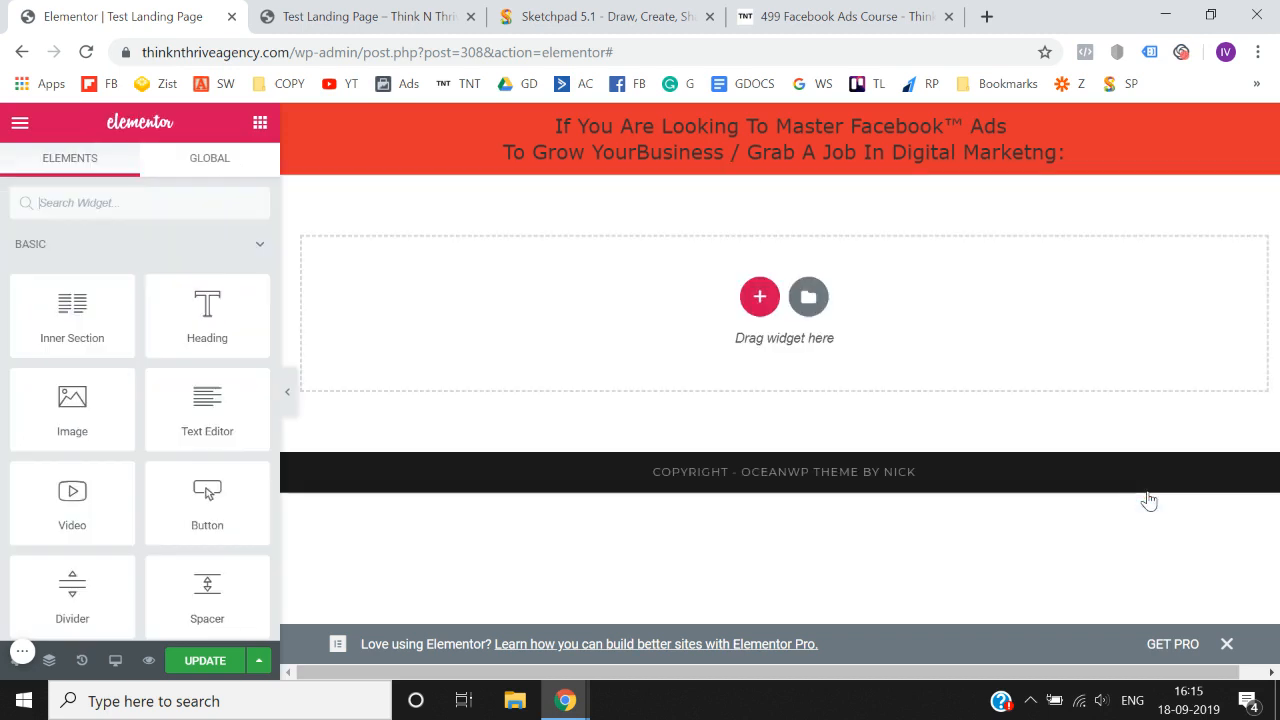
- Look through the available Basic, General and WordPress widgets in the Elementor widget library
{"action": "scroll", "coordinate": [176, 318], "scroll_direction": "down", "scroll_amount": 3}
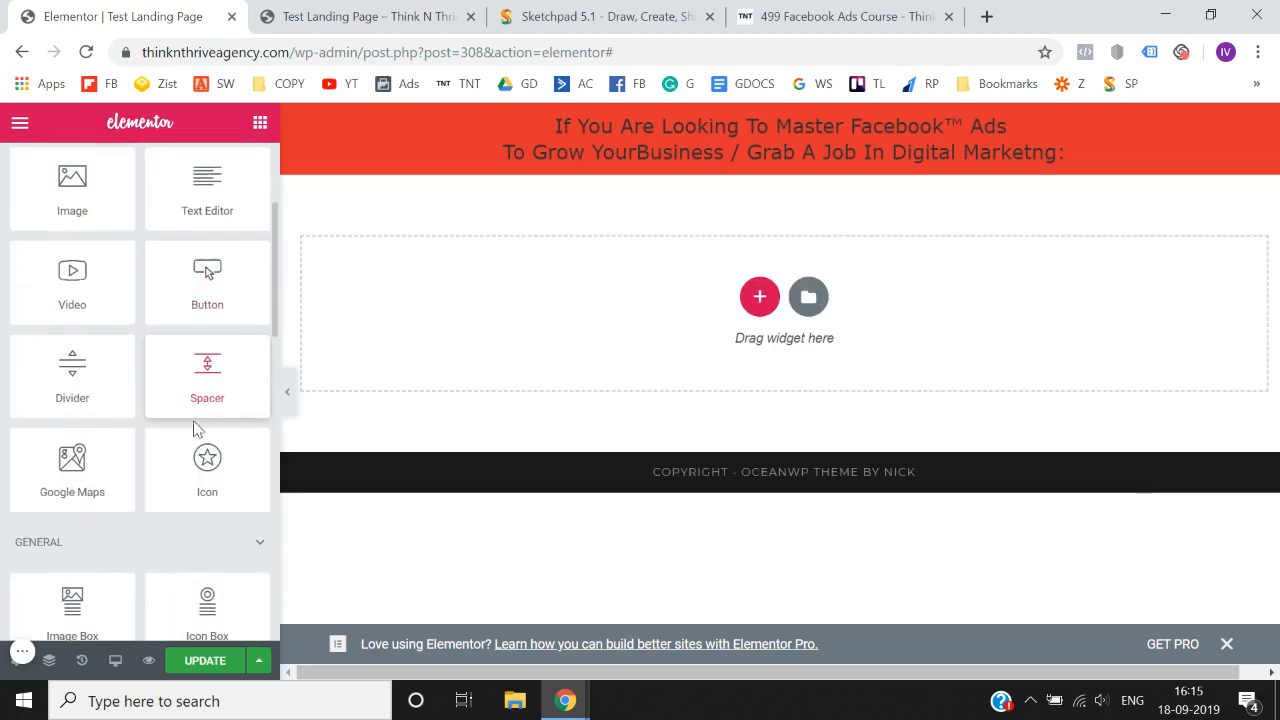
{"action": "scroll", "coordinate": [108, 426], "scroll_direction": "down", "scroll_amount": 2}
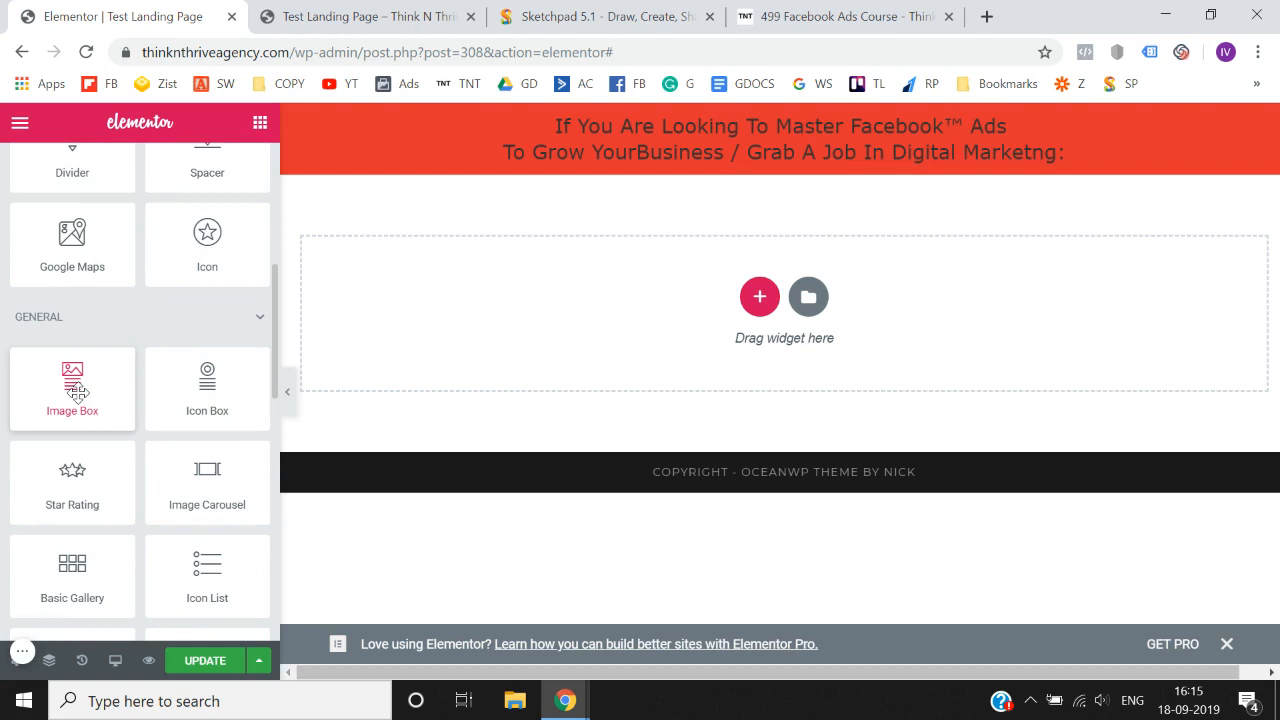
{"action": "left_click_drag", "start_coordinate": [77, 393], "coordinate": [116, 378]}
{"action": "scroll", "coordinate": [116, 378], "scroll_direction": "down", "scroll_amount": 4}
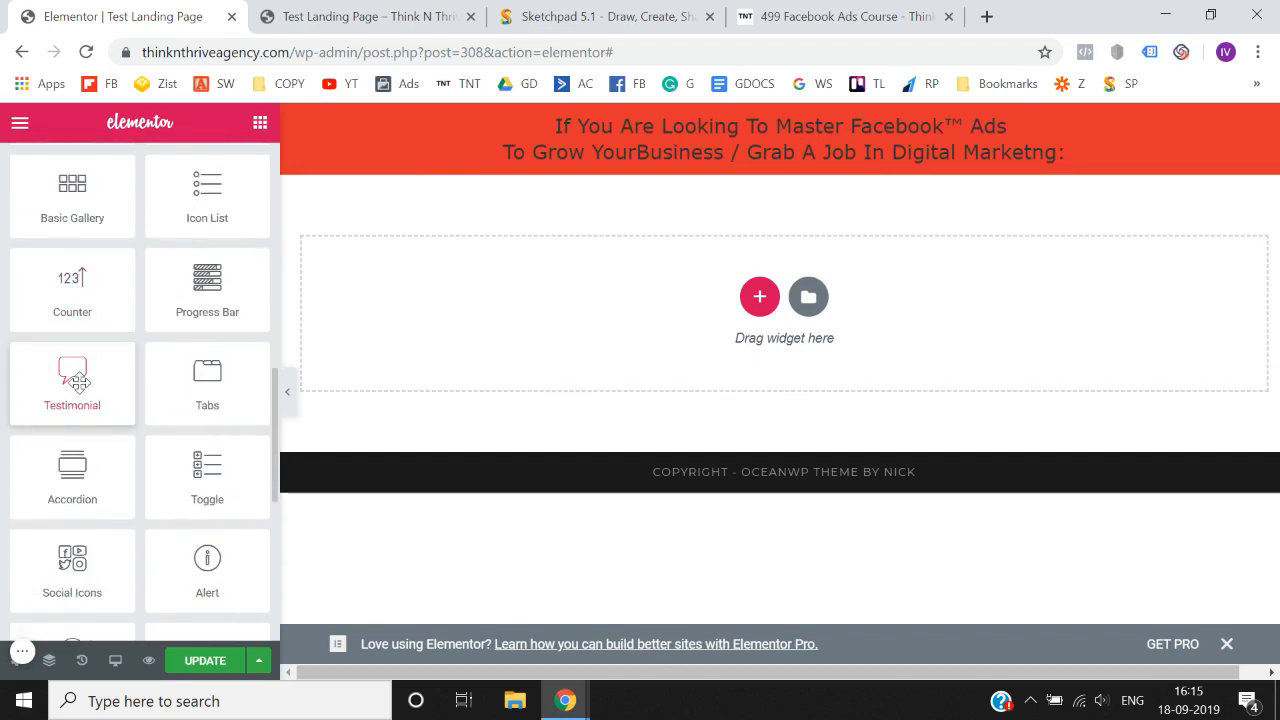
{"action": "left_click_drag", "start_coordinate": [78, 382], "coordinate": [2, 438]}
{"action": "scroll", "coordinate": [2, 438], "scroll_direction": "down", "scroll_amount": 3}
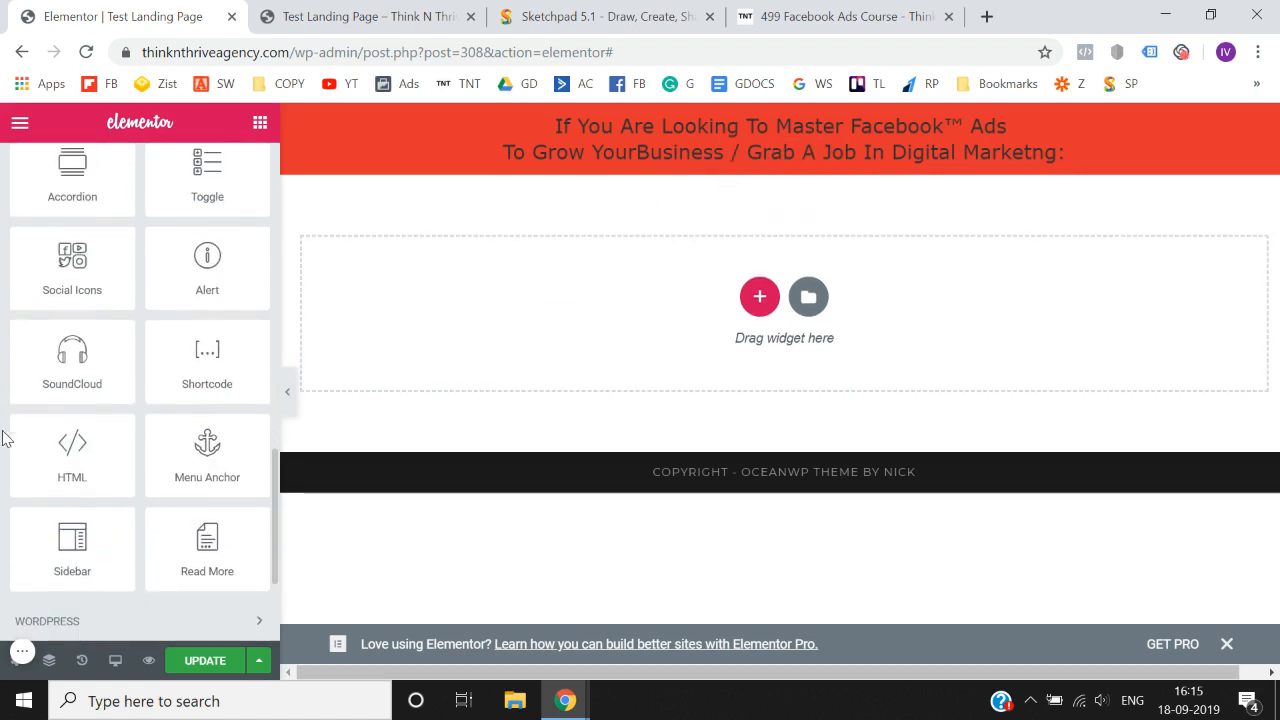
{"action": "scroll", "coordinate": [2, 438], "scroll_direction": "down", "scroll_amount": 2}
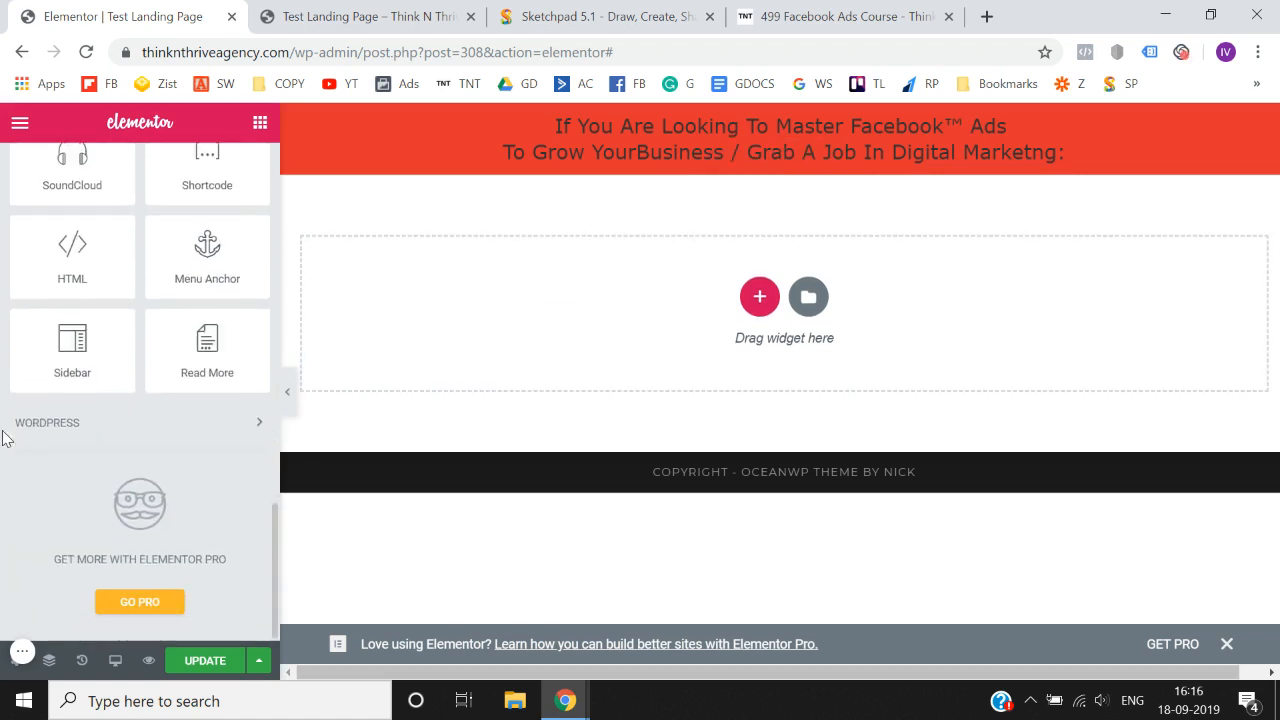
{"action": "scroll", "coordinate": [2, 438], "scroll_direction": "up", "scroll_amount": 10}
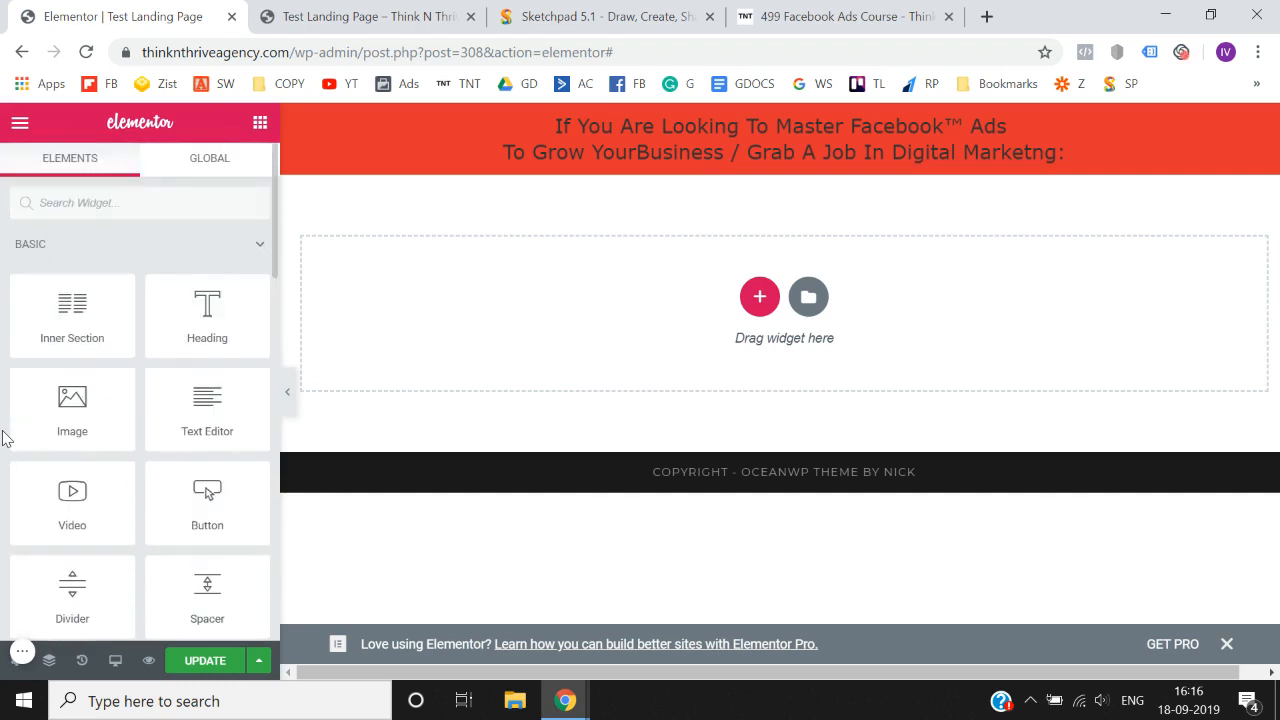
{"action": "scroll", "coordinate": [2, 438], "scroll_direction": "down", "scroll_amount": 10}
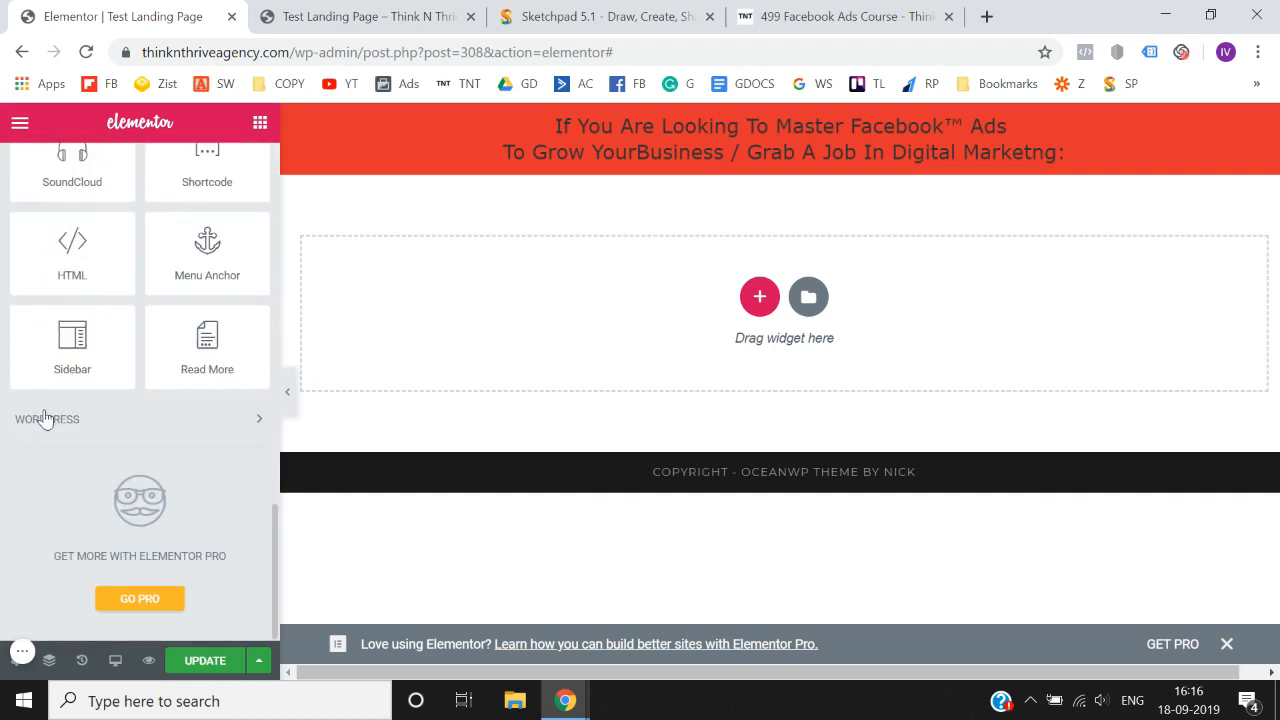
{"action": "left_click", "coordinate": [45, 419]}
- Insert a two-column Inner Section below the heading in the red headline section
{"action": "scroll", "coordinate": [3, 398], "scroll_direction": "up", "scroll_amount": 10}
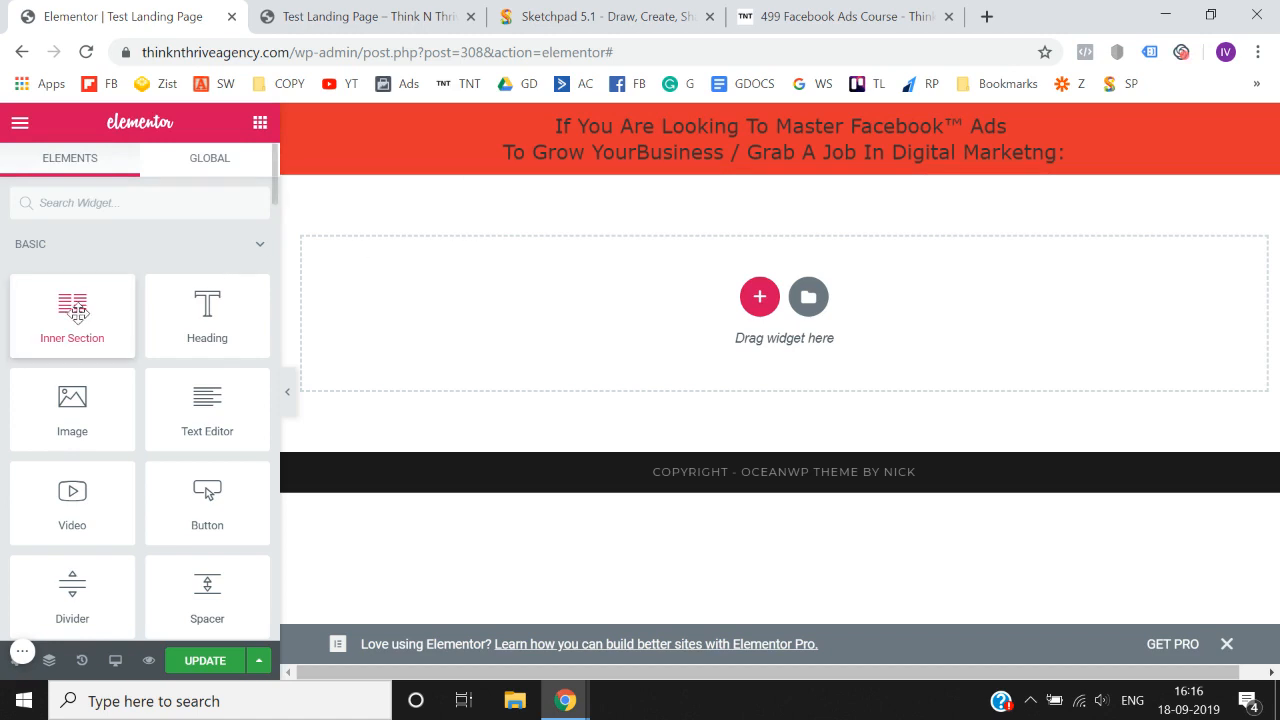
{"action": "left_click_drag", "start_coordinate": [78, 312], "coordinate": [736, 154]}
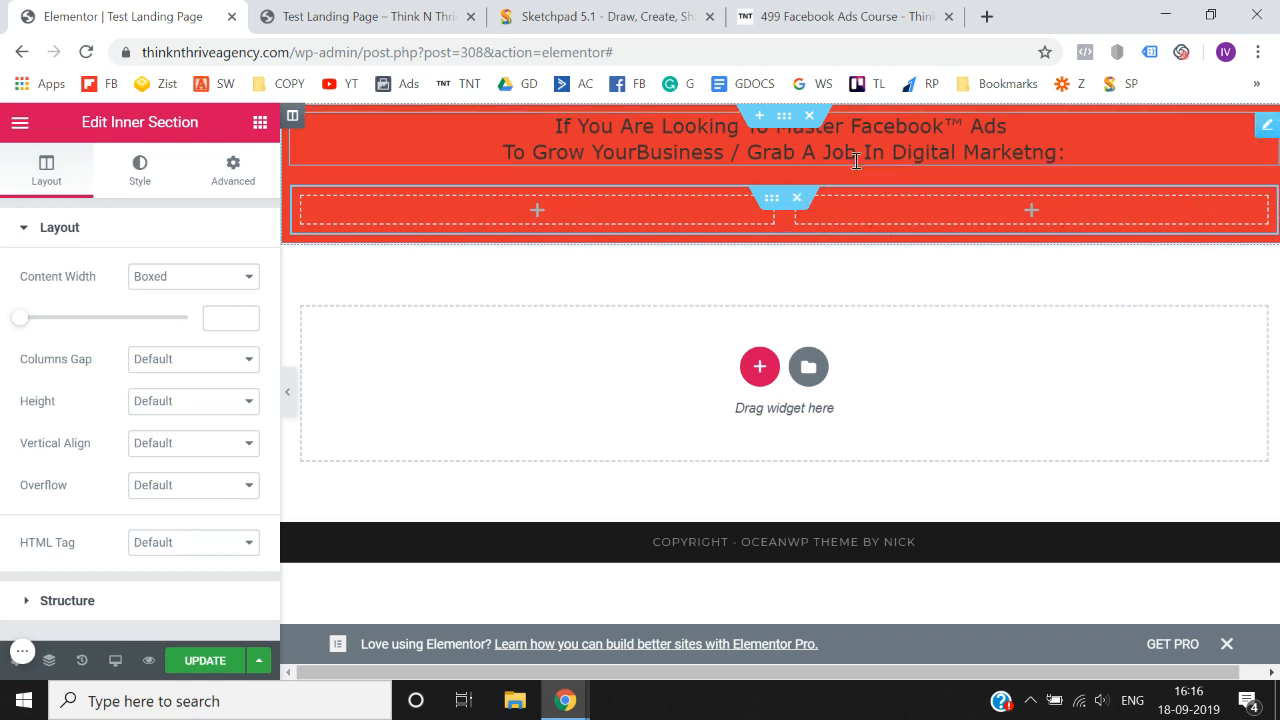
- Delete the two-column inner section below the heading in the red headline section
{"action": "left_click", "coordinate": [804, 208]}
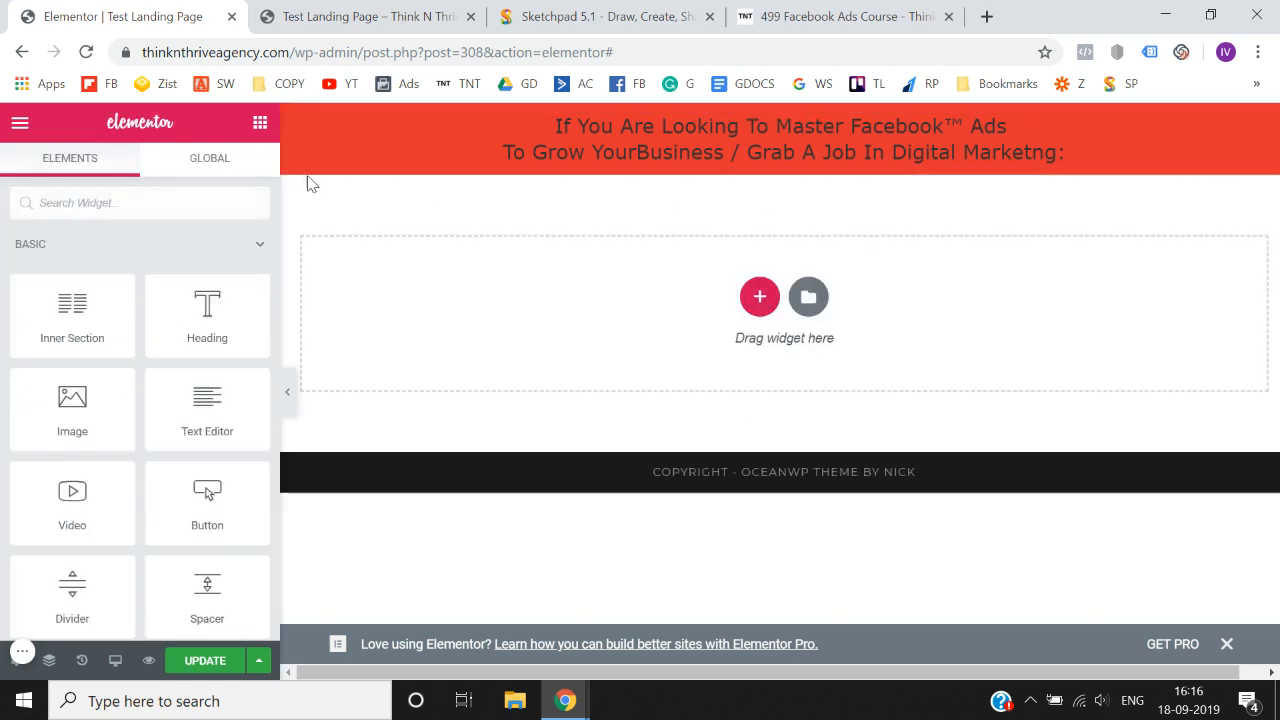
- Add a Button widget below the heading in the red section and delete it again
{"action": "scroll", "coordinate": [230, 400], "scroll_direction": "down", "scroll_amount": 1}
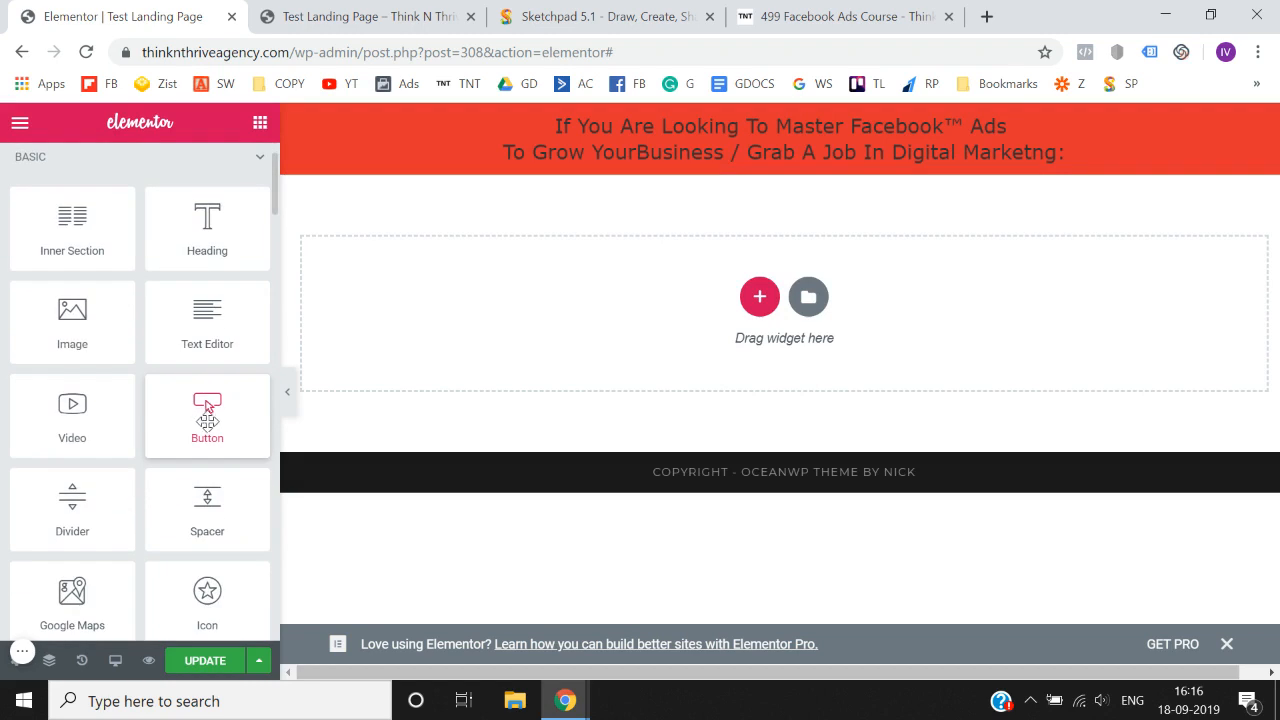
{"action": "left_click_drag", "start_coordinate": [207, 410], "coordinate": [745, 163]}
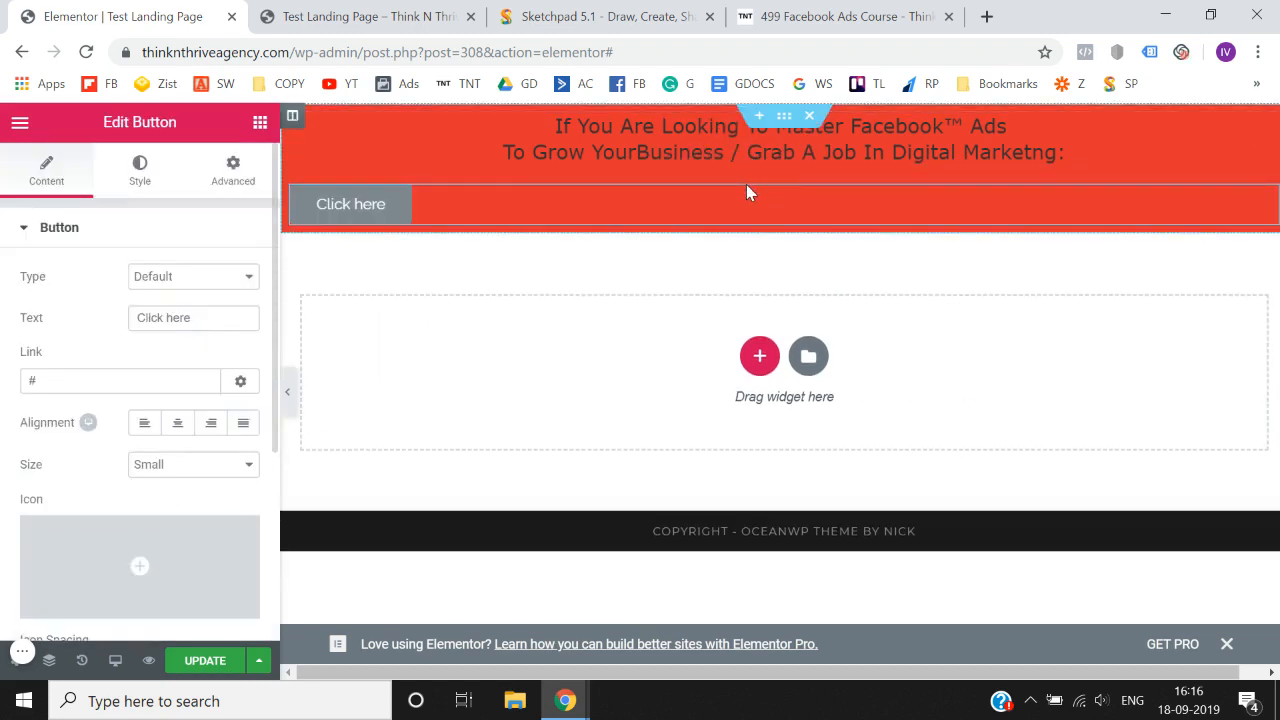
{"action": "right_click", "coordinate": [1267, 207]}
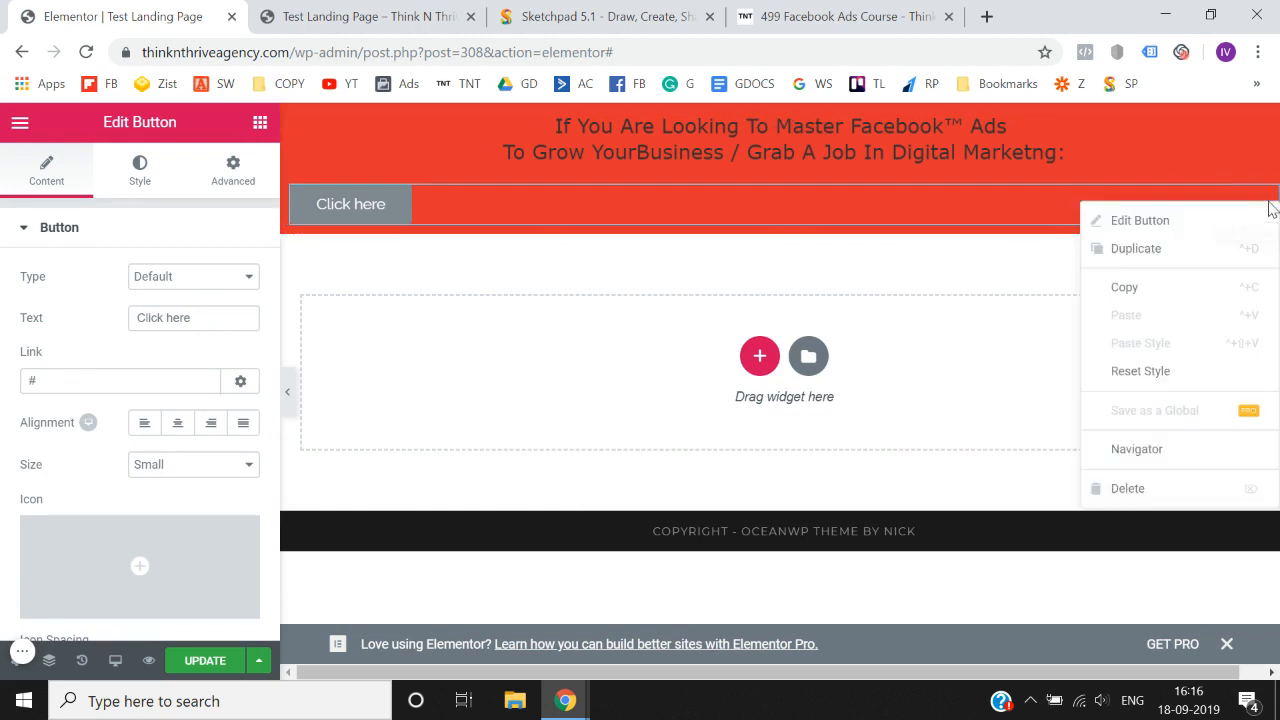
{"action": "left_click", "coordinate": [1146, 490]}
- Add an Icon widget below the heading in the red section and delete it again
{"action": "scroll", "coordinate": [185, 385], "scroll_direction": "down", "scroll_amount": 4}
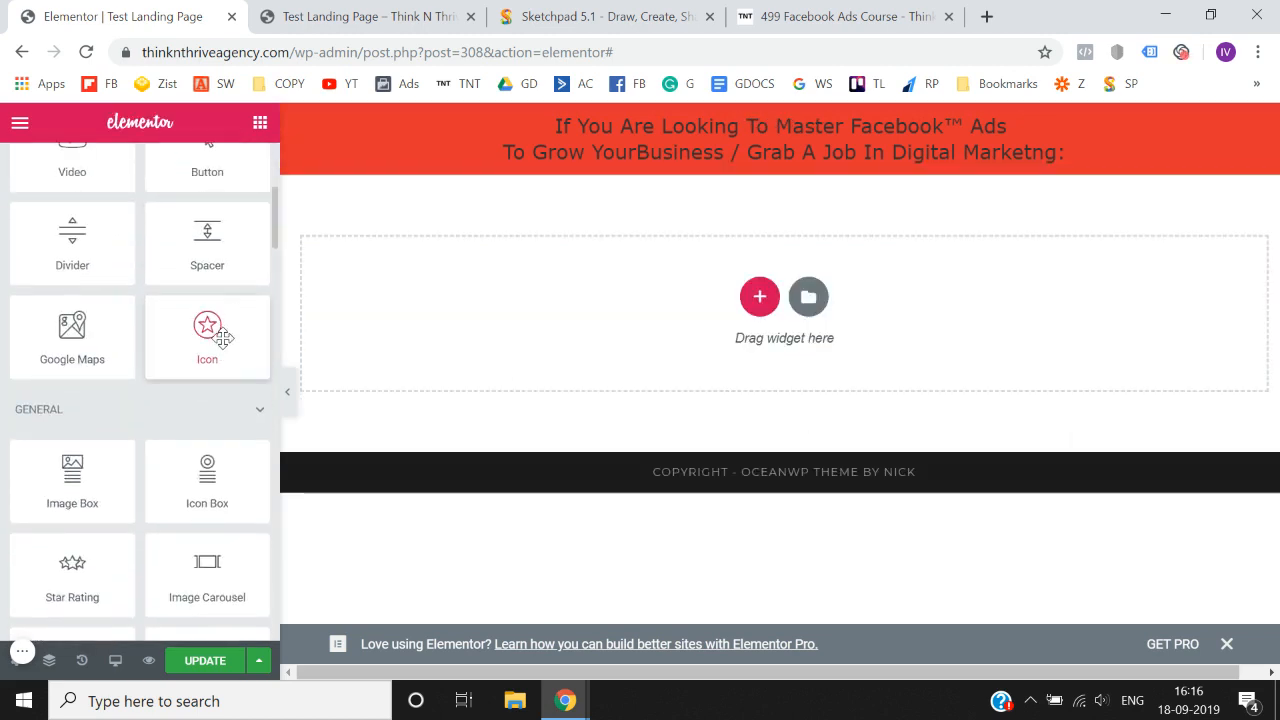
{"action": "left_click_drag", "start_coordinate": [222, 338], "coordinate": [782, 157]}
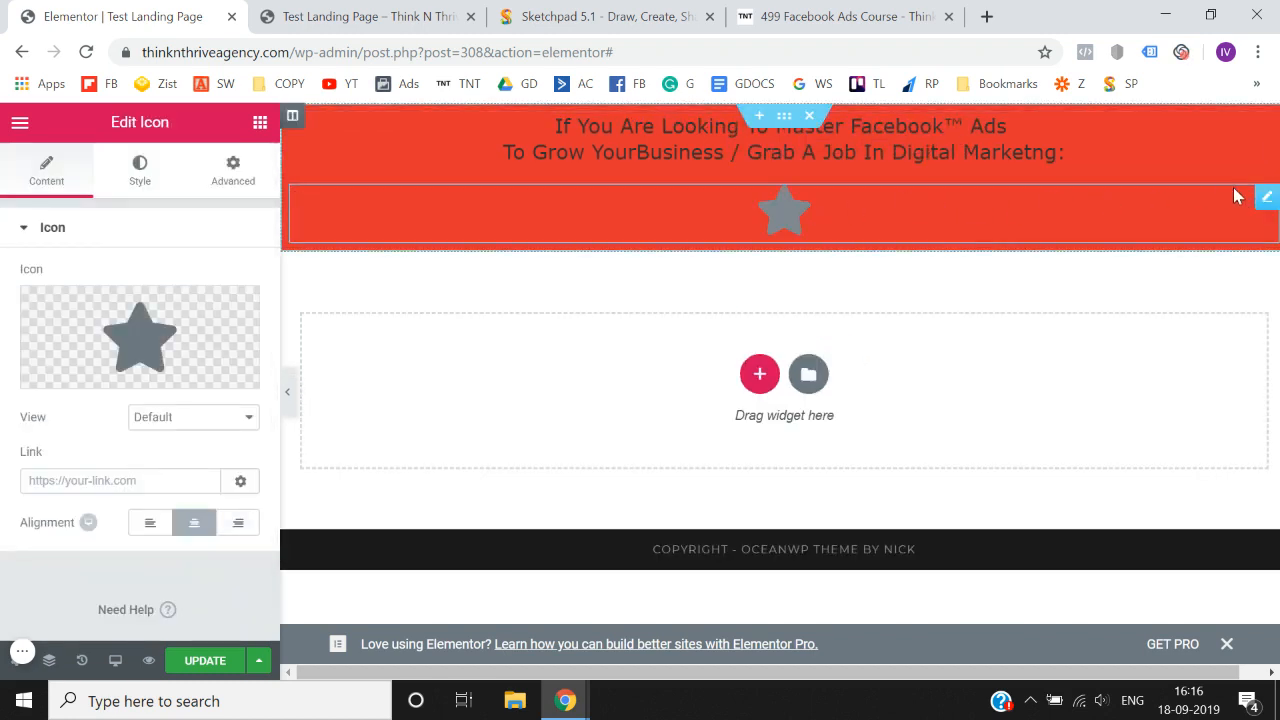
{"action": "right_click", "coordinate": [1266, 198]}
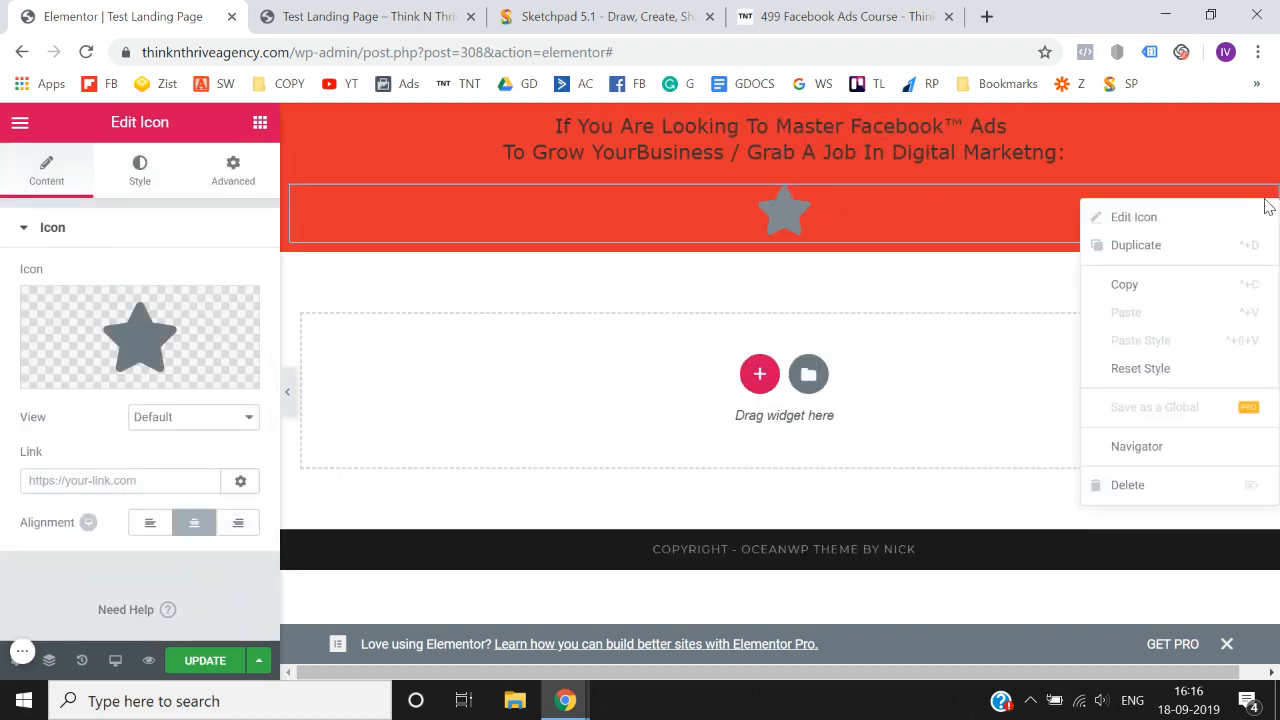
{"action": "left_click", "coordinate": [1193, 487]}
- Add a Counter widget from the General group below the heading in the red section and delete it again
{"action": "scroll", "coordinate": [207, 487], "scroll_direction": "down", "scroll_amount": 6}
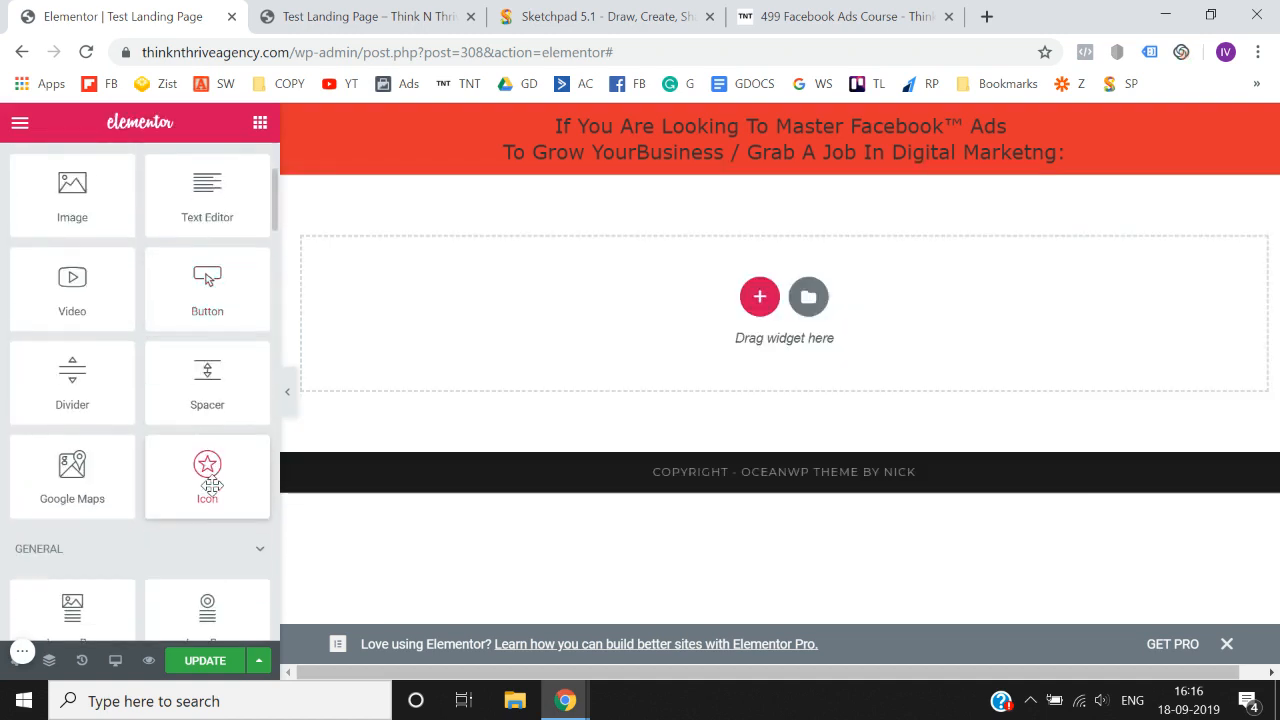
{"action": "scroll", "coordinate": [37, 504], "scroll_direction": "down", "scroll_amount": 1}
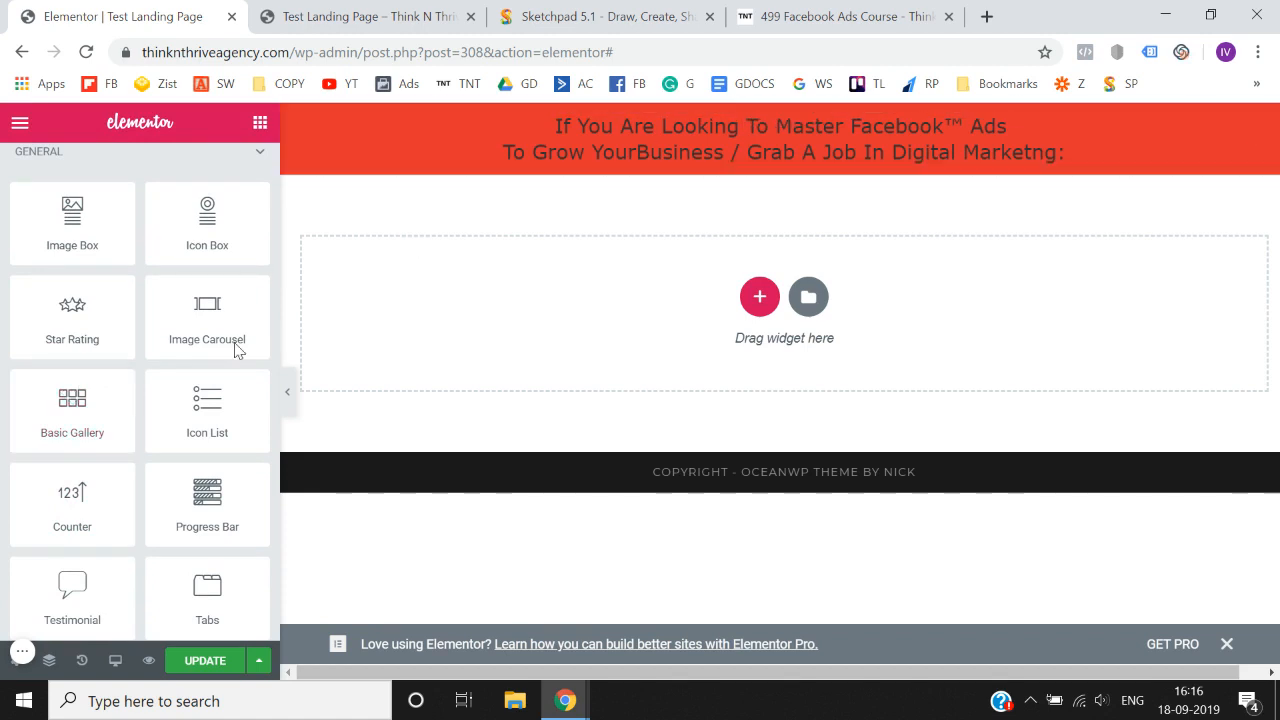
{"action": "scroll", "coordinate": [86, 449], "scroll_direction": "down", "scroll_amount": 2}
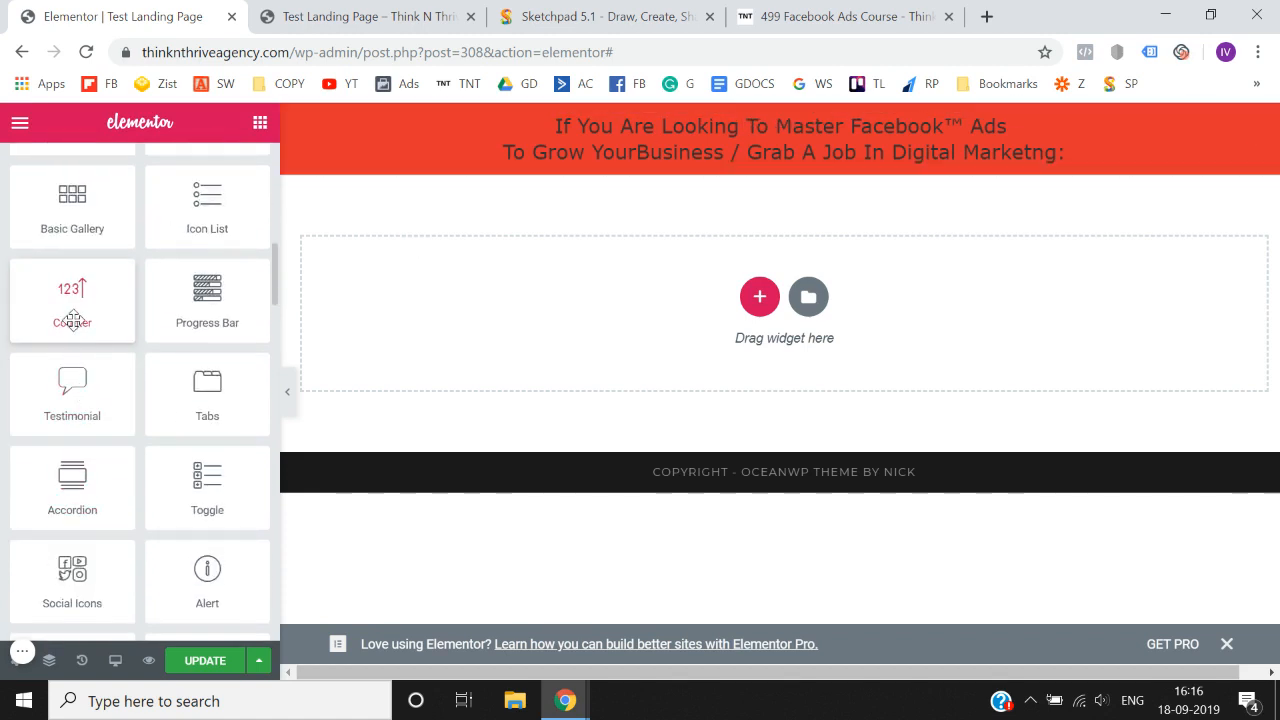
{"action": "left_click_drag", "start_coordinate": [72, 310], "coordinate": [737, 152]}
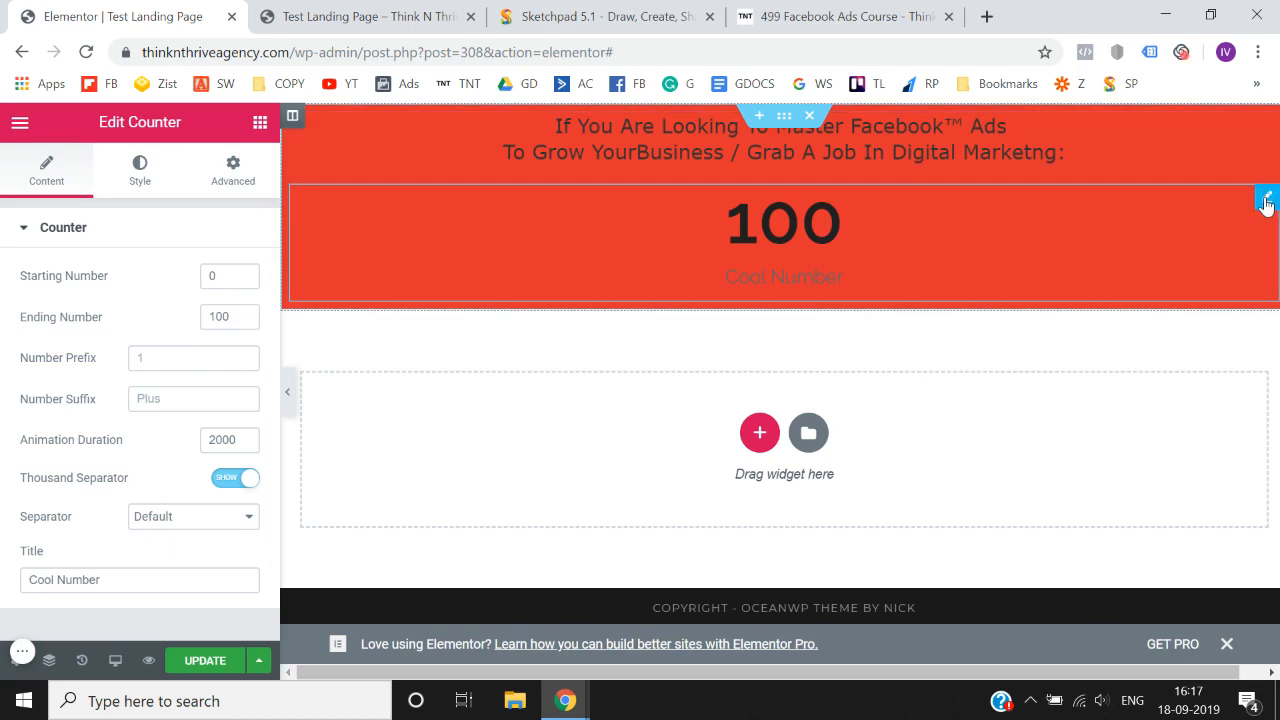
{"action": "right_click", "coordinate": [1268, 203]}
{"action": "left_click", "coordinate": [1178, 478]}
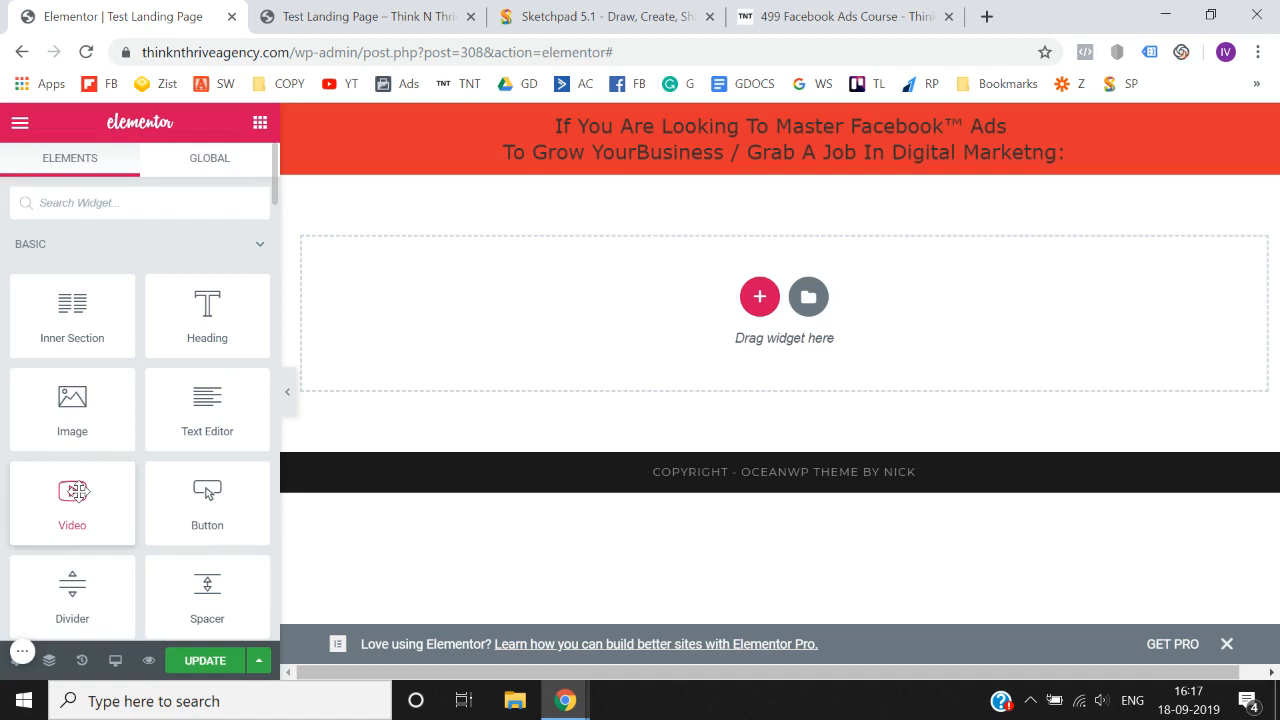
{"action": "left_click_drag", "start_coordinate": [76, 490], "coordinate": [54, 442]}
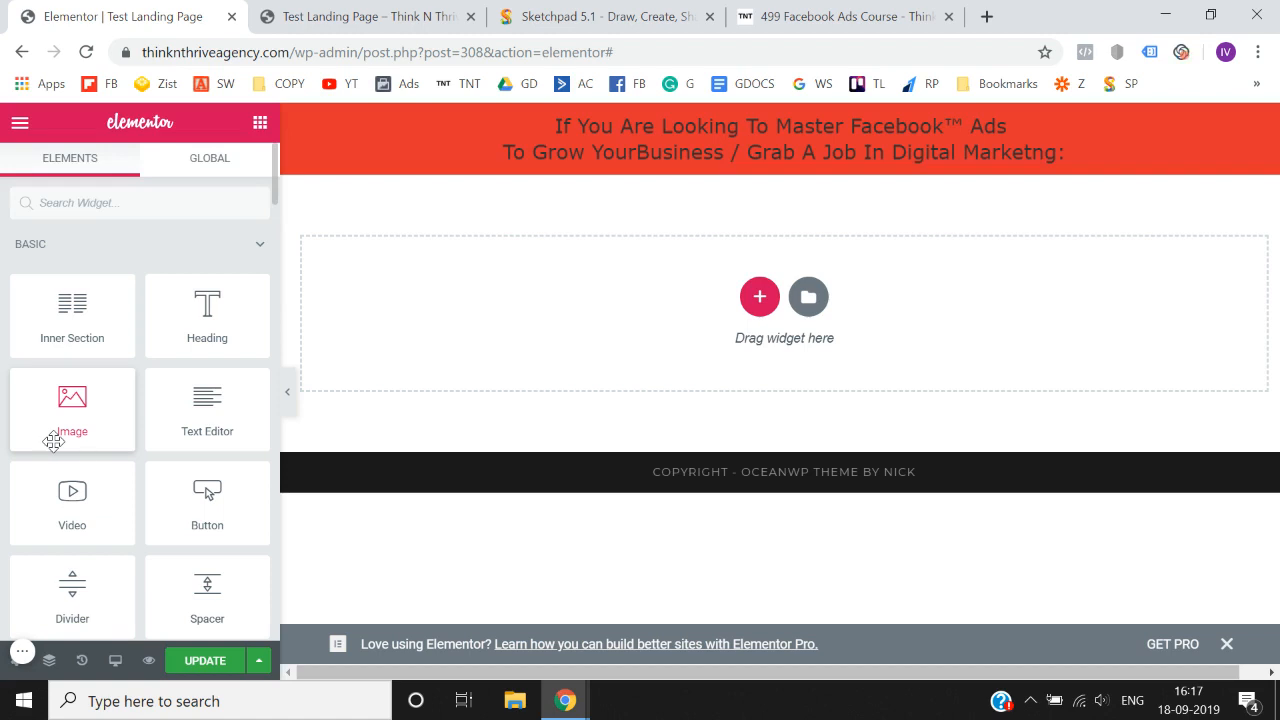
{"action": "scroll", "coordinate": [53, 441], "scroll_direction": "down", "scroll_amount": 5}
{"action": "scroll", "coordinate": [53, 441], "scroll_direction": "up", "scroll_amount": 5}
{"action": "scroll", "coordinate": [59, 396], "scroll_direction": "down", "scroll_amount": 2}
{"action": "scroll", "coordinate": [59, 396], "scroll_direction": "up", "scroll_amount": 1}
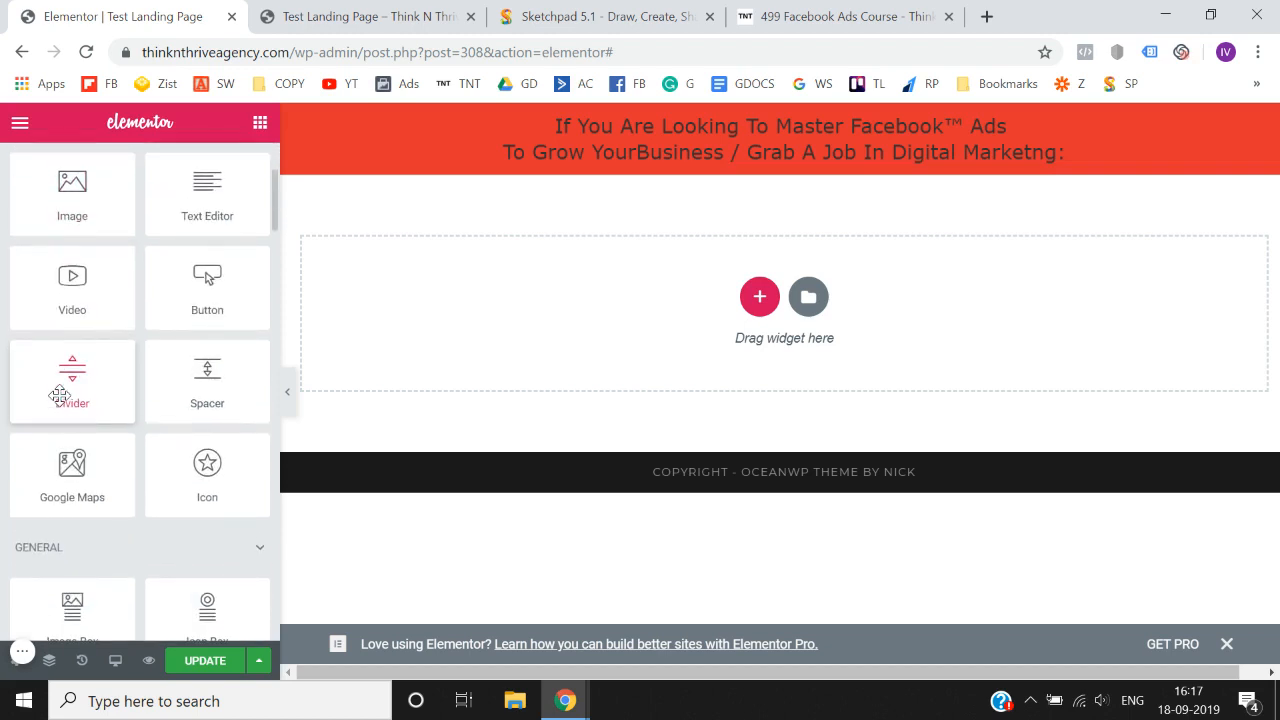
{"action": "scroll", "coordinate": [59, 396], "scroll_direction": "up", "scroll_amount": 2}
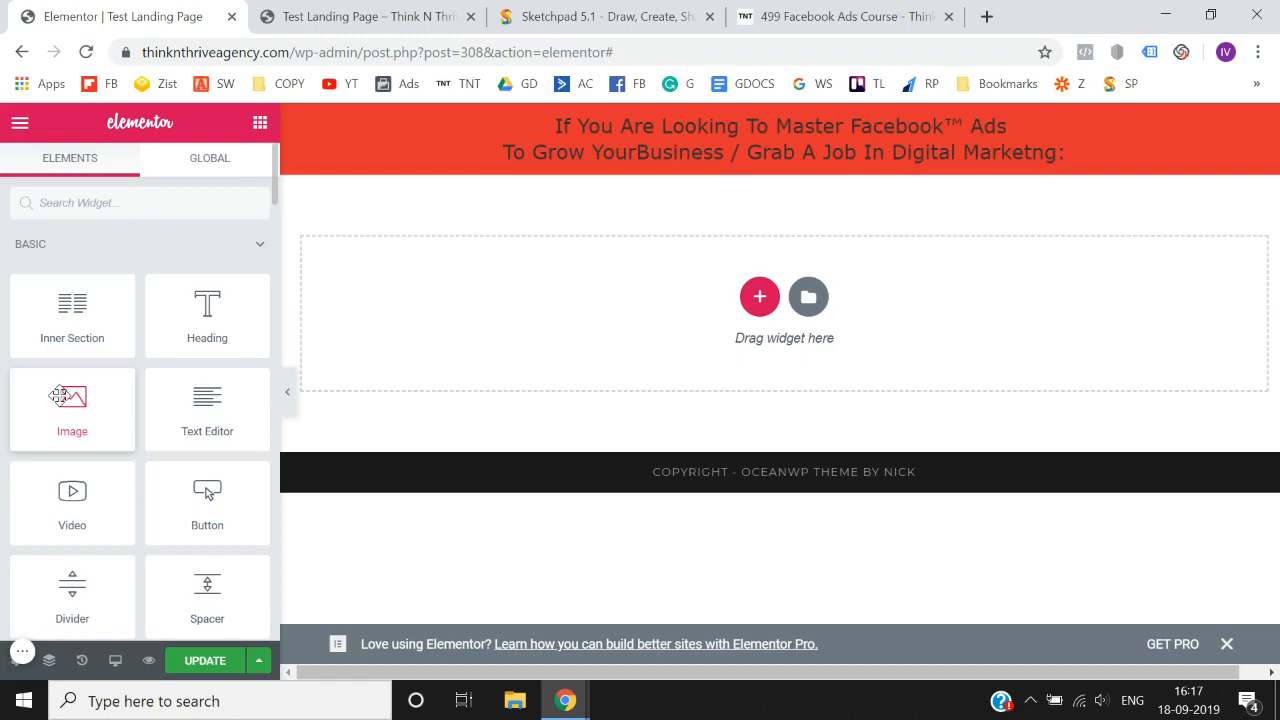
- Switch to the 499 Facebook Ads Course page and review its sections from the feature list and testimonials to the footer
{"action": "left_click", "coordinate": [288, 13]}
{"action": "left_click", "coordinate": [937, 10]}
{"action": "scroll", "coordinate": [652, 414], "scroll_direction": "down", "scroll_amount": 20}
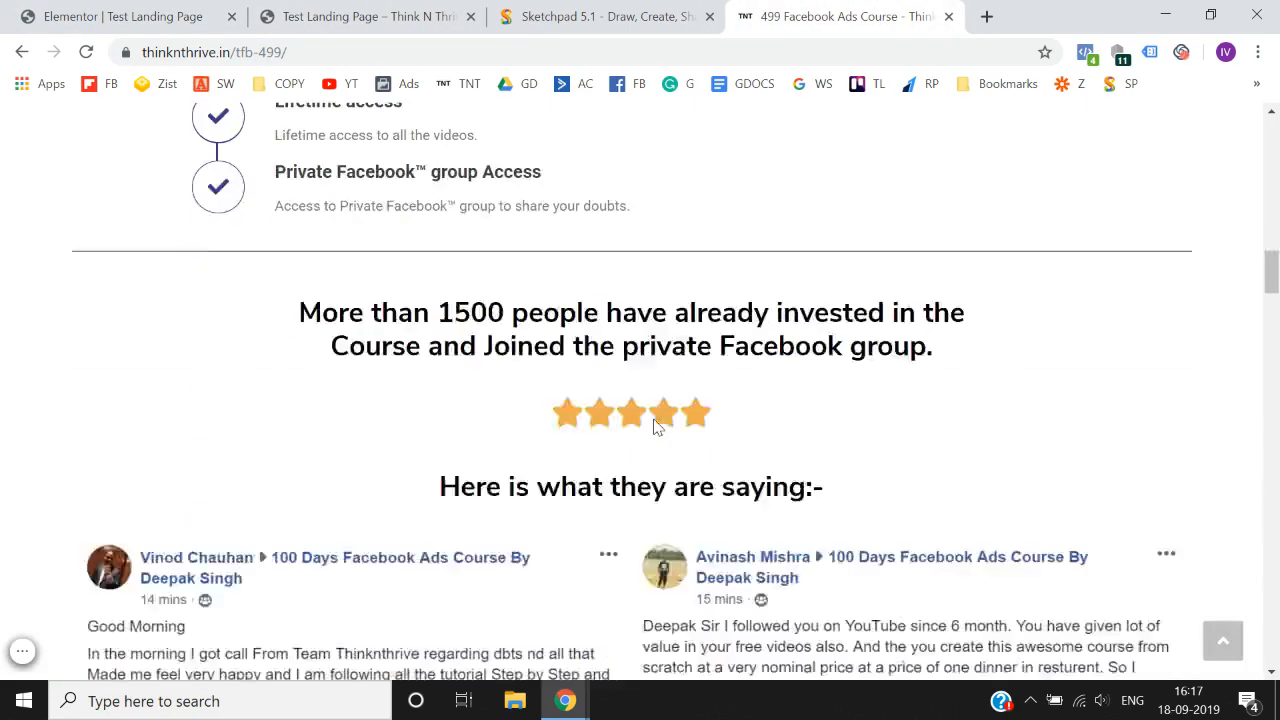
{"action": "scroll", "coordinate": [655, 427], "scroll_direction": "down", "scroll_amount": 10}
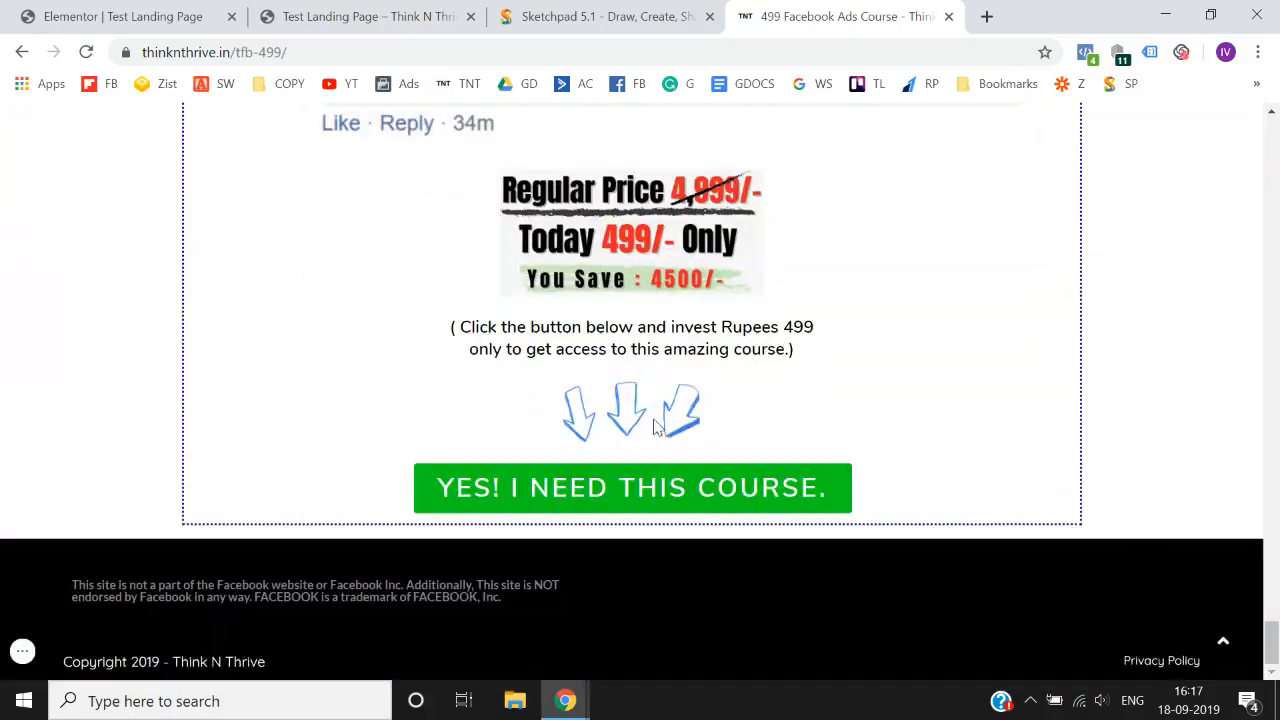
{"action": "scroll", "coordinate": [655, 427], "scroll_direction": "up", "scroll_amount": 12}
{"action": "scroll", "coordinate": [655, 427], "scroll_direction": "up", "scroll_amount": 18}
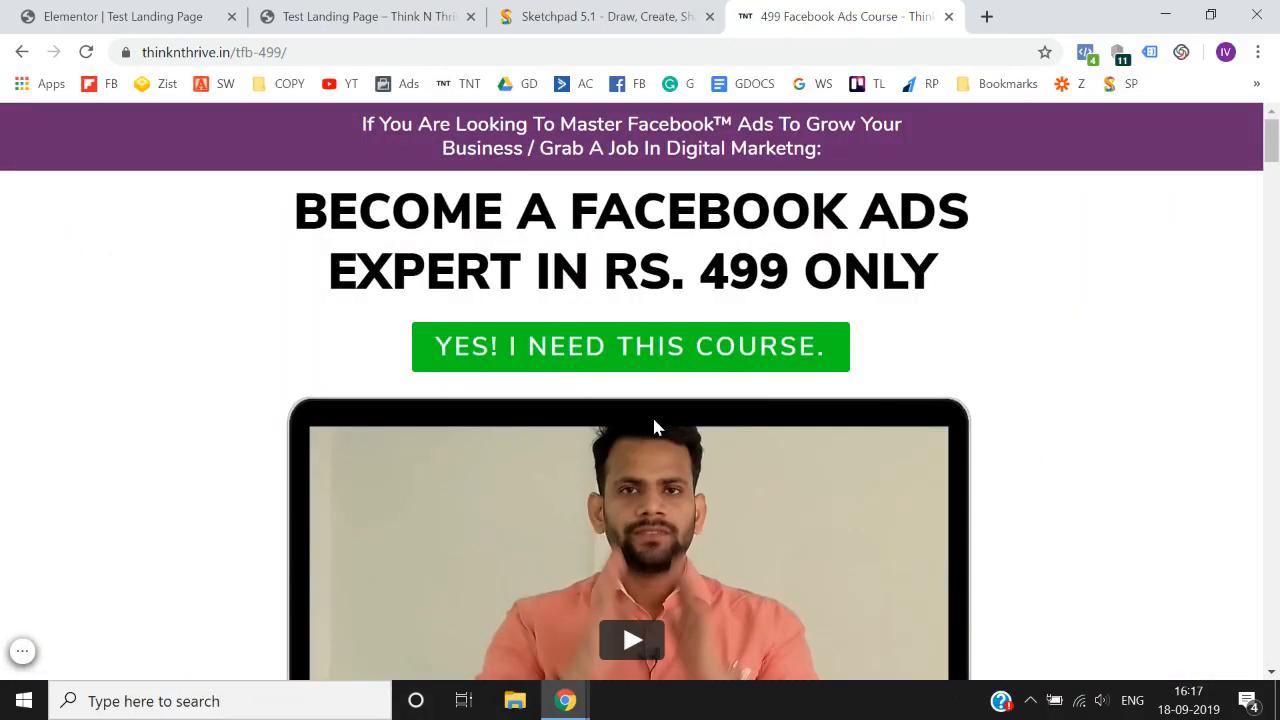
- Compare the Basic and General widgets in the Elementor editor with the top of the 499 Facebook Ads Course page
{"action": "left_click", "coordinate": [136, 12]}
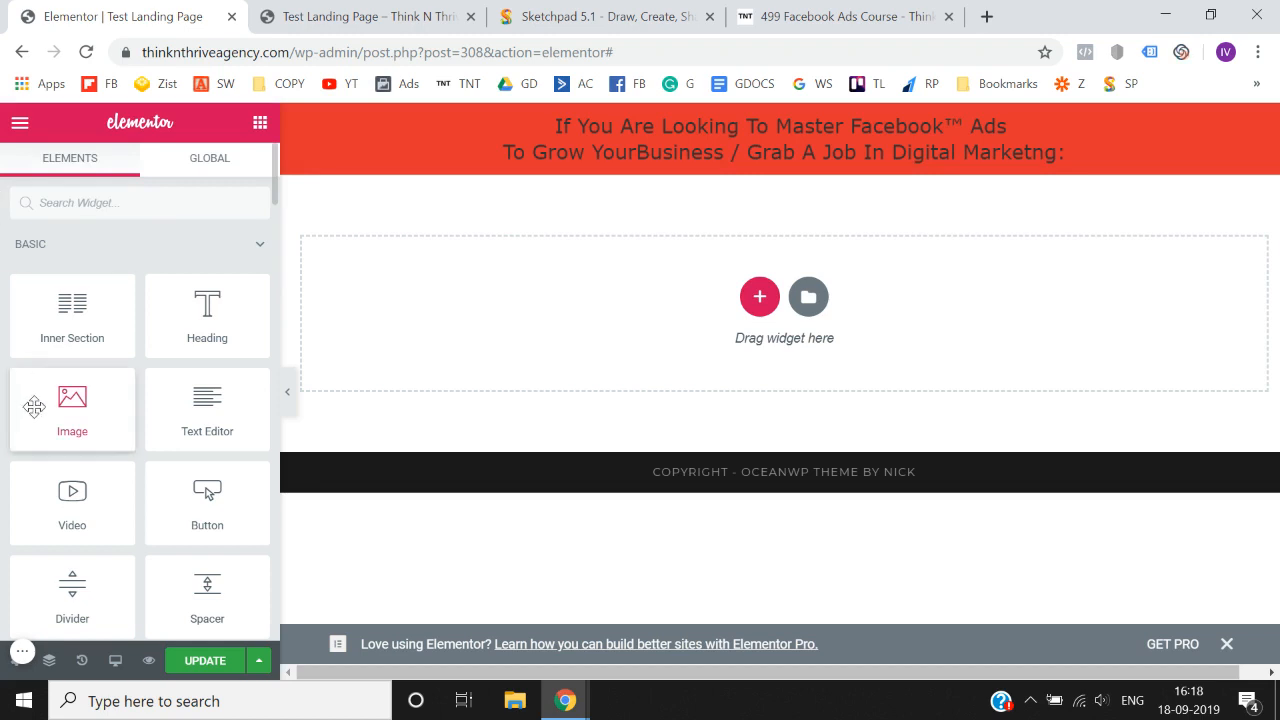
{"action": "scroll", "coordinate": [34, 404], "scroll_direction": "down", "scroll_amount": 3}
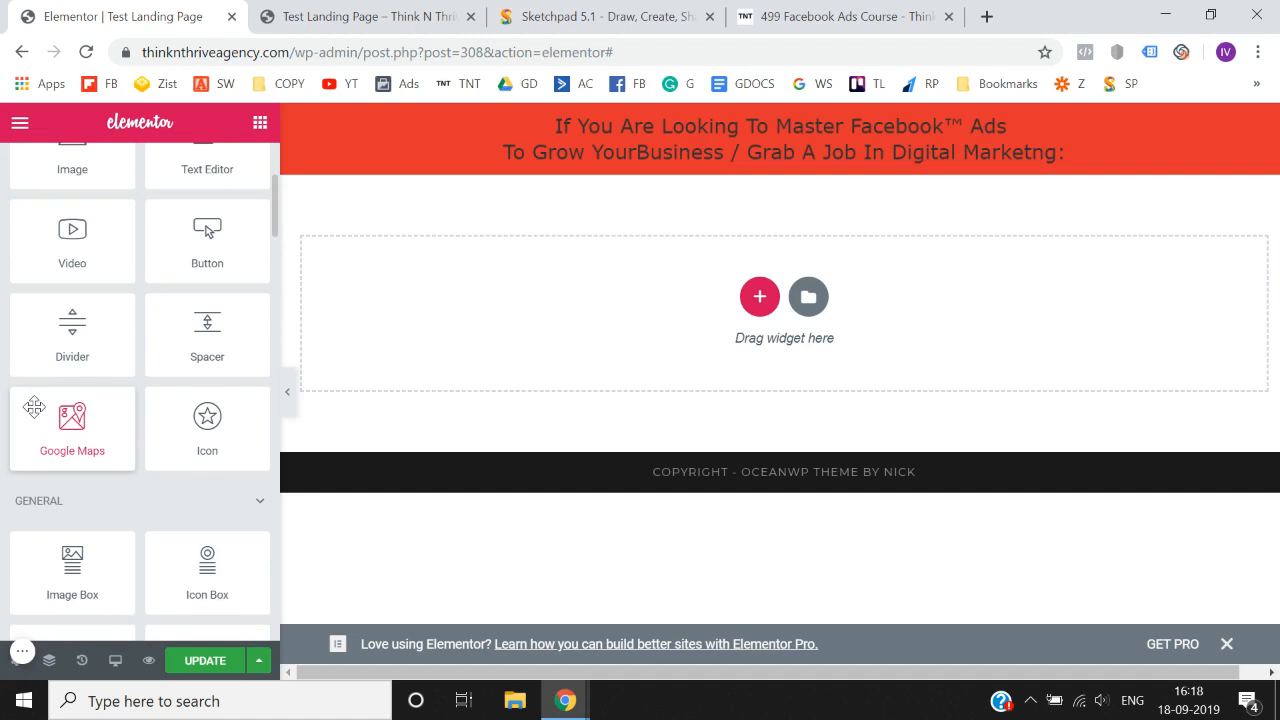
{"action": "scroll", "coordinate": [34, 404], "scroll_direction": "up", "scroll_amount": 3}
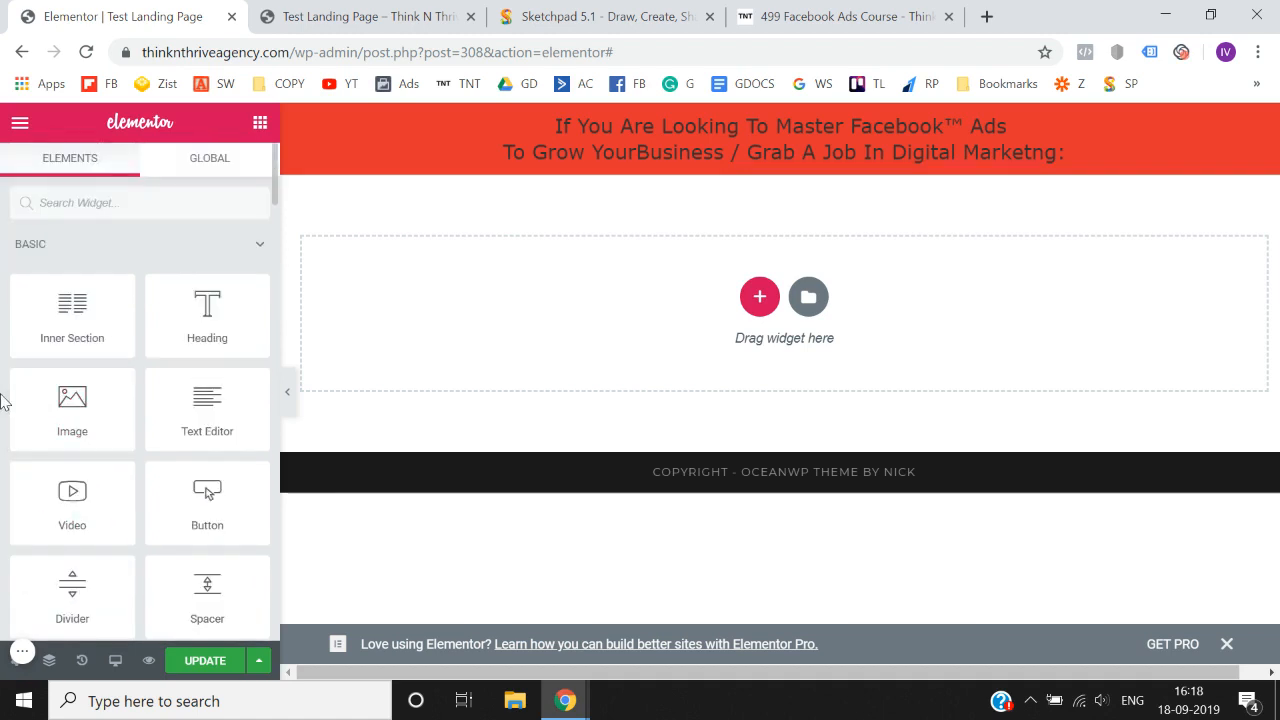
{"action": "left_click", "coordinate": [760, 14]}
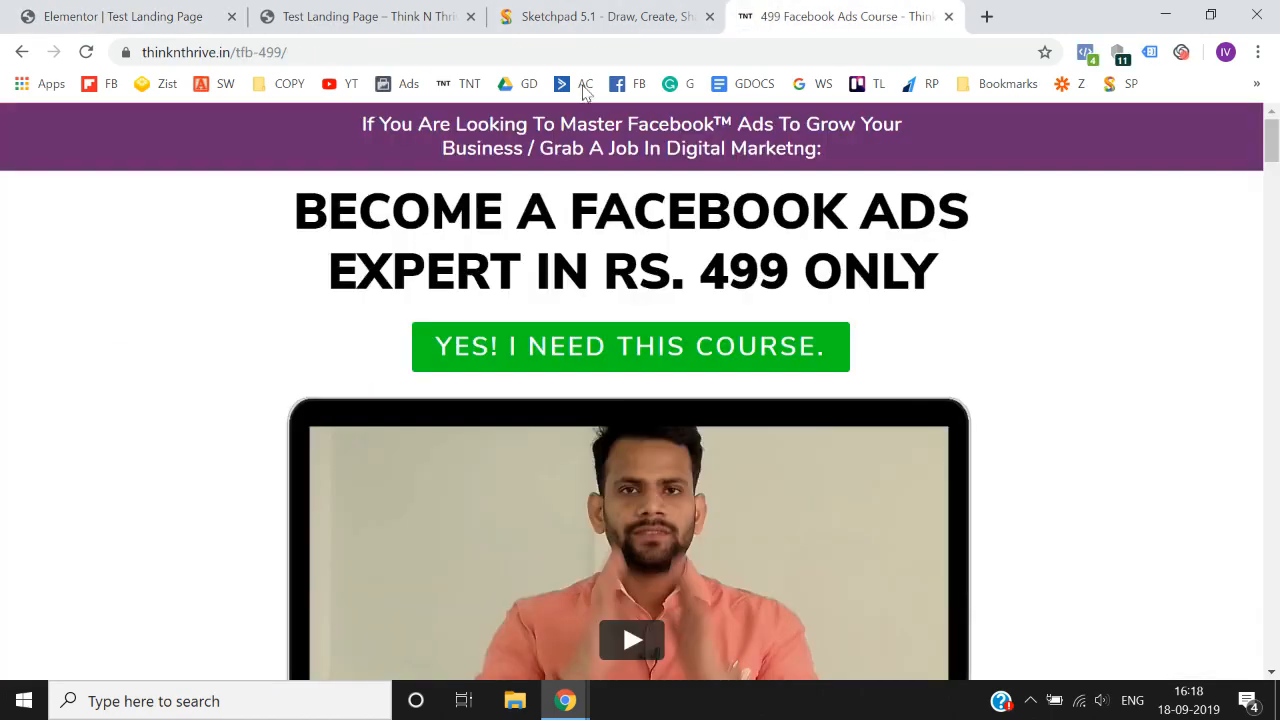